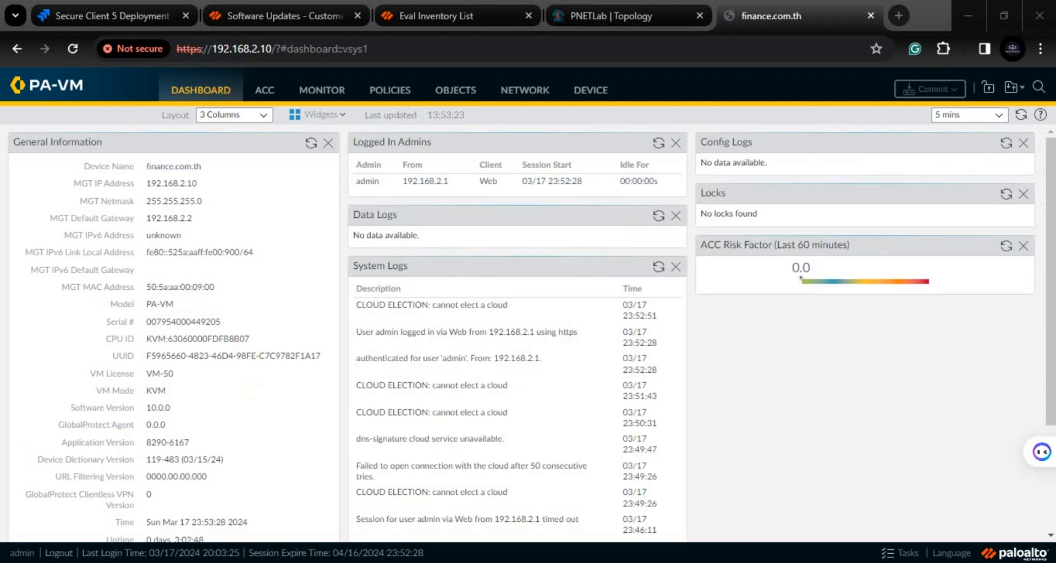
- Open the settings of network interface ethernet1/1 and check how it is connected in the PNETLab topology
left_click(521, 92)
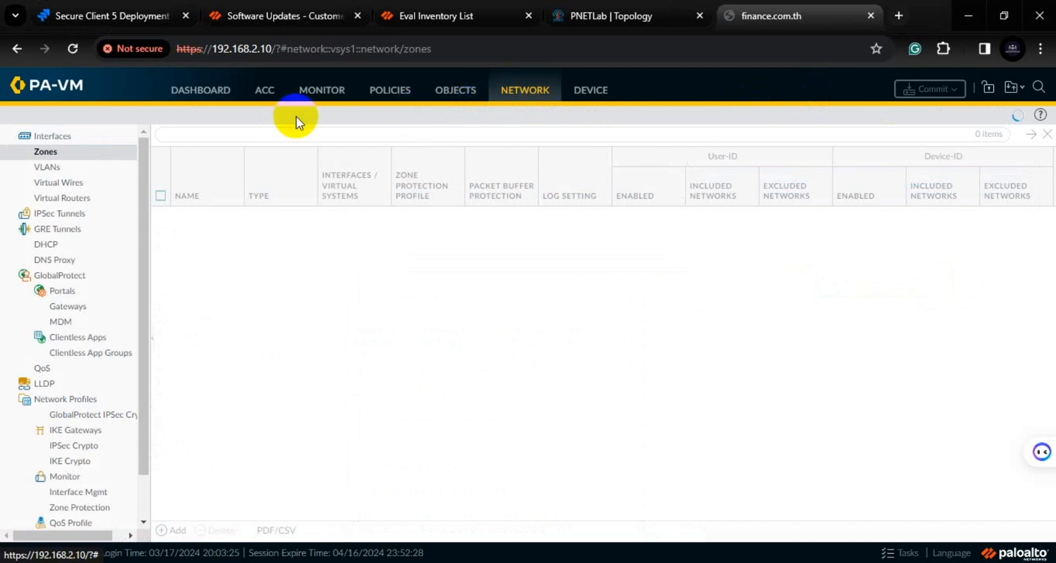
left_click(61, 138)
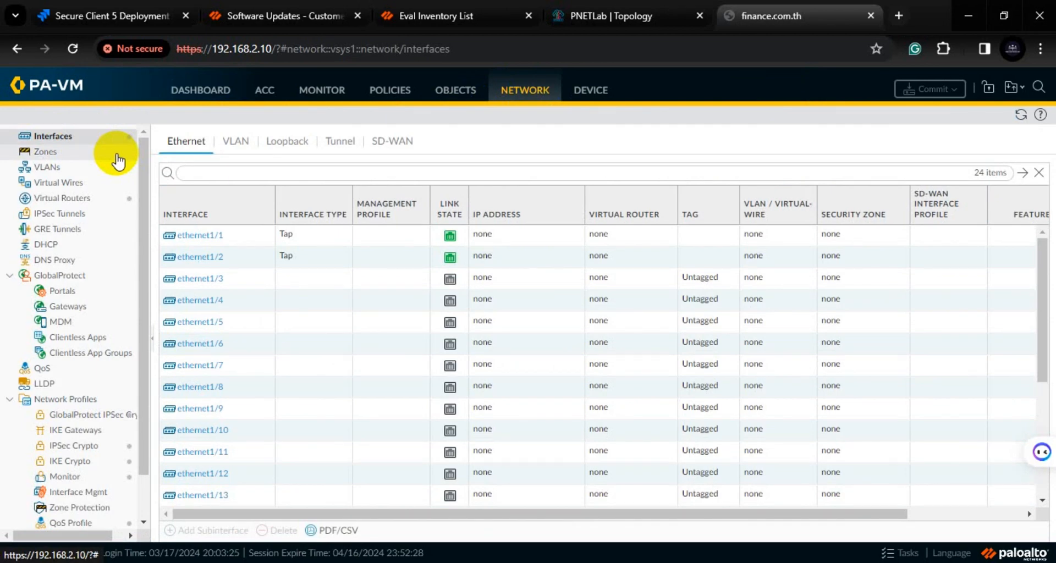
left_click(196, 240)
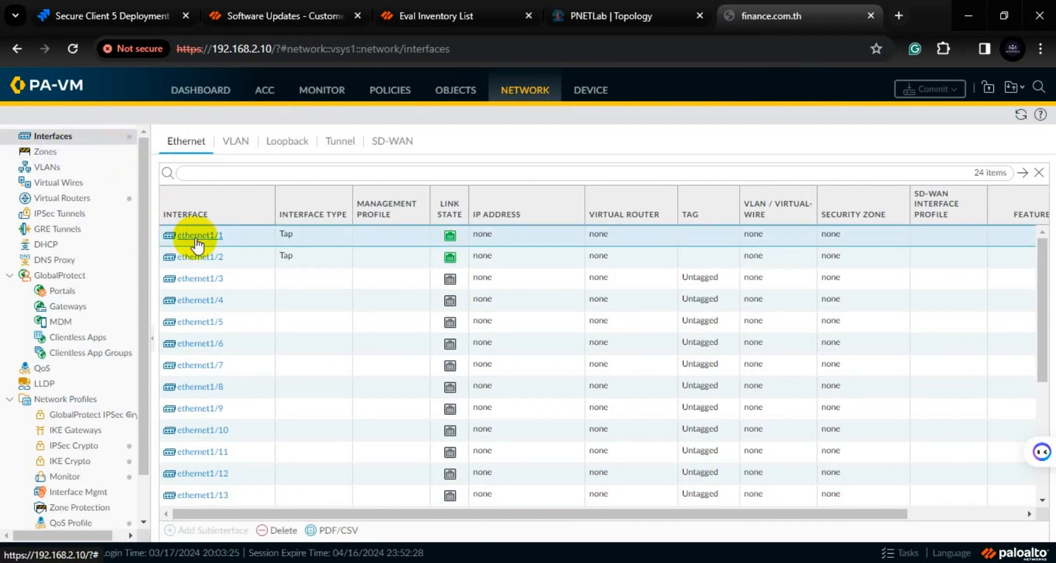
left_click(196, 238)
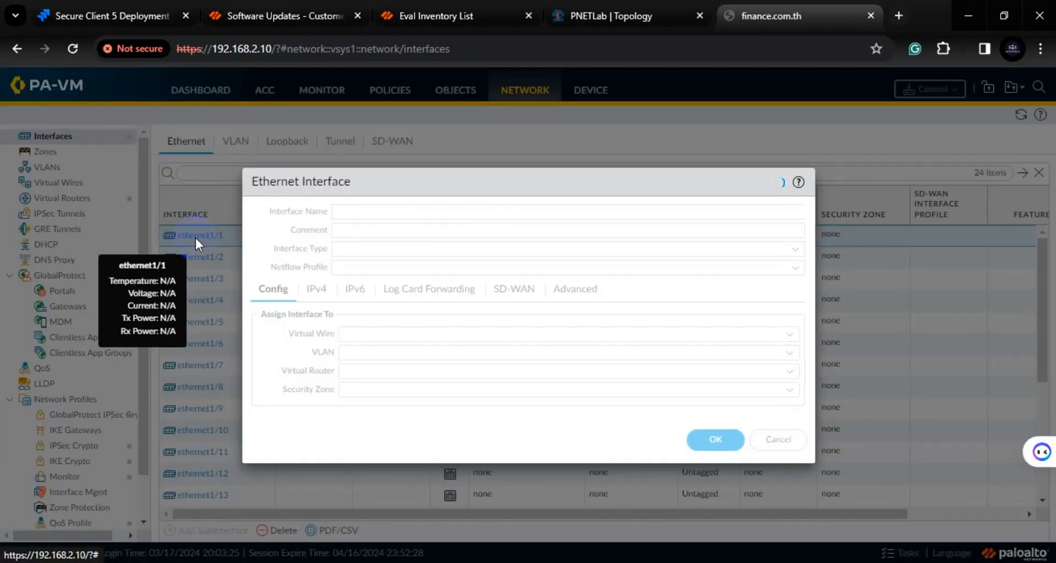
left_click(599, 15)
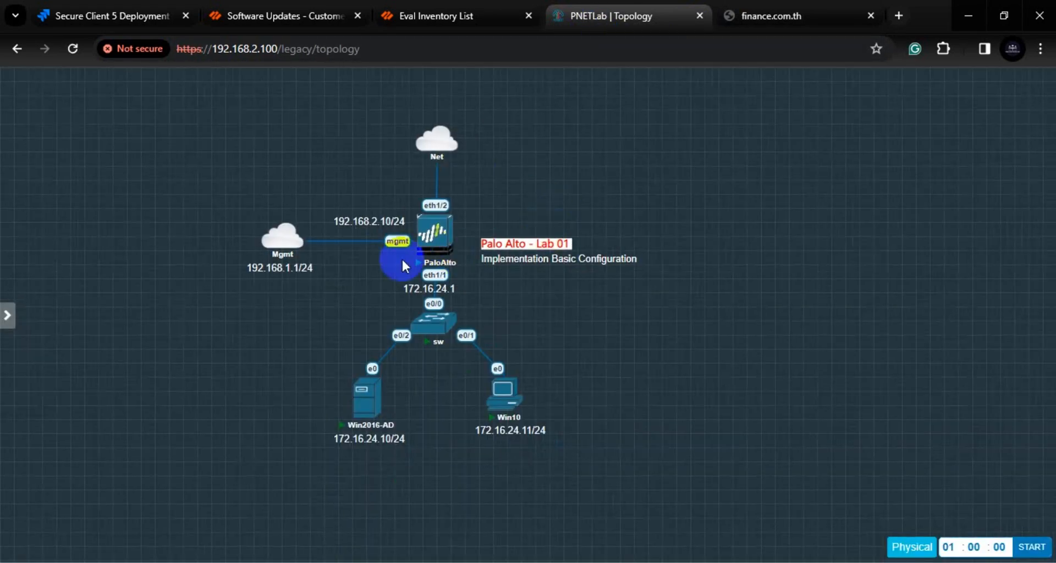
mouse_move(440, 265)
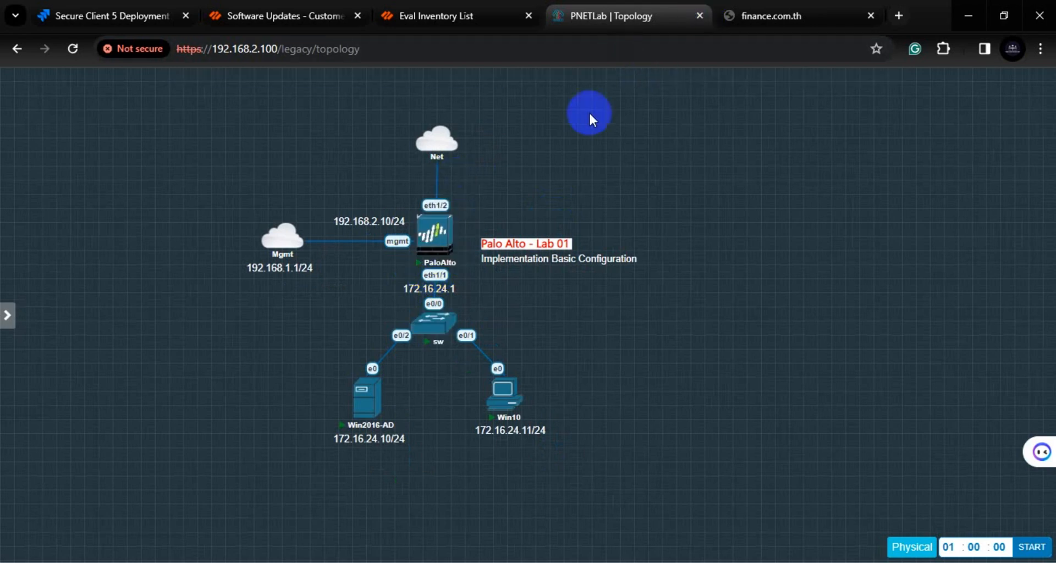
left_click(749, 18)
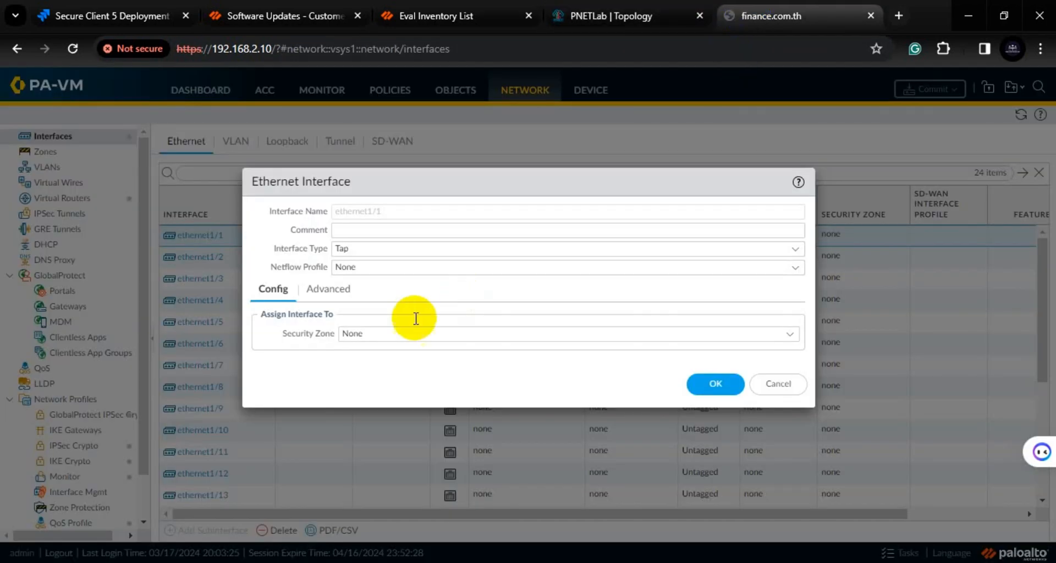
- Set the ethernet1/1 interface type to Layer3 and assign it to the default virtual router
left_click(794, 250)
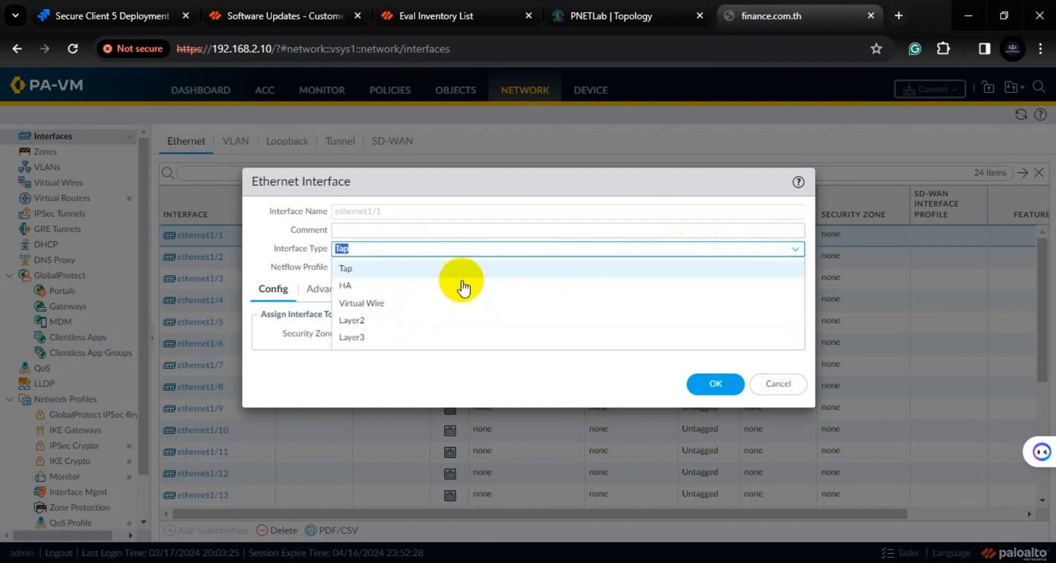
left_click(354, 337)
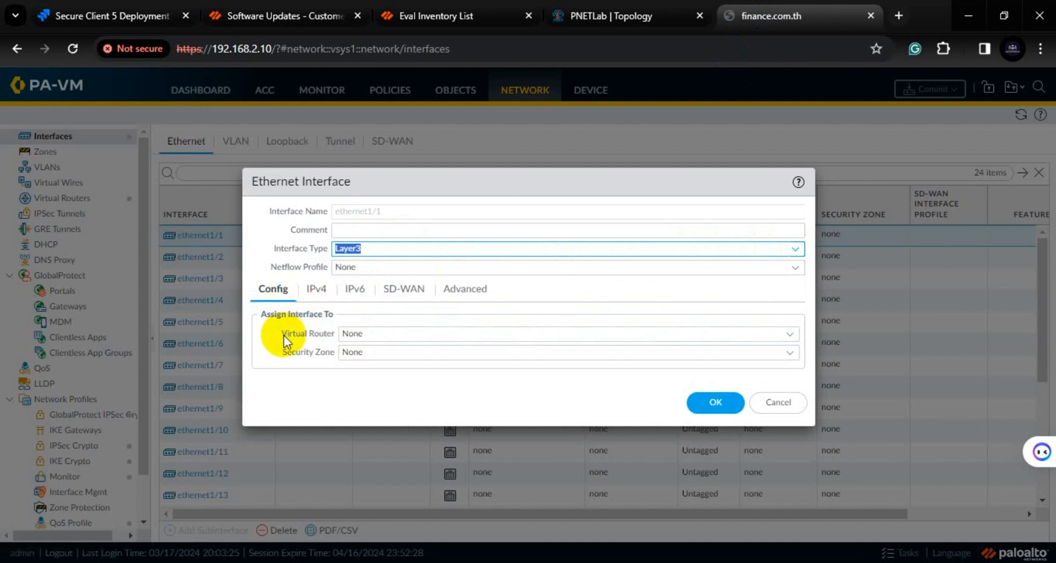
left_click_drag(283, 336, 333, 335)
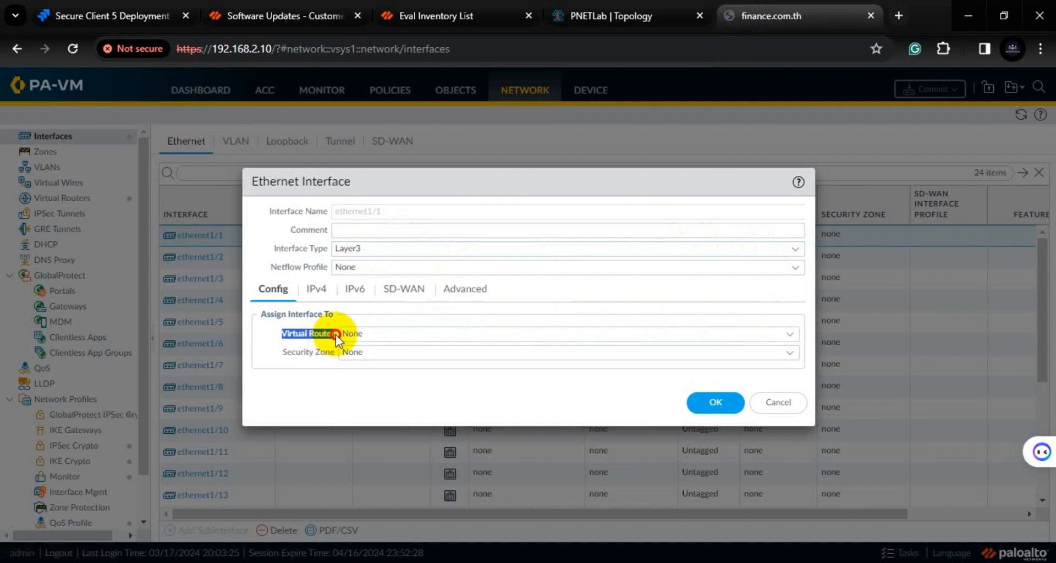
left_click(789, 334)
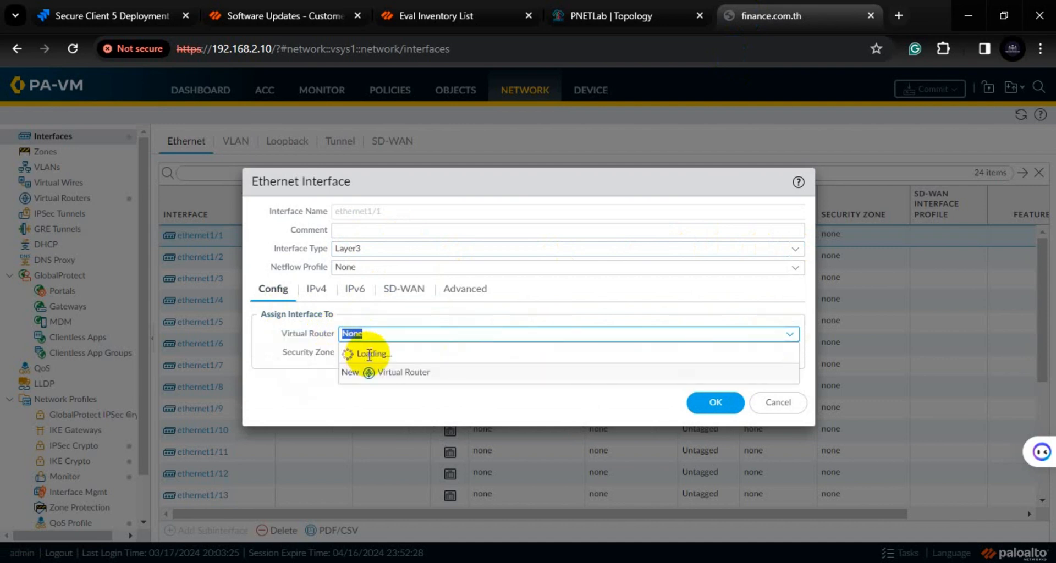
left_click(367, 374)
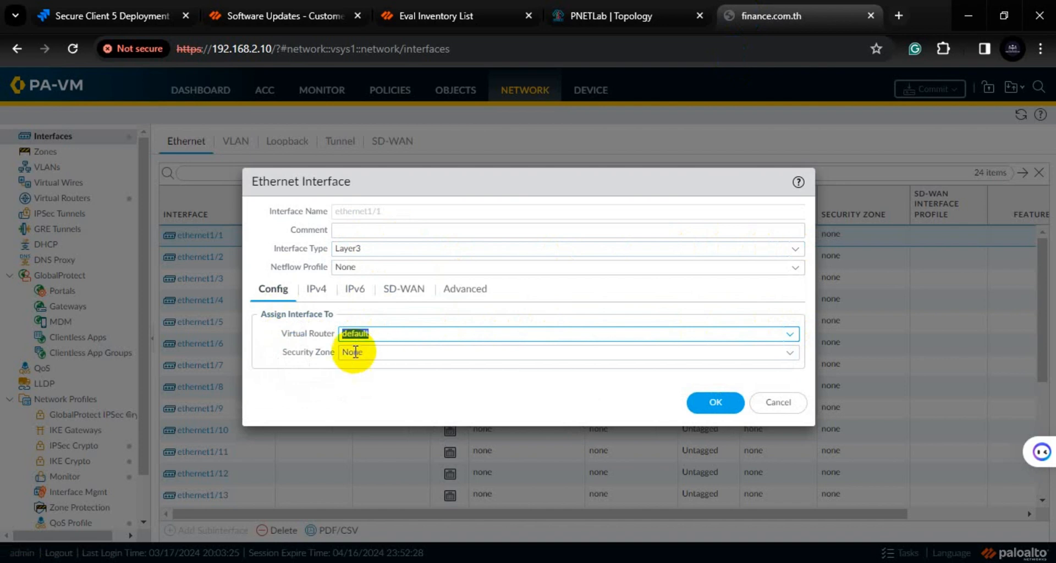
- Create a new security zone named LAN and assign it to ethernet1/1
left_click(352, 352)
left_click(387, 392)
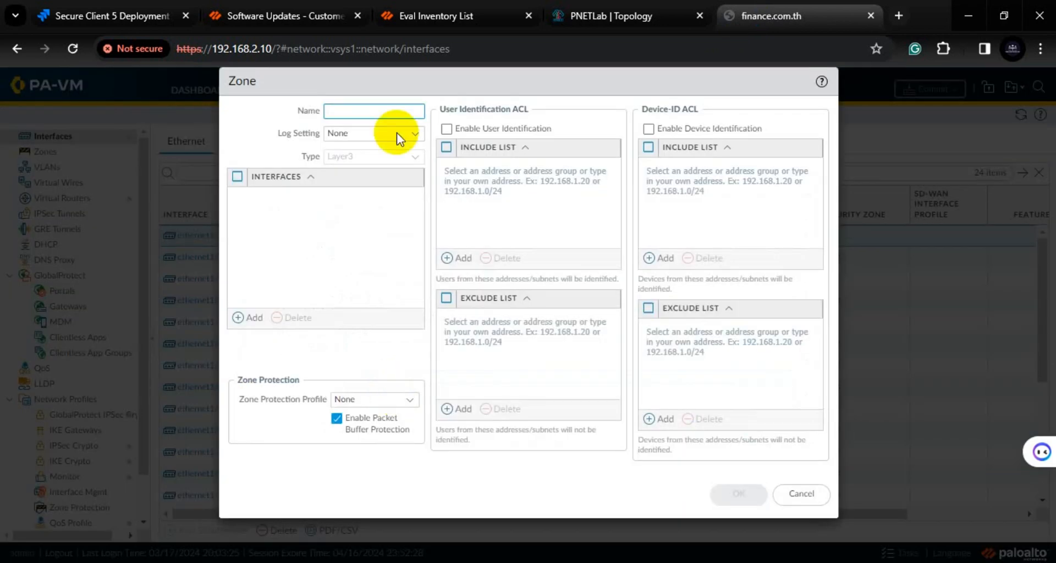
left_click(361, 111)
type("LAN")
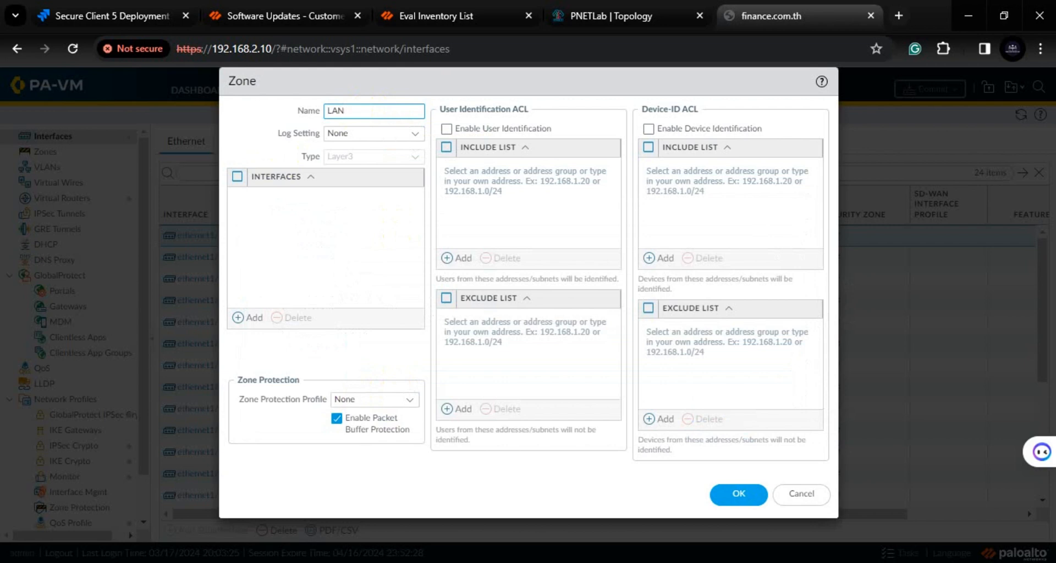
left_click(738, 495)
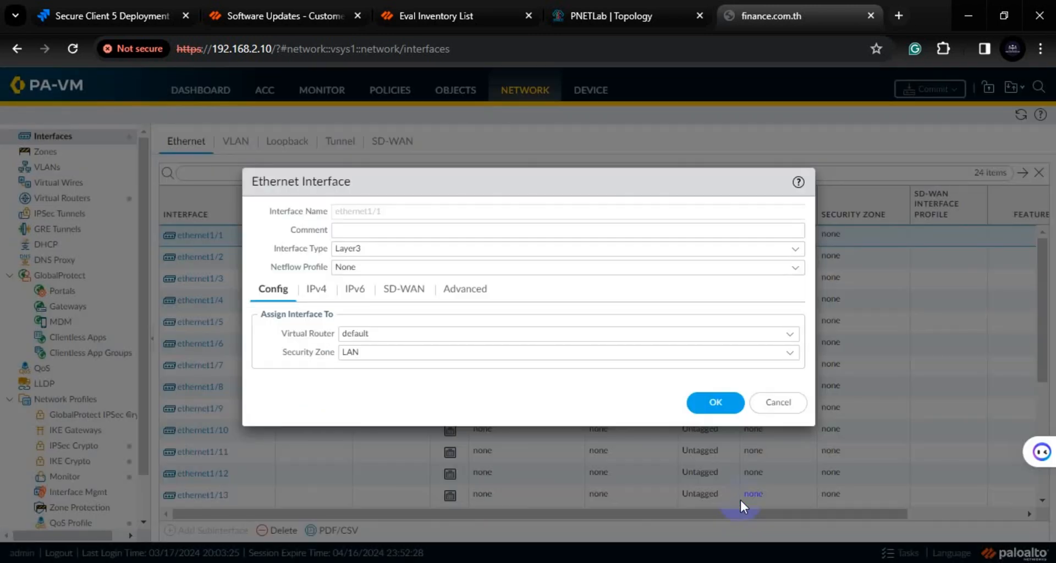
- Look up the eth1/1 address in the PNETLab topology and save 172.16.24.1/24 as the static IPv4 address of ethernet1/1
left_click(317, 291)
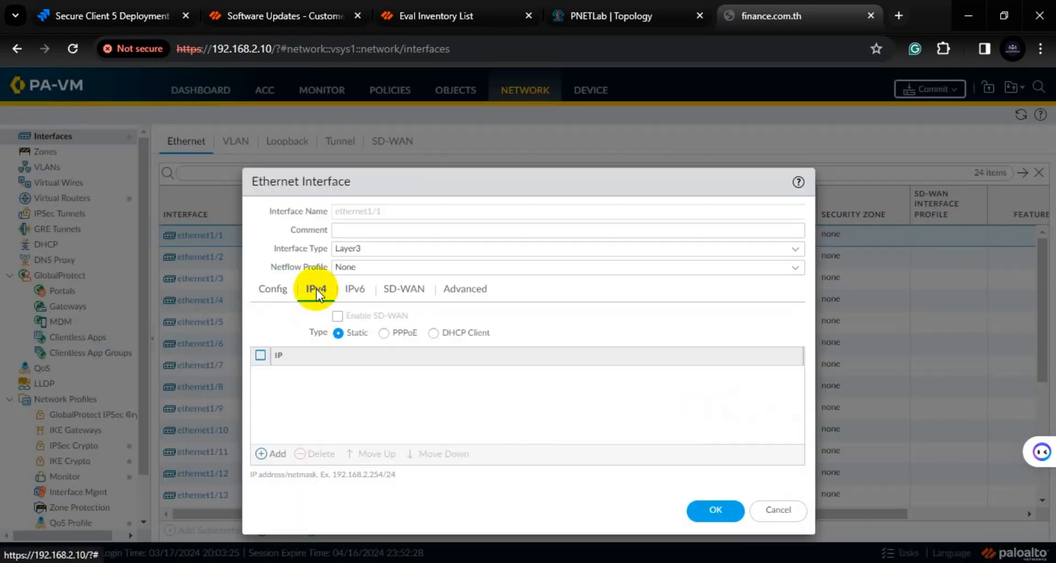
left_click(622, 20)
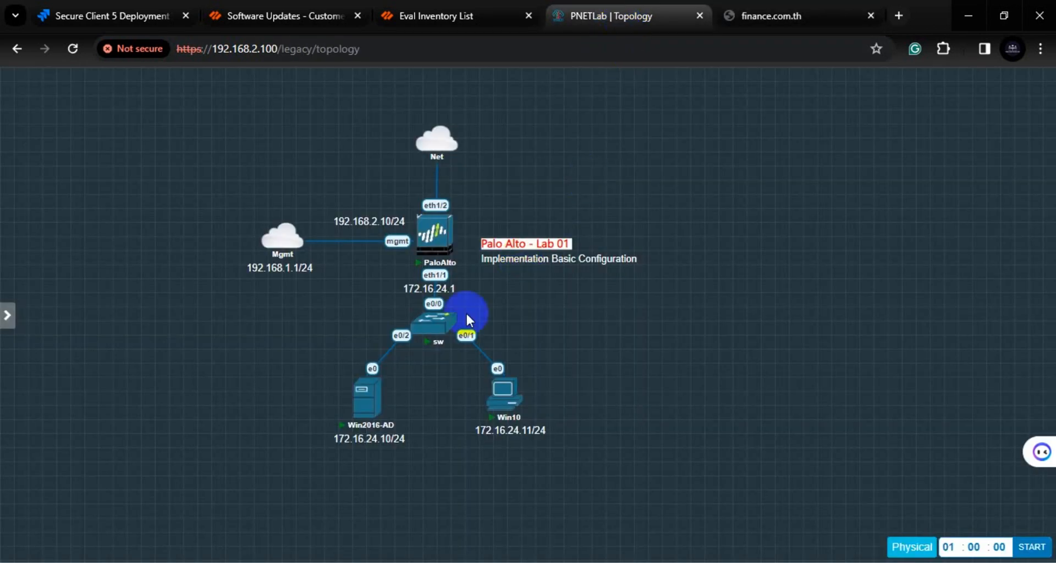
left_click(752, 16)
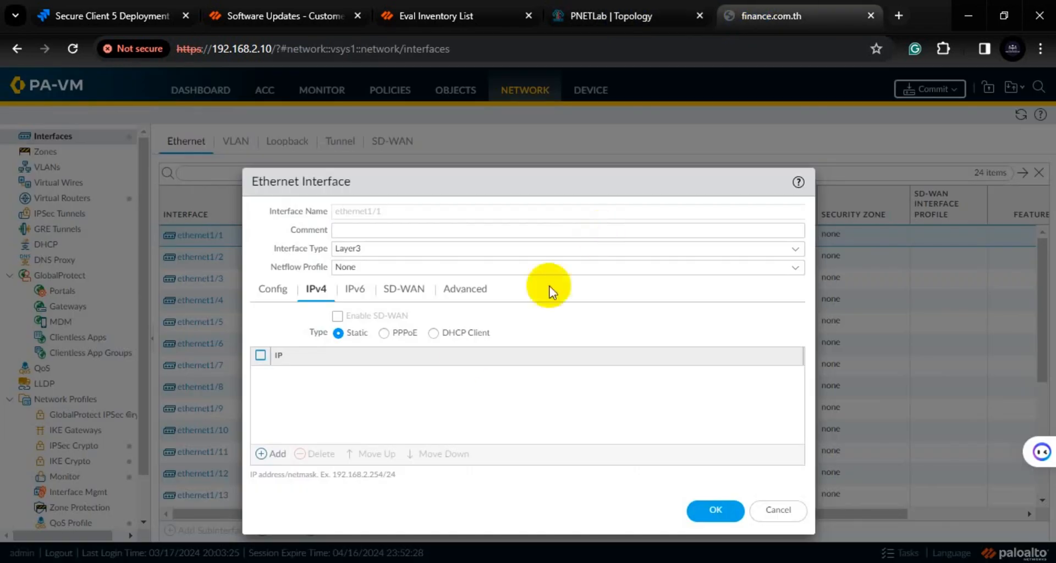
left_click(277, 455)
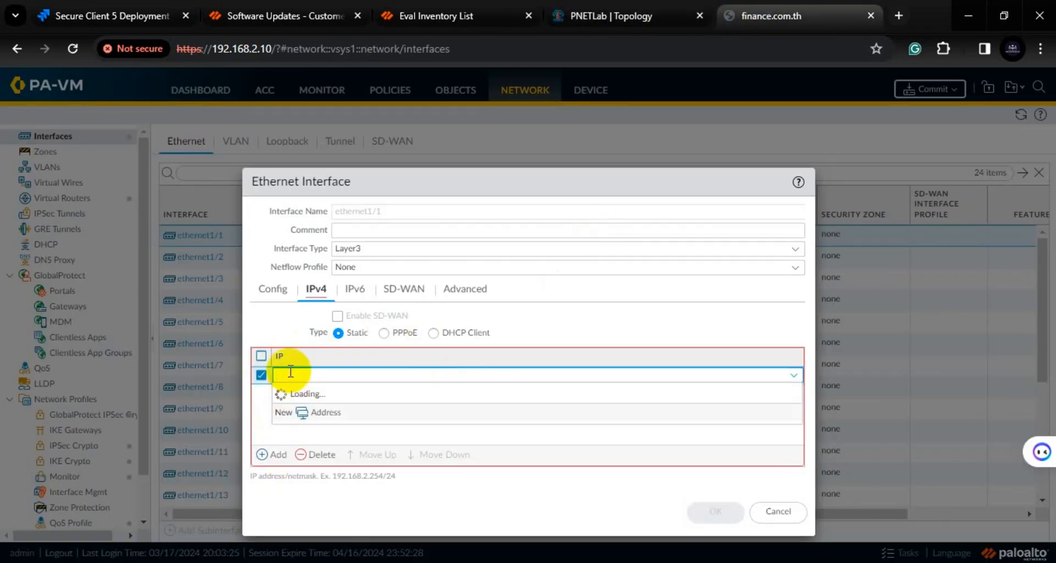
type("17")
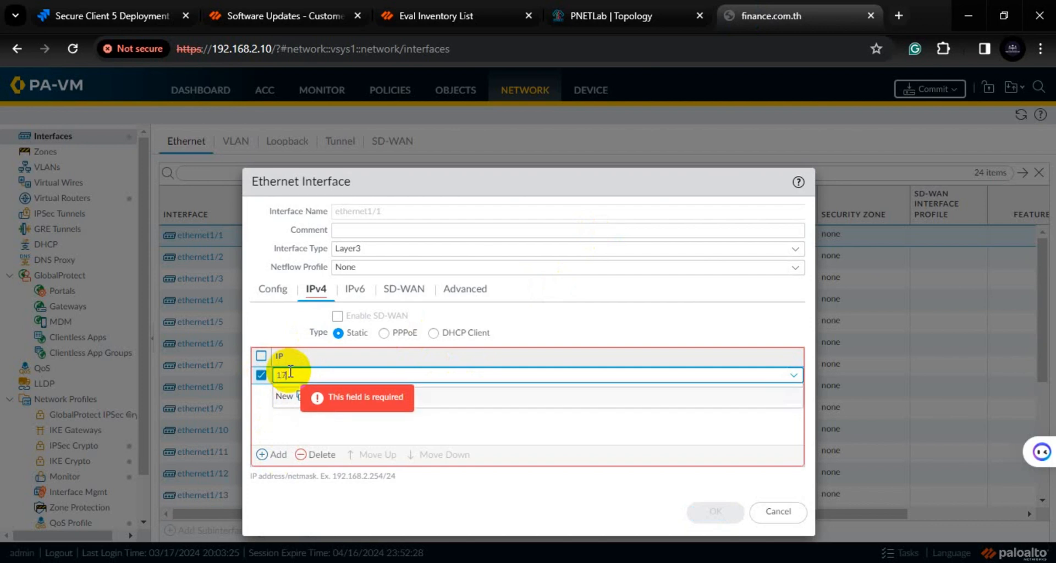
type("2.16.2")
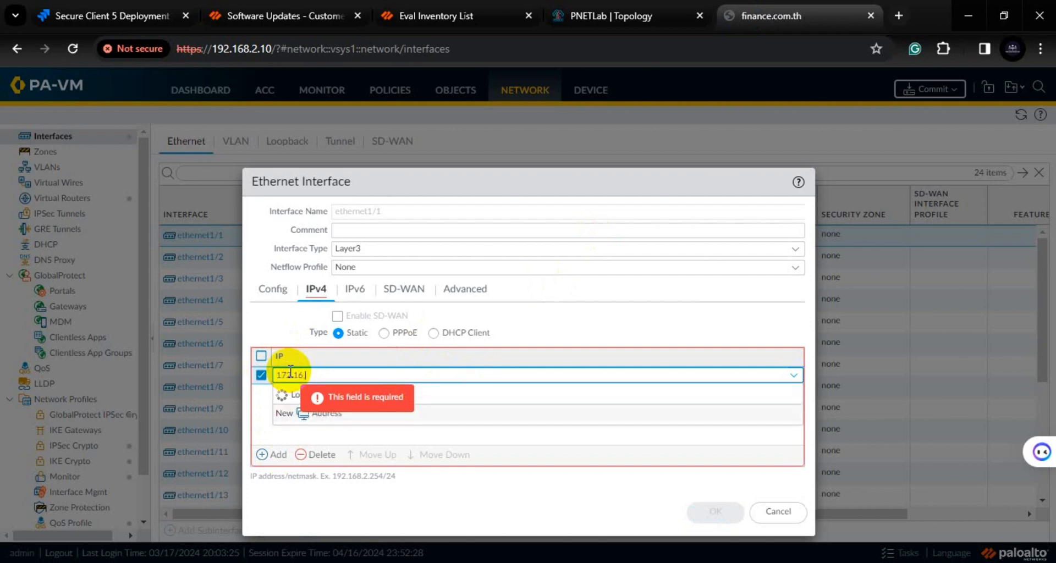
type("4.1")
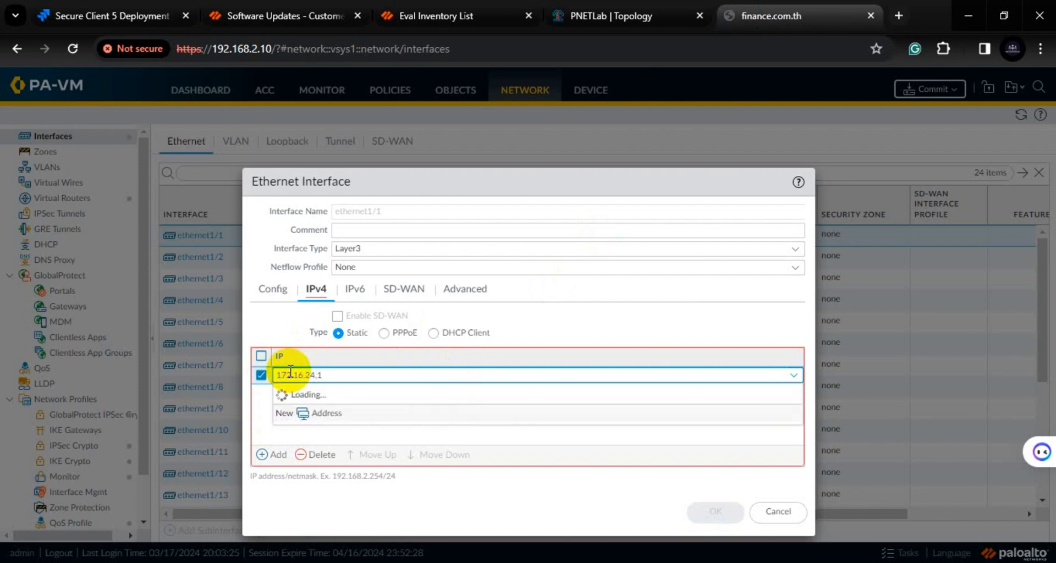
type("/24")
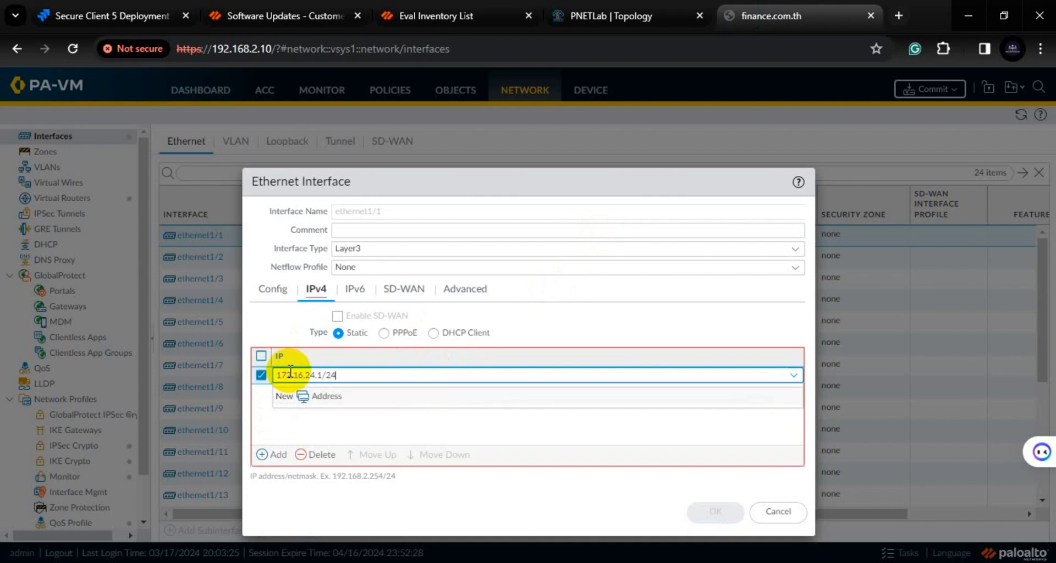
left_click(341, 432)
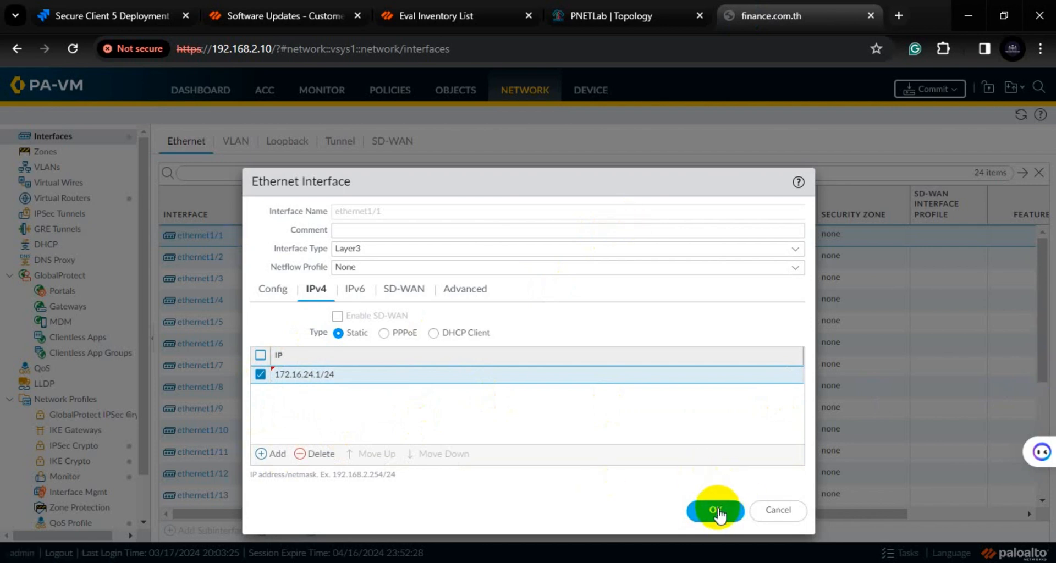
left_click(717, 512)
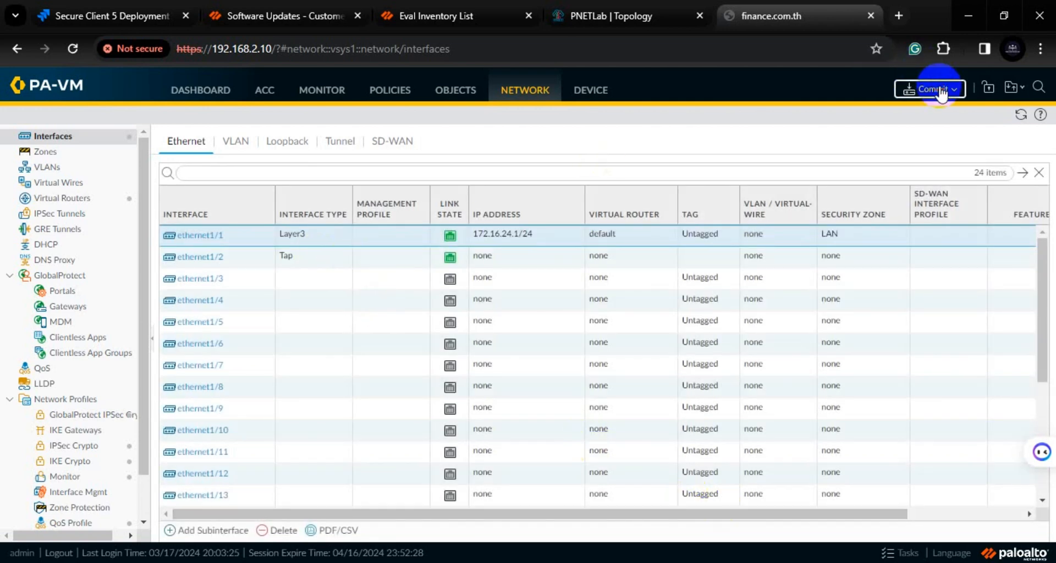
- Commit all changes to the firewall's running configuration and close the commit status
left_click(929, 89)
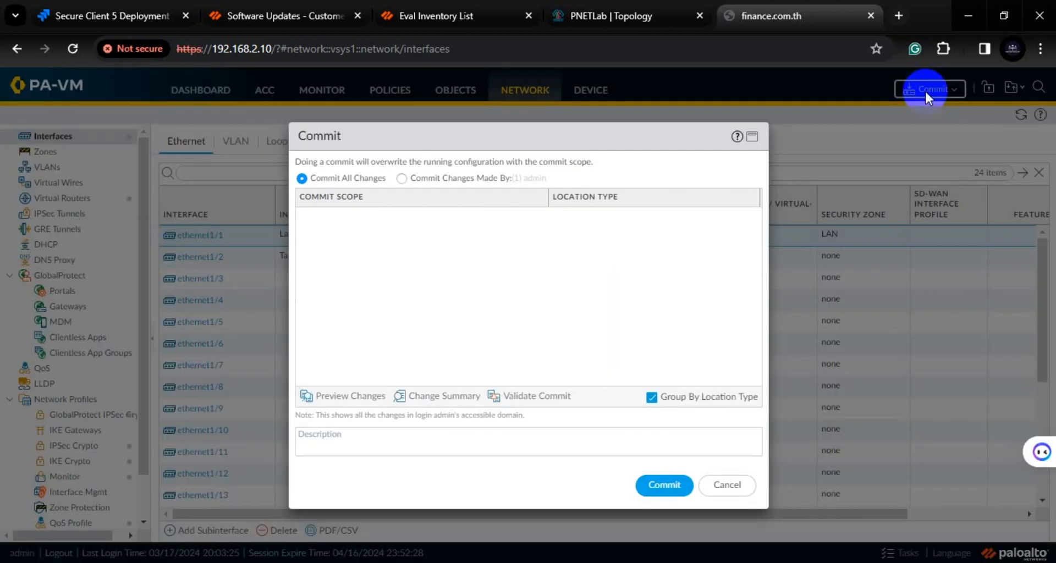
left_click(669, 487)
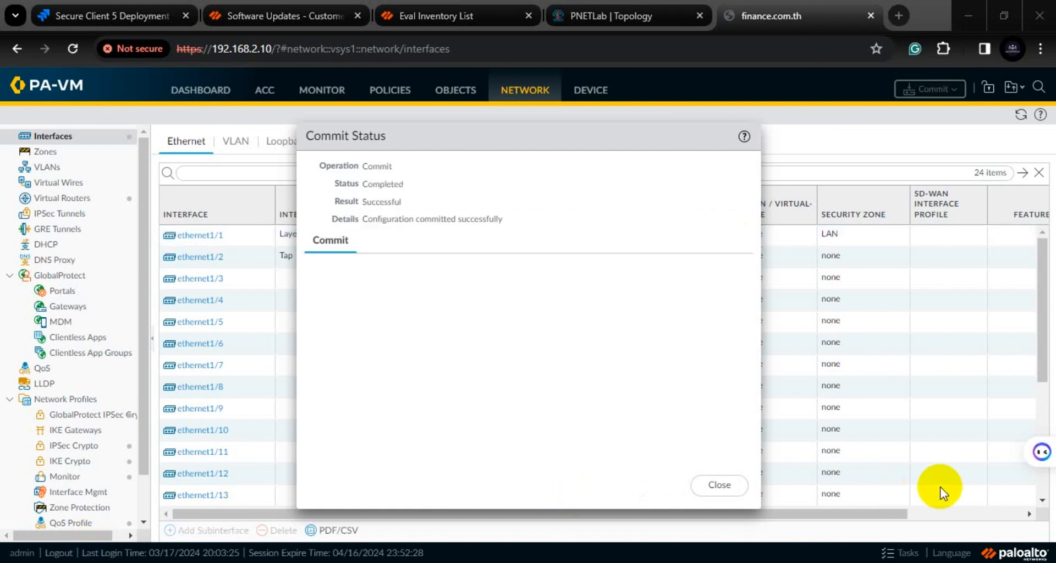
left_click(721, 485)
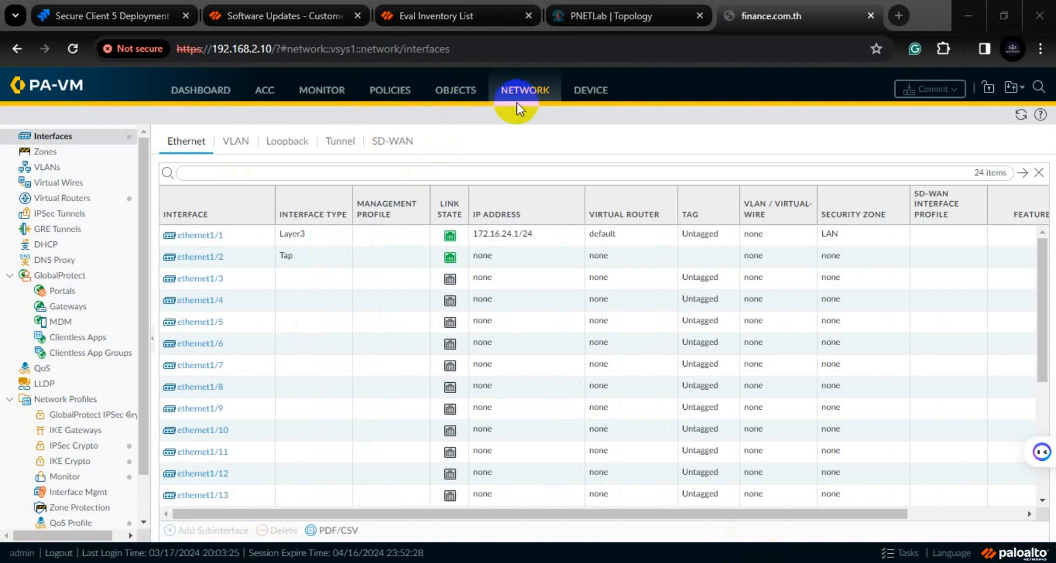
- Create an interface management profile named Allow-Ping that permits the Ping and User-ID network services
scroll(94, 346, "down", 1)
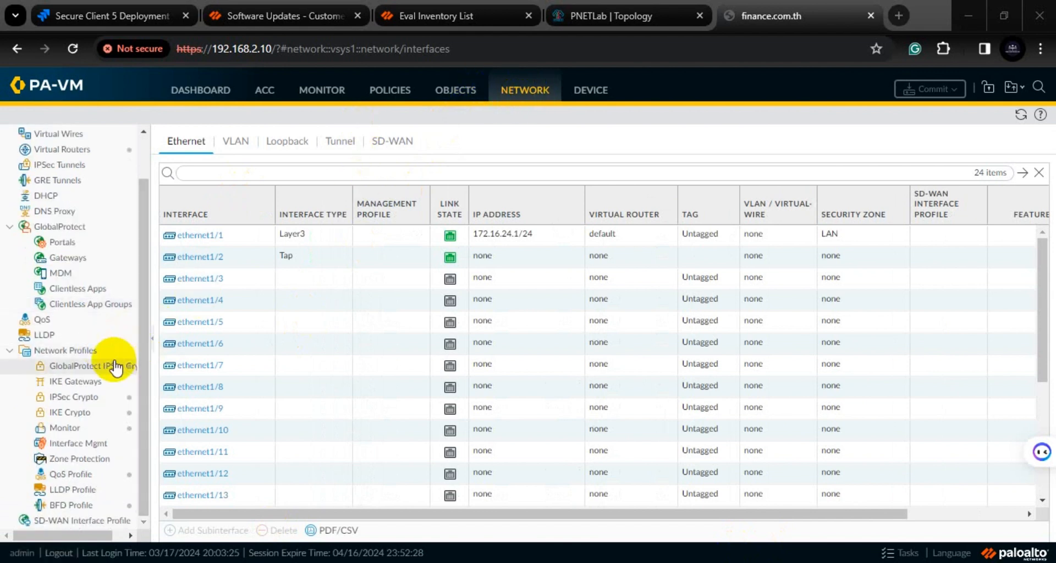
left_click(95, 449)
left_click(96, 454)
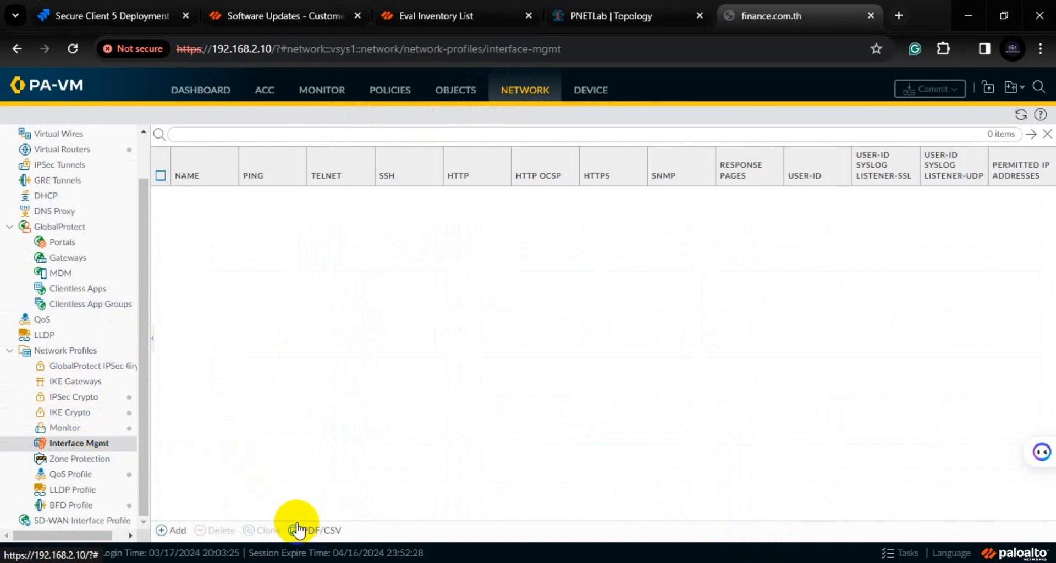
left_click(171, 531)
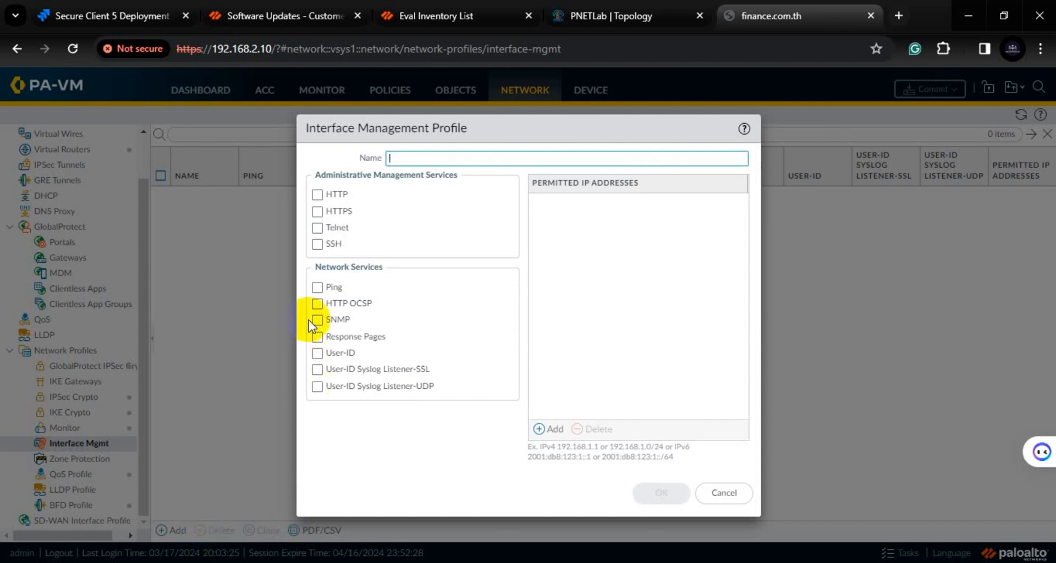
left_click(399, 158)
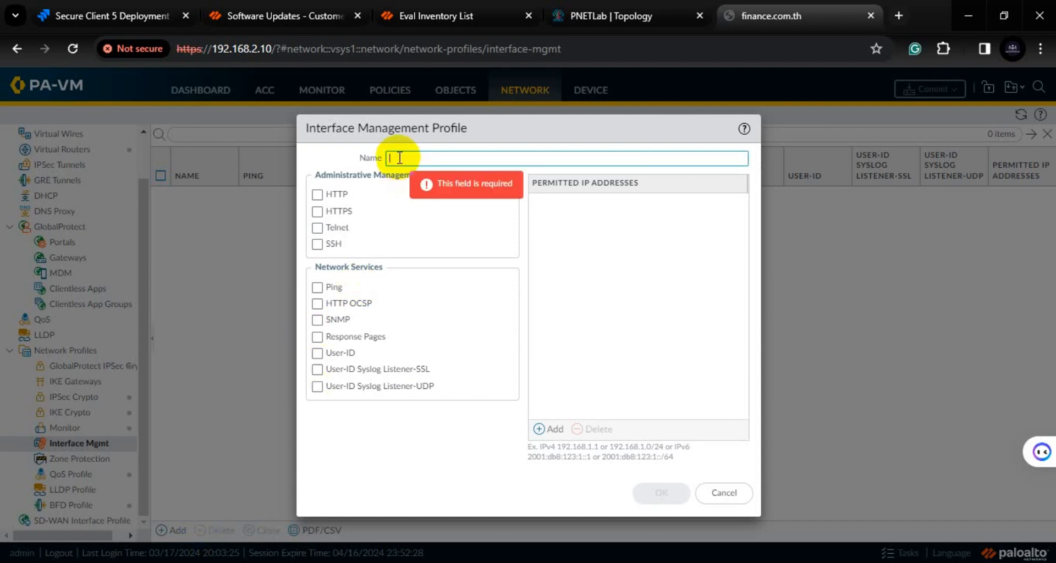
type("A")
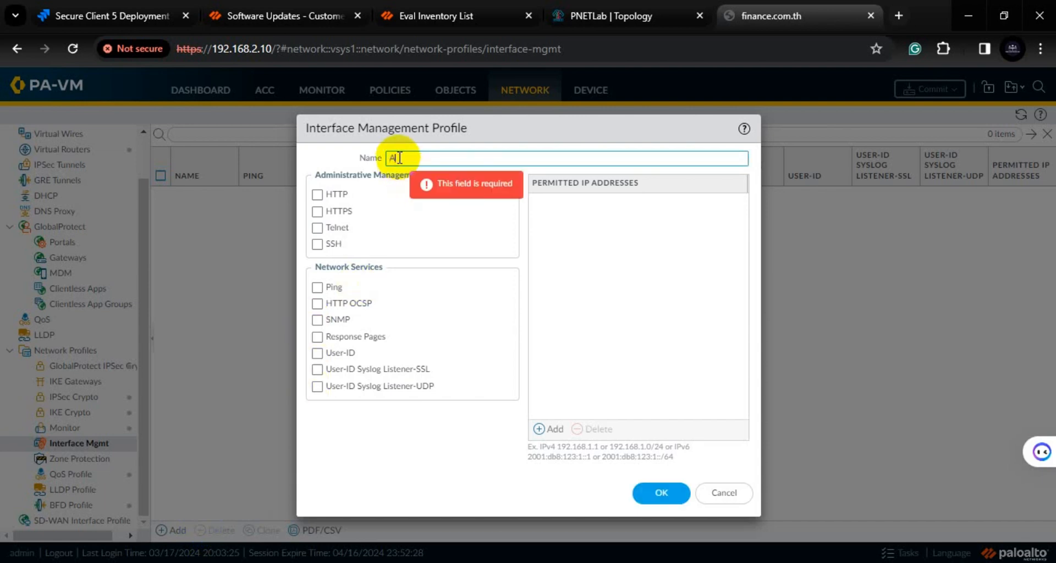
type("llow-")
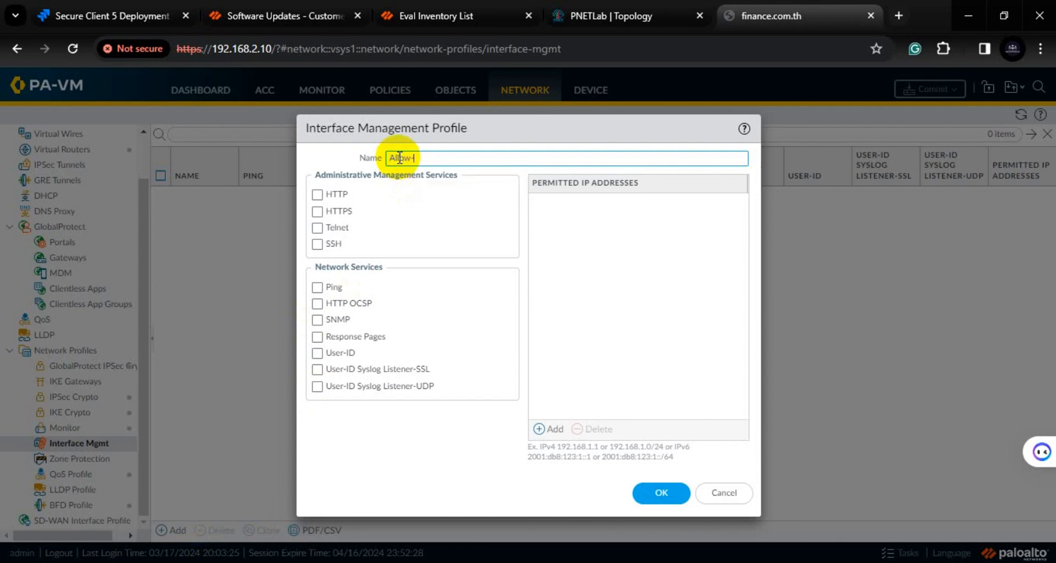
type("Ping")
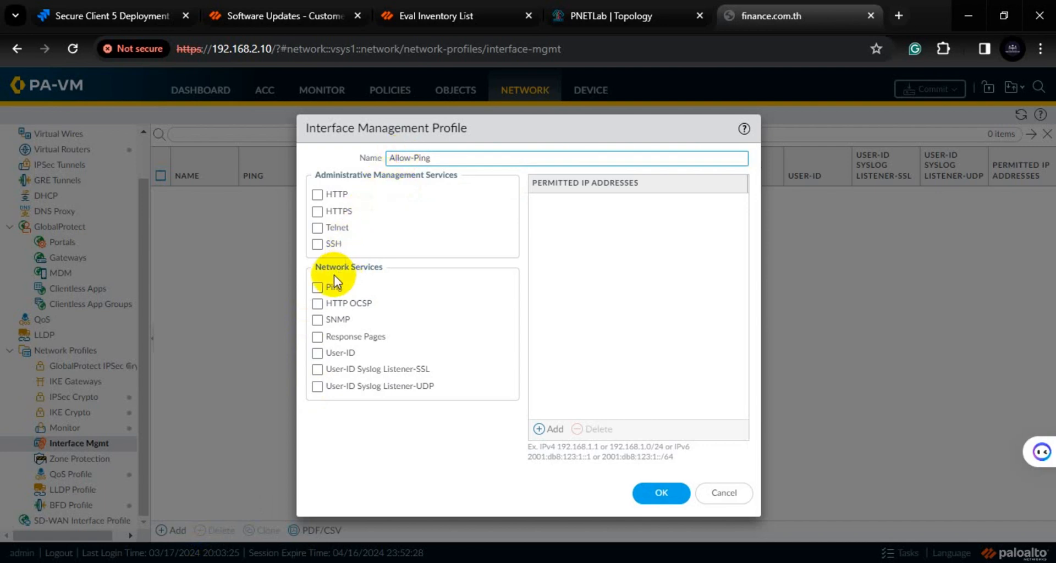
left_click(318, 290)
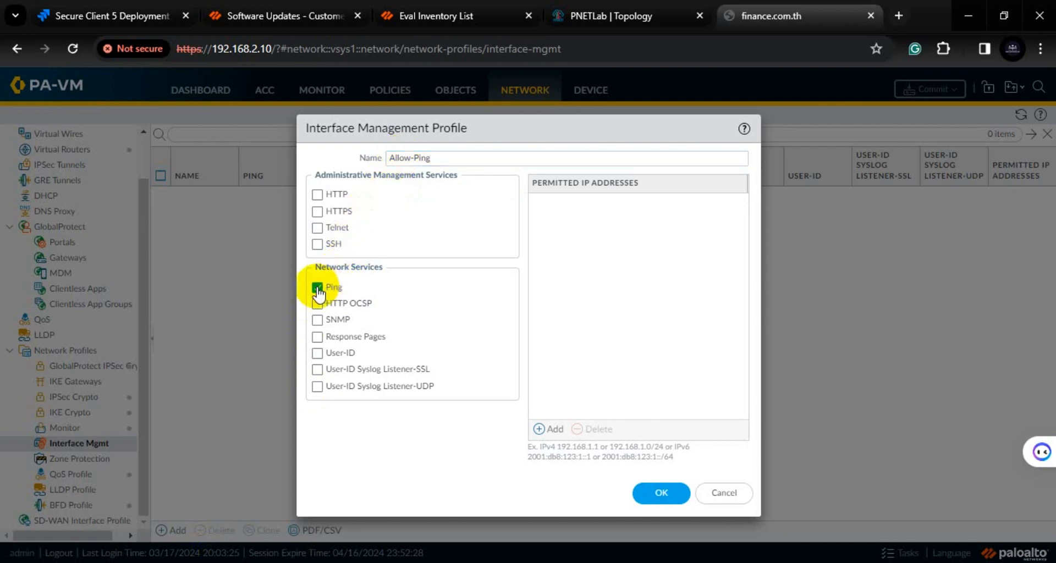
left_click(319, 354)
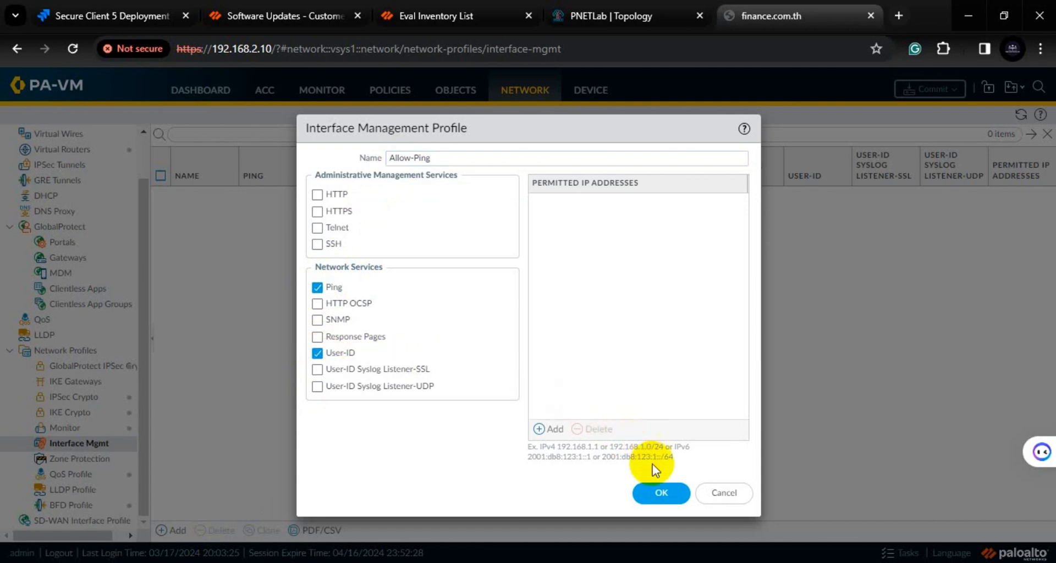
left_click(663, 495)
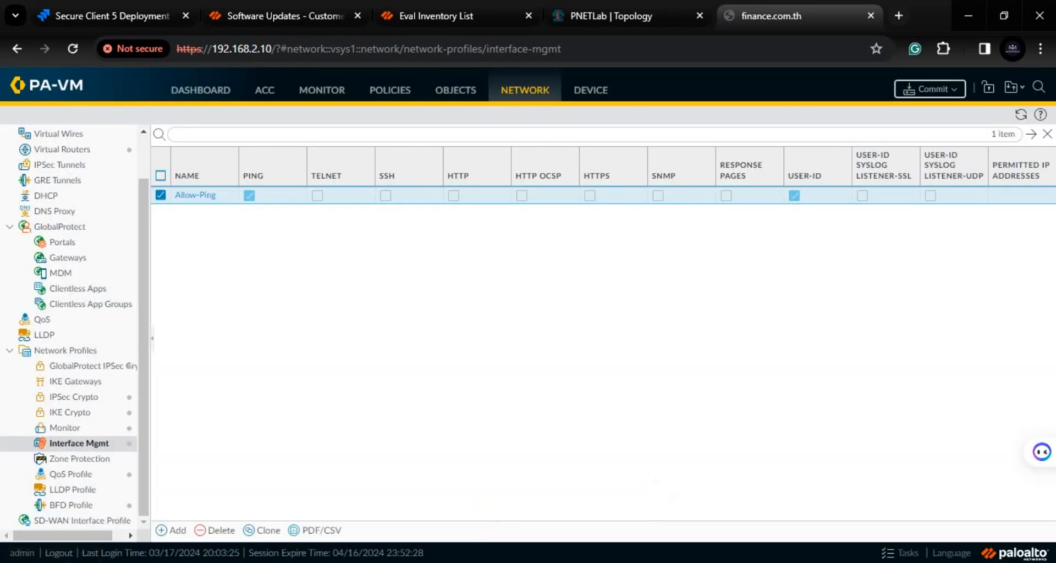
- Assign the Allow-Ping management profile to interface ethernet1/1 and save the interface settings
key("alt+Tab")
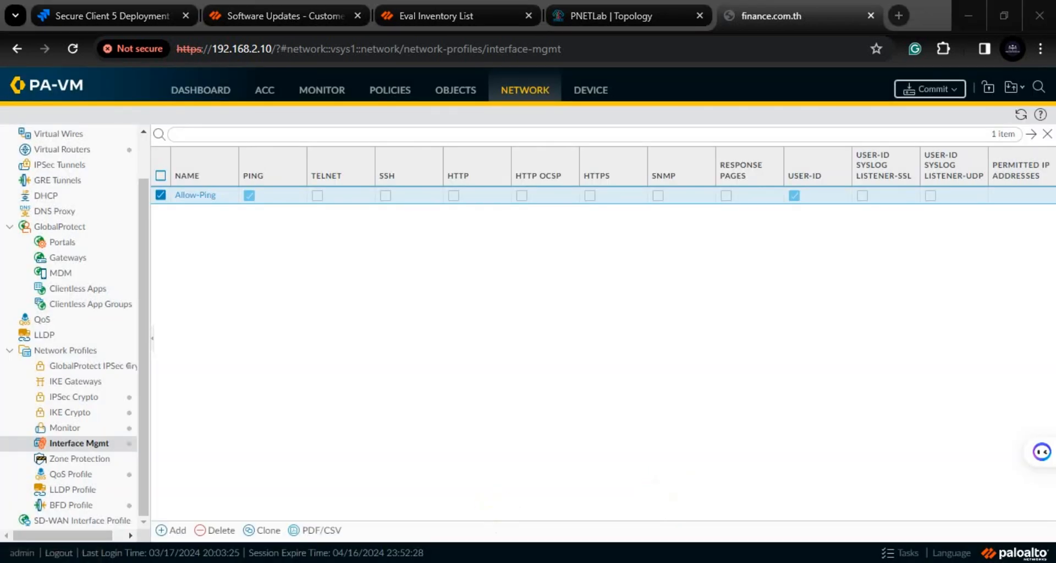
left_click_drag(141, 355, 147, 234)
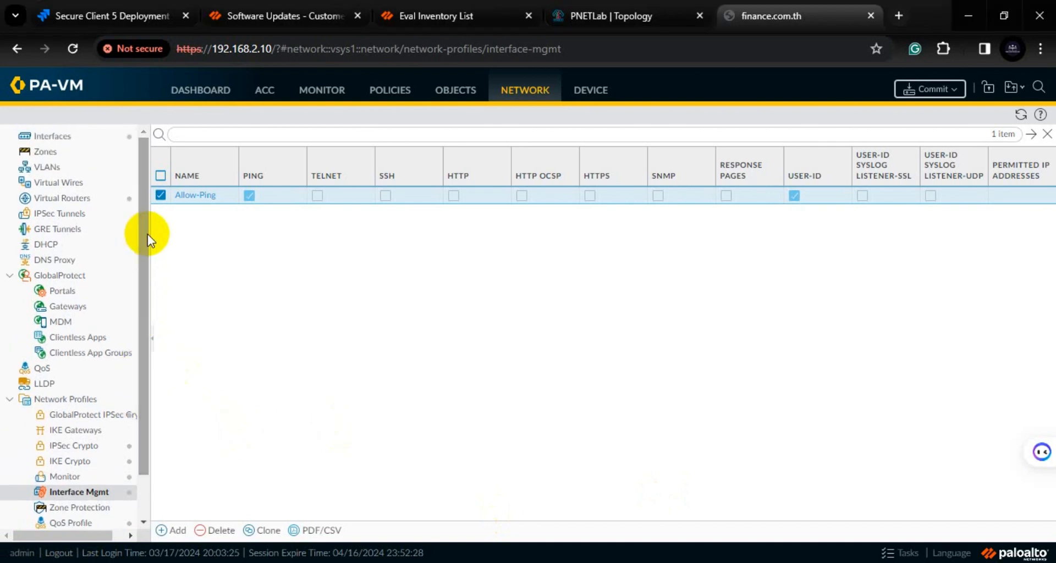
left_click(64, 144)
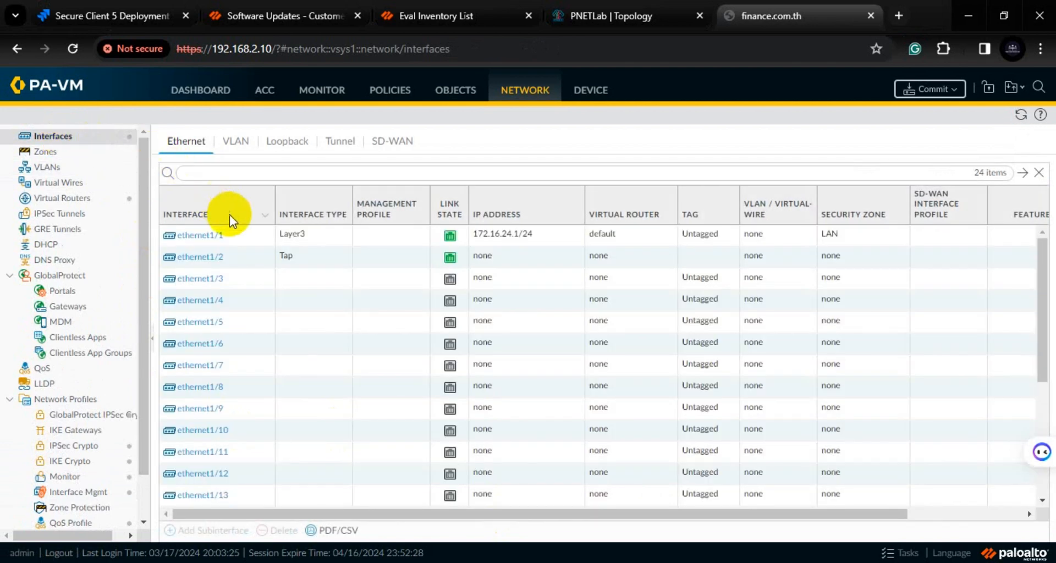
left_click(208, 241)
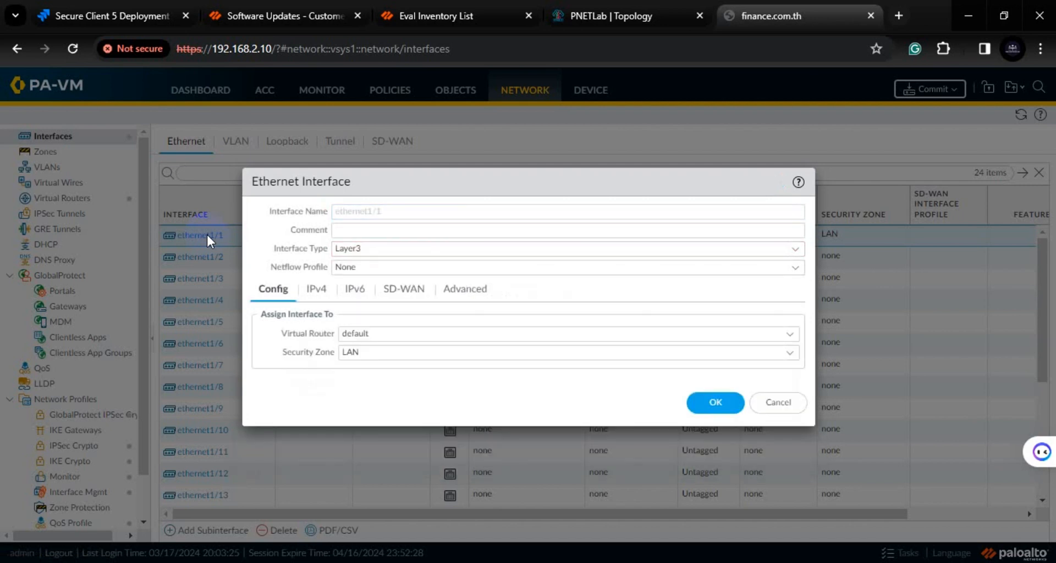
left_click(466, 290)
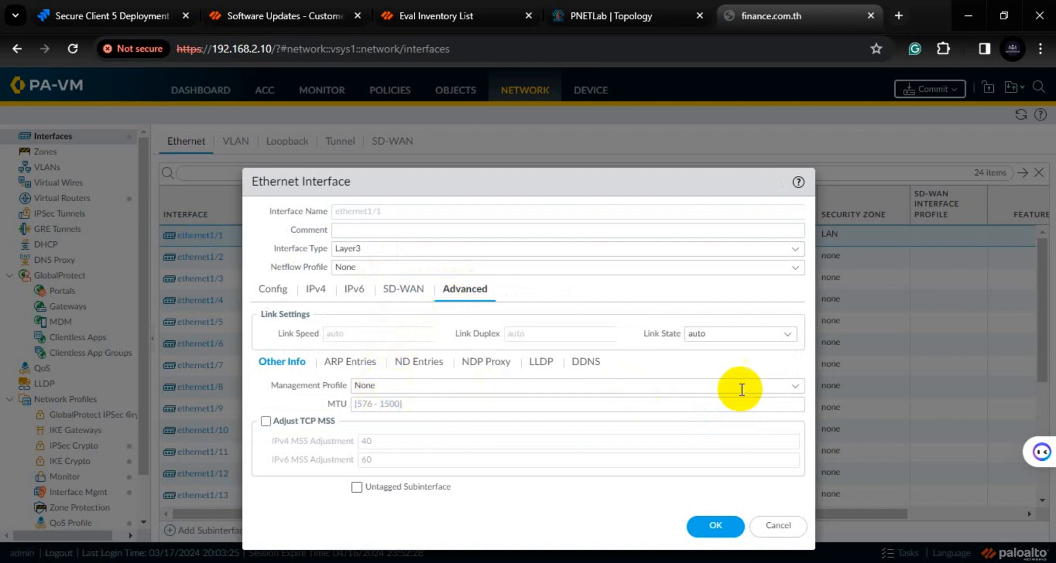
left_click(796, 386)
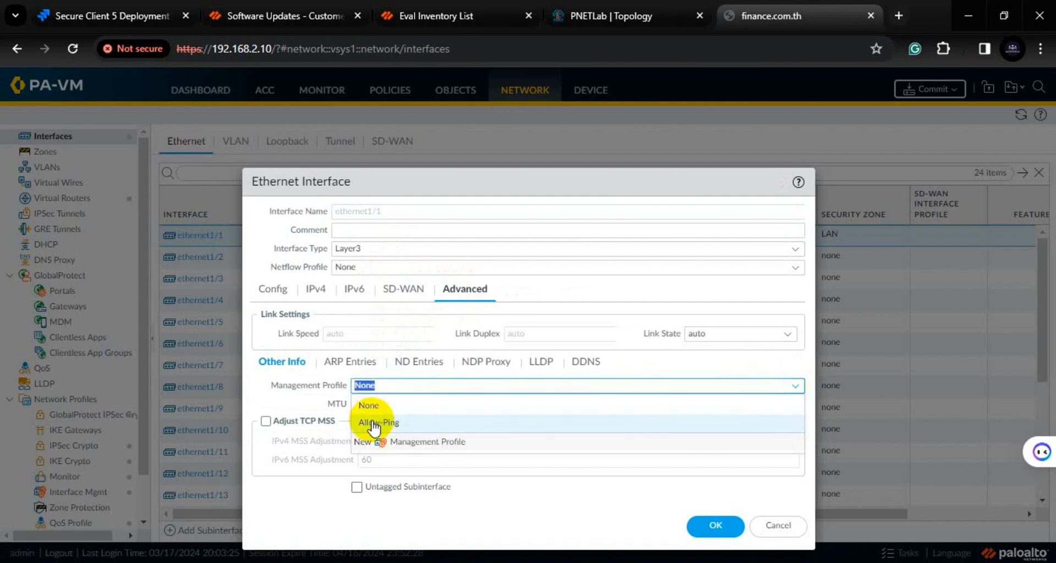
left_click(373, 423)
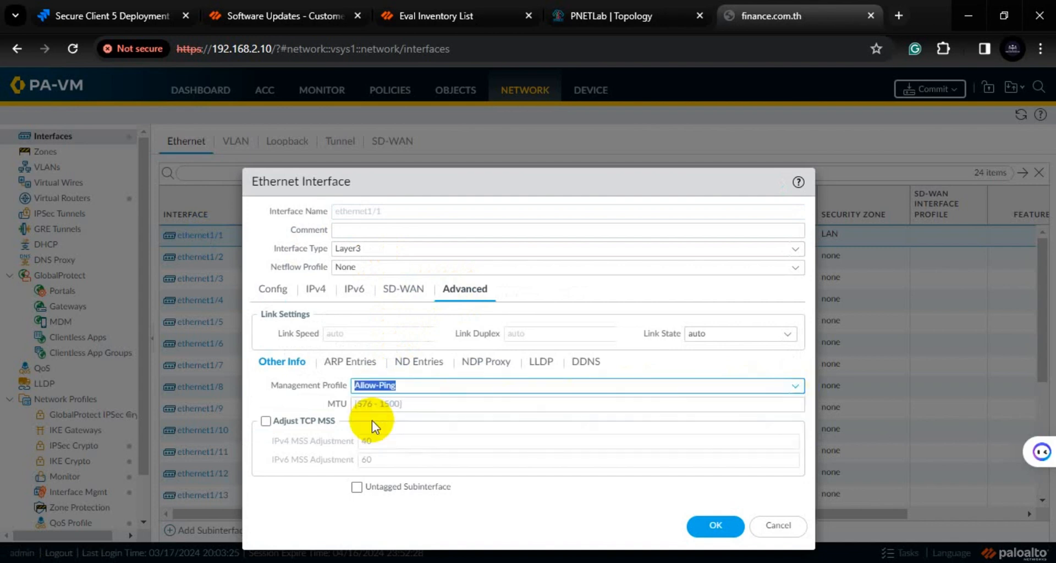
left_click(715, 528)
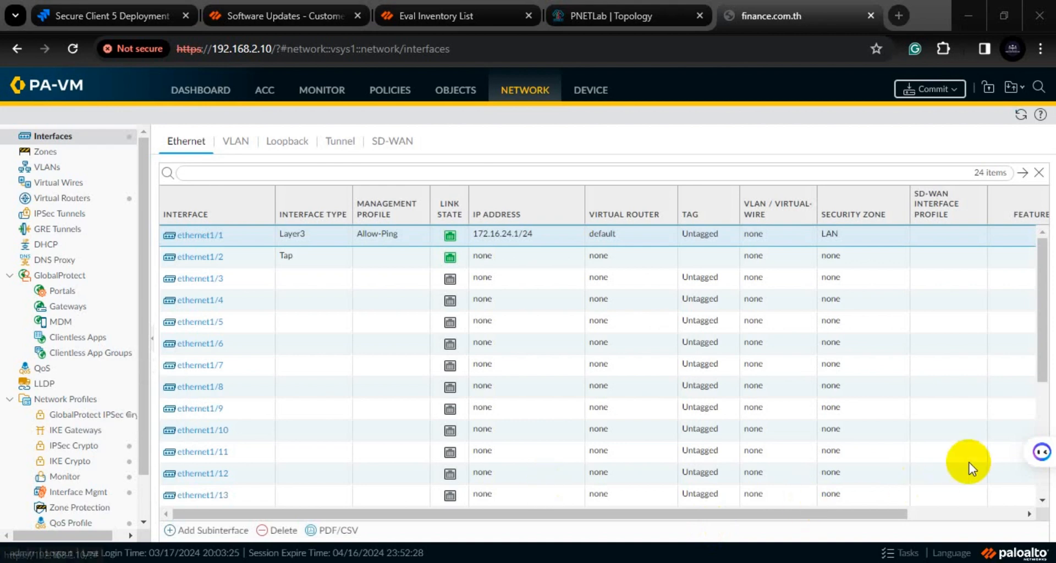
- Commit all pending changes, including the management profile assignment, and close the commit status
left_click(943, 95)
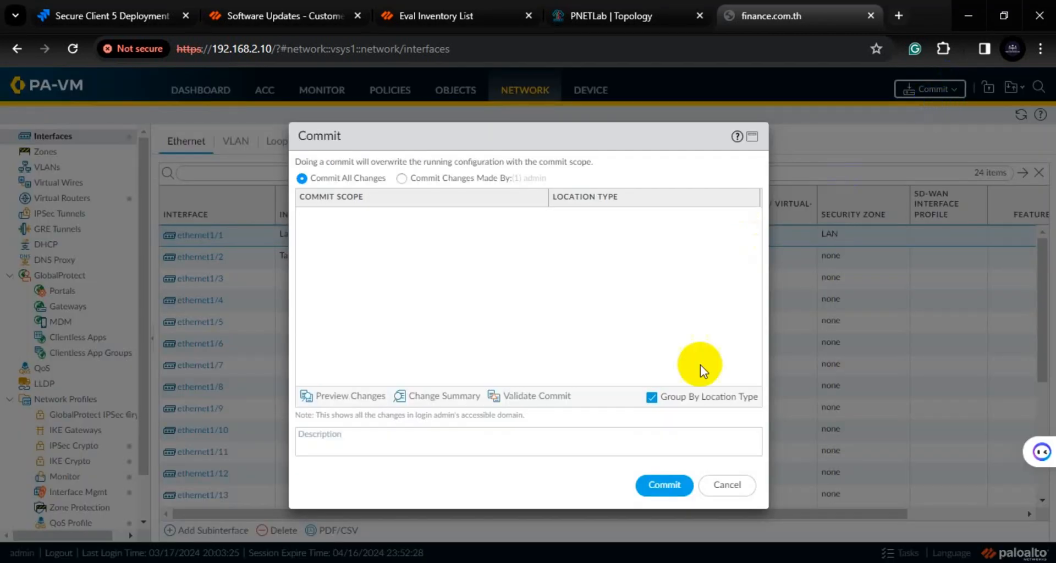
left_click(670, 488)
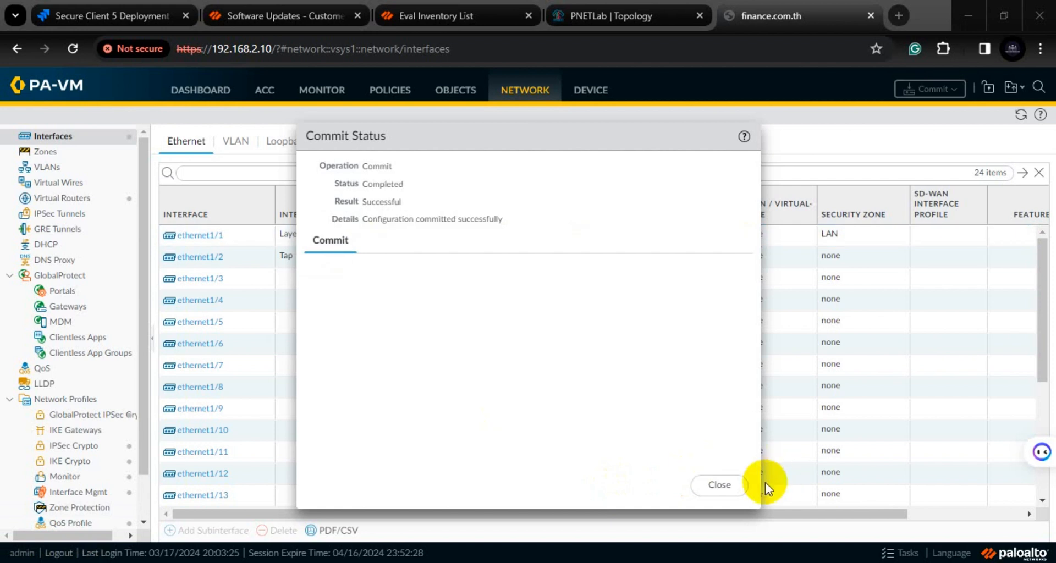
left_click(719, 488)
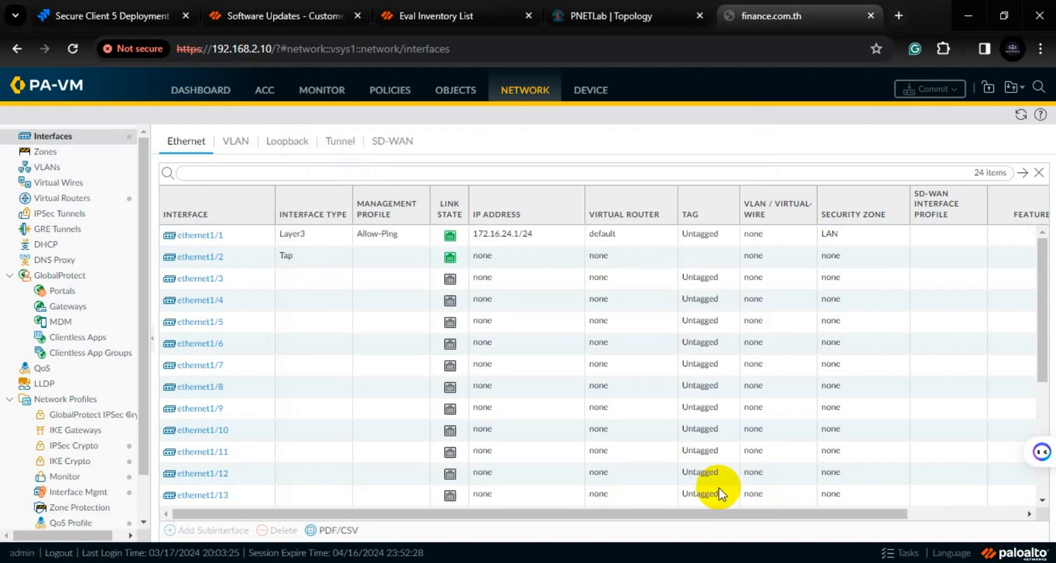
- Open the device's service route configuration and switch it to customized routes
left_click(593, 91)
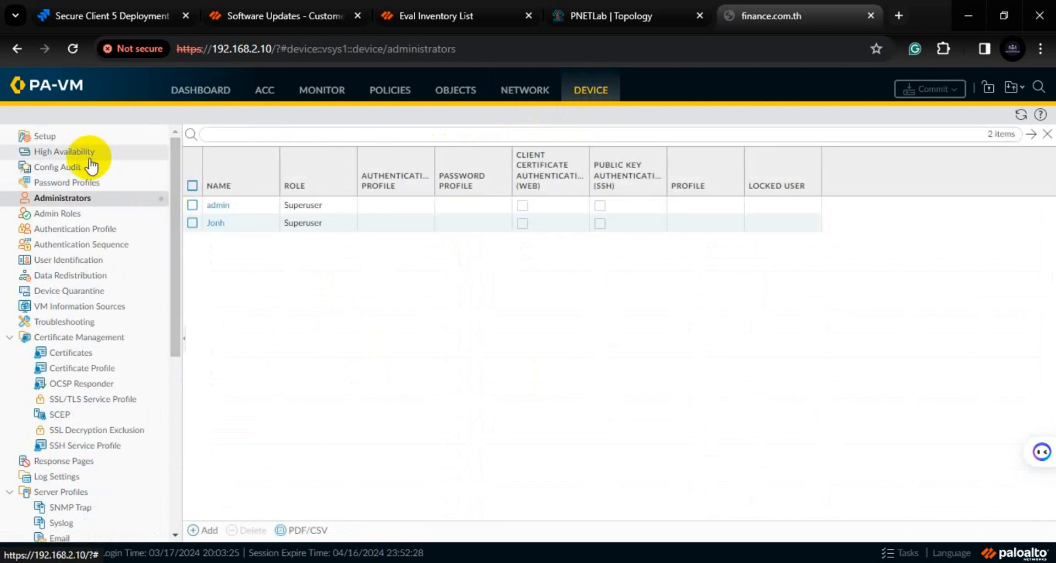
left_click(45, 137)
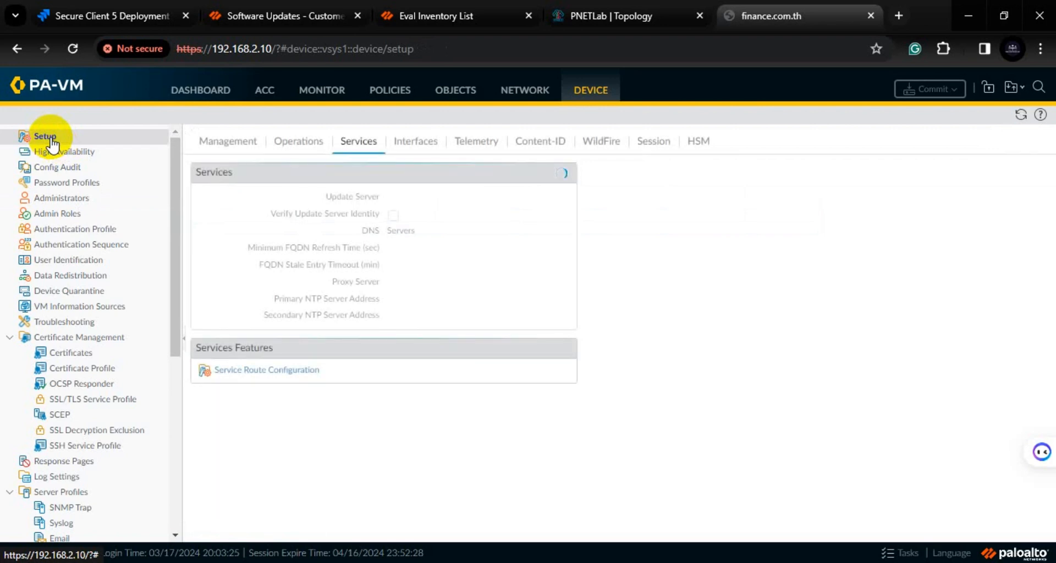
left_click(290, 419)
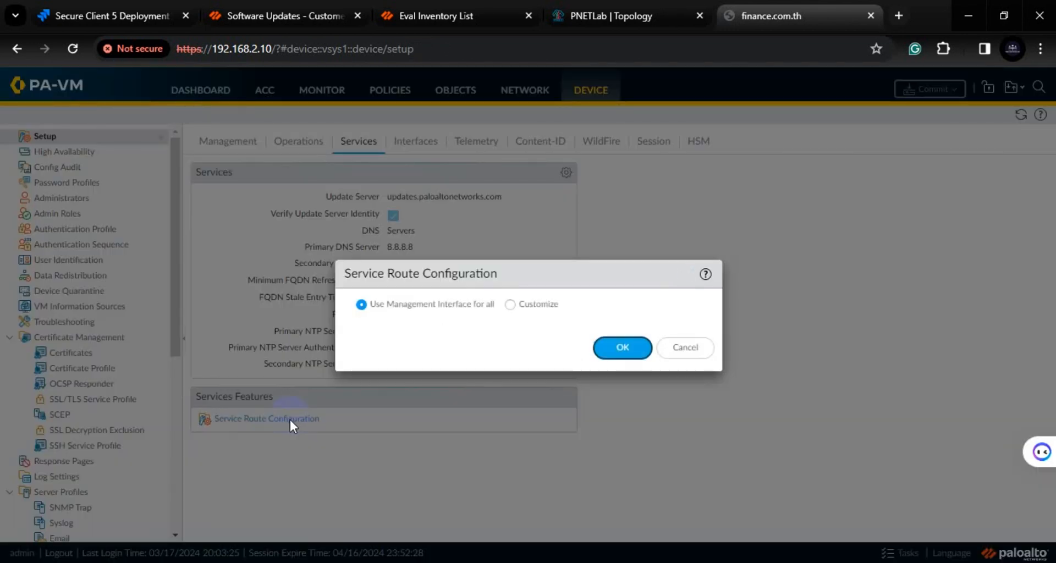
left_click(510, 305)
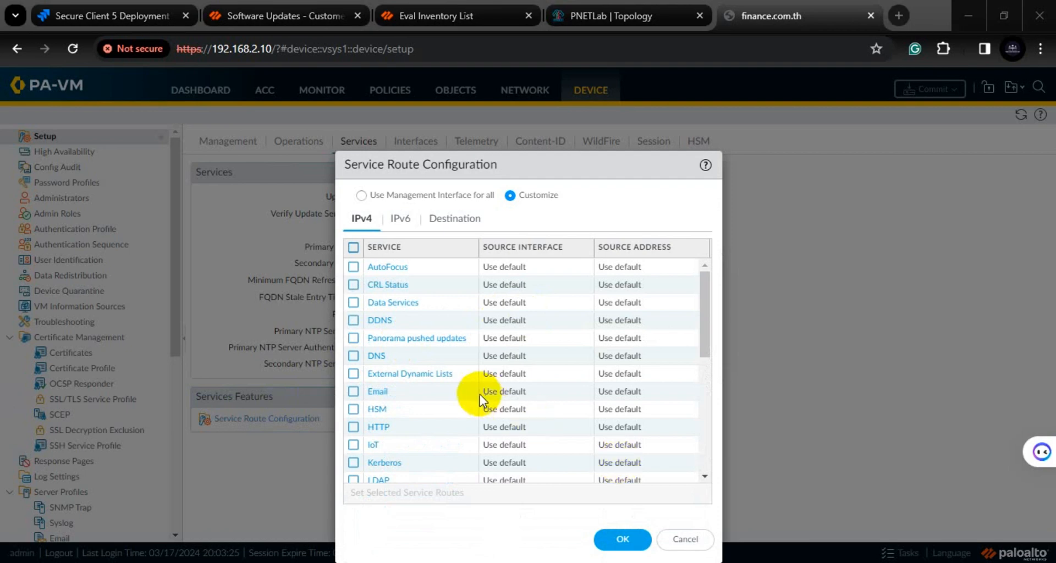
- Set the LDAP service's IPv4 route to source interface ethernet1/1 with source address 172.16.24.1/24
scroll(479, 395, "down", 3)
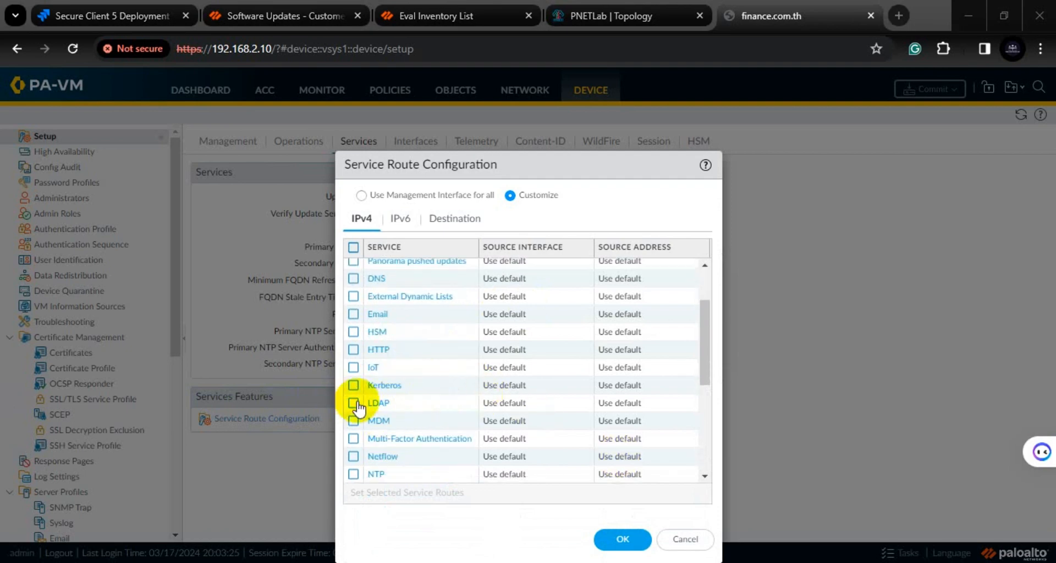
left_click(378, 404)
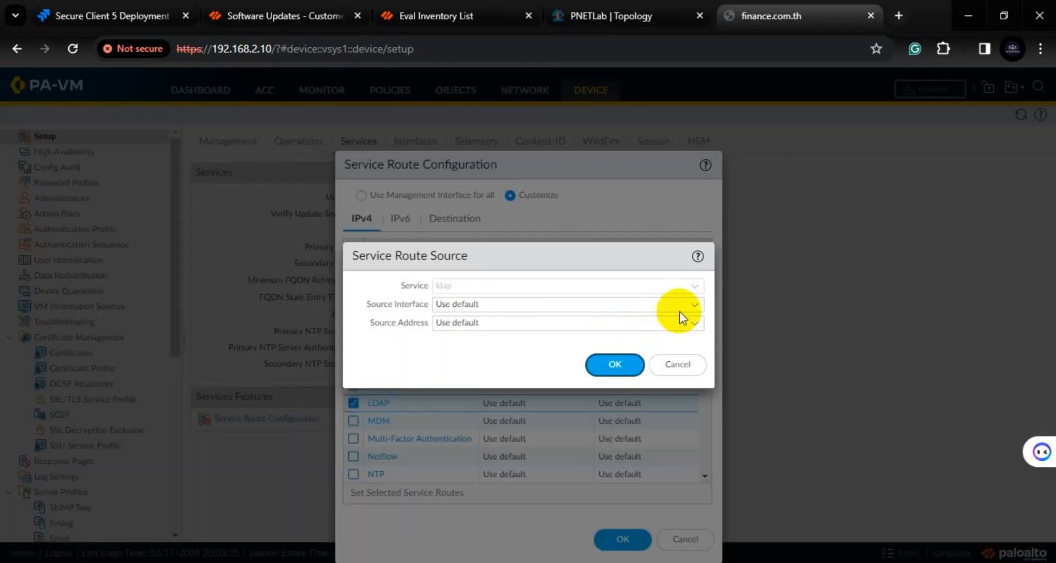
left_click(695, 308)
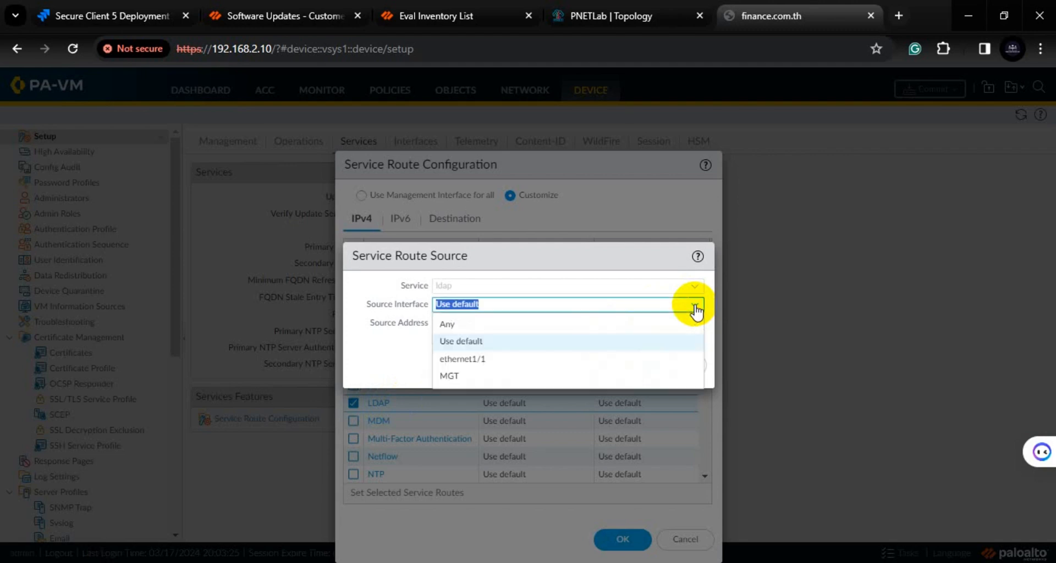
left_click(476, 361)
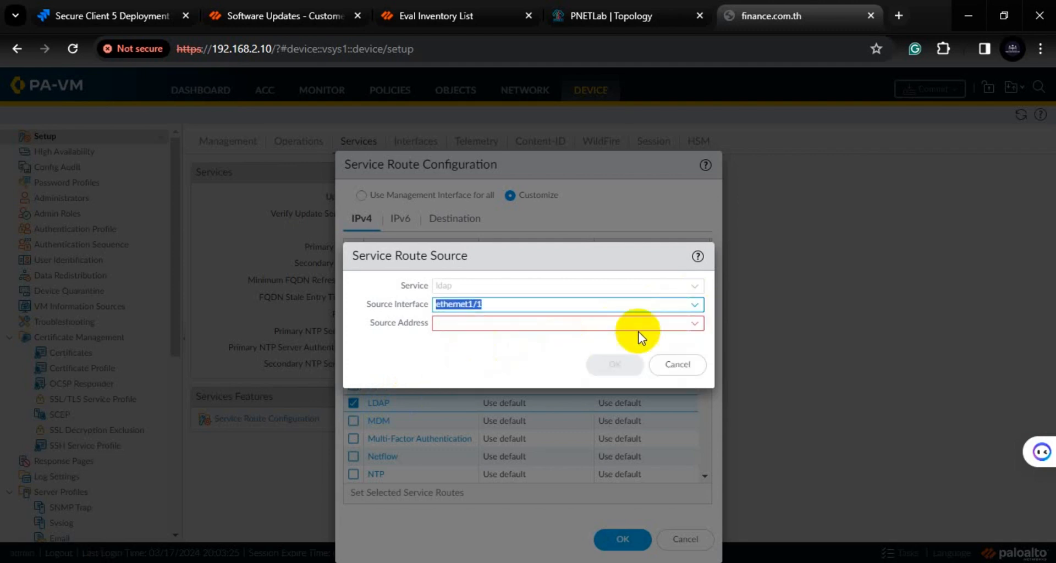
left_click(695, 325)
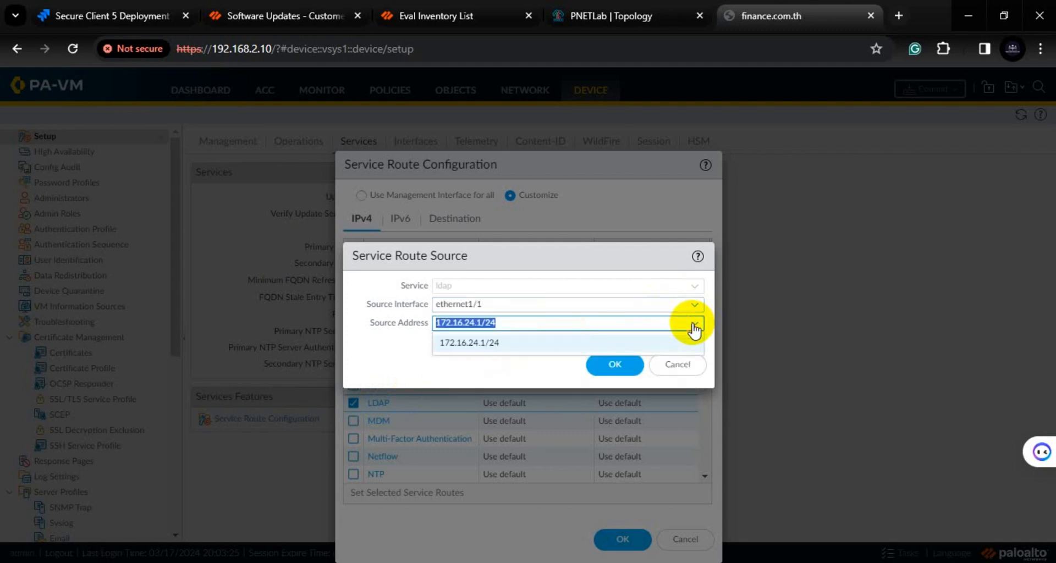
left_click(473, 349)
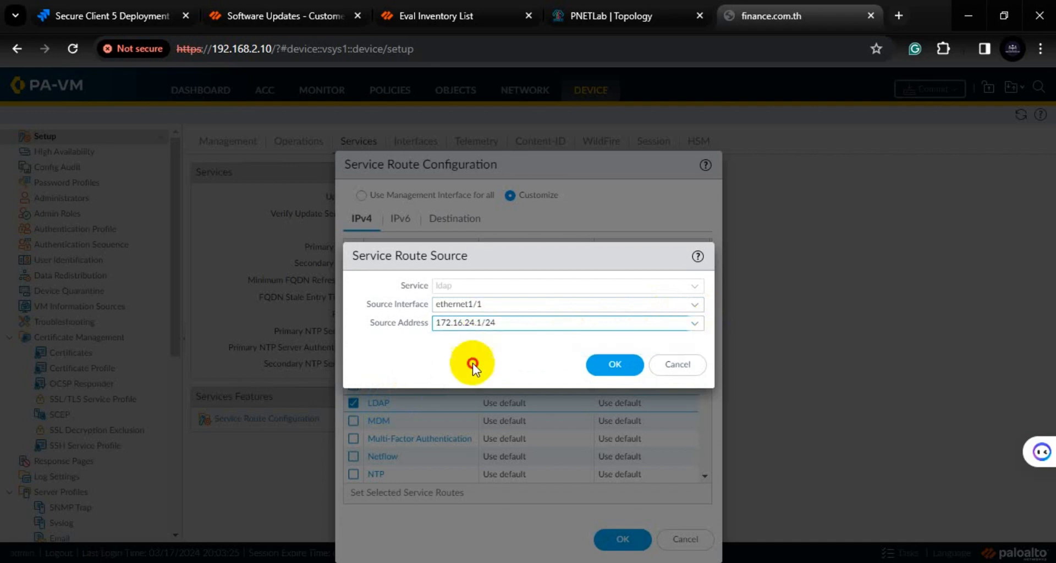
left_click(614, 365)
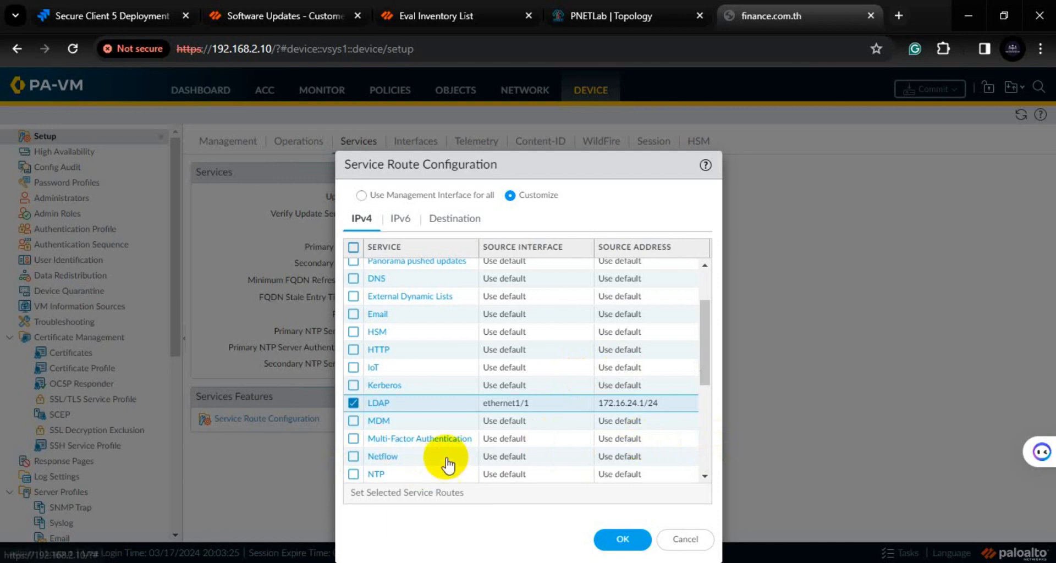
- Set the UID Agent service's IPv4 route to source interface ethernet1/1 with source address 172.16.24.1/24
scroll(398, 440, "down", 3)
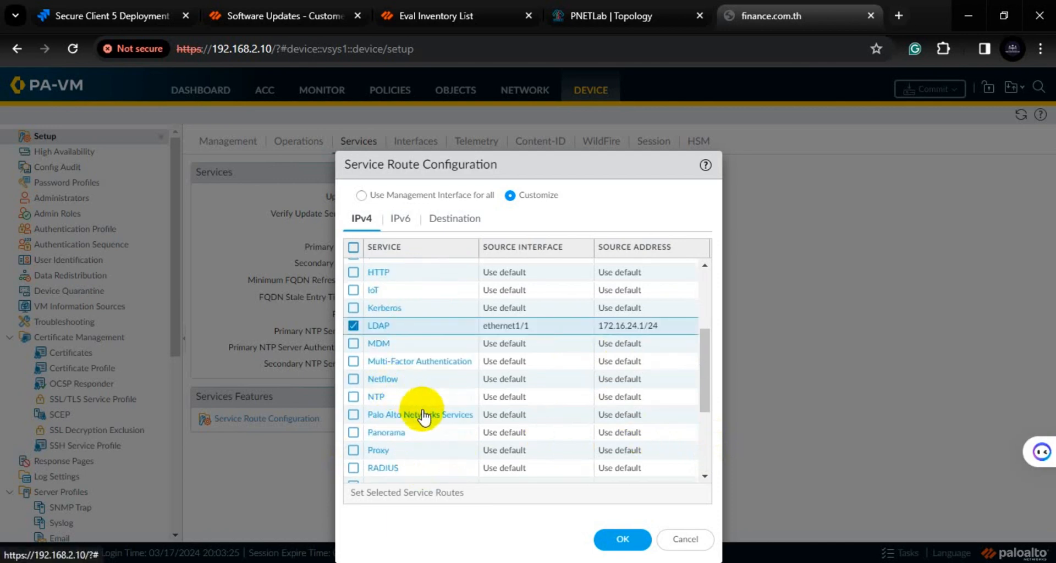
scroll(421, 414, "down", 3)
scroll(431, 429, "down", 3)
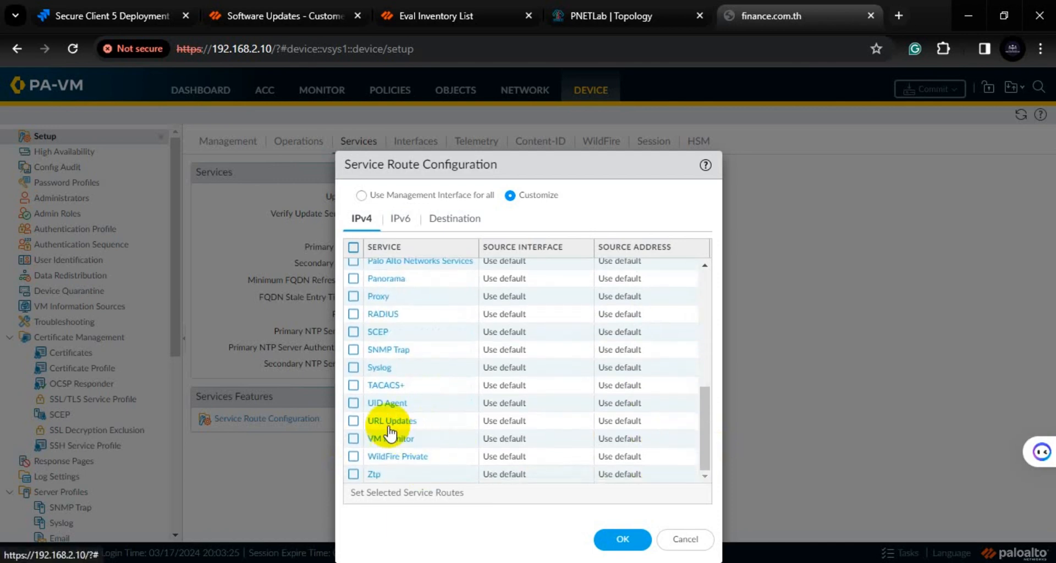
left_click(388, 404)
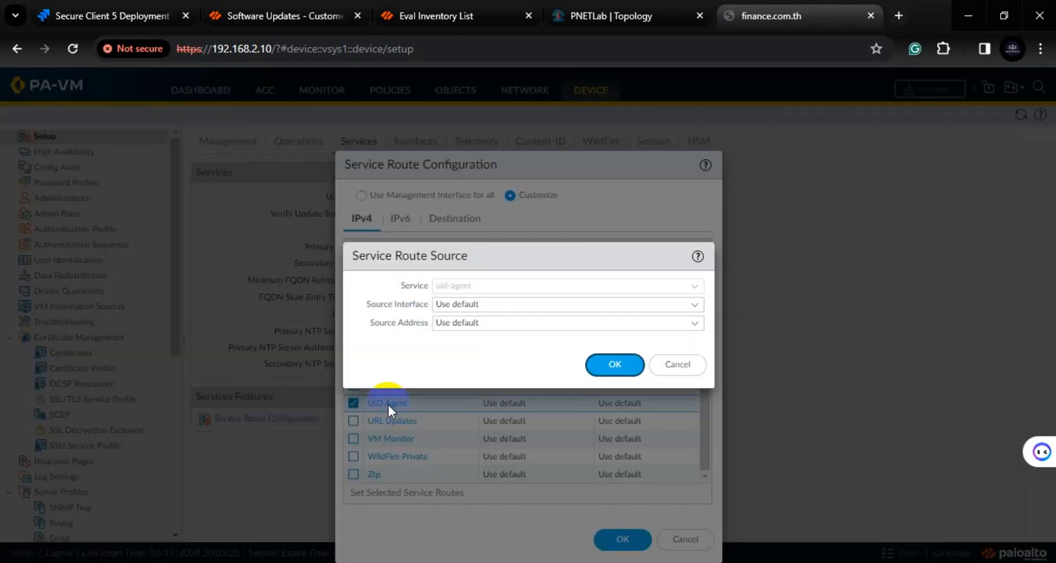
left_click(694, 305)
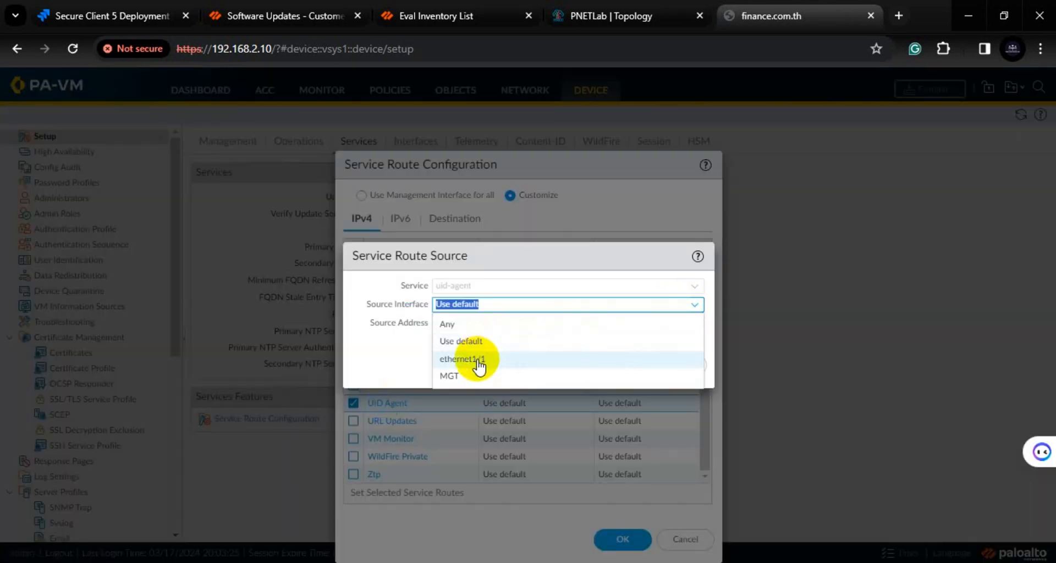
left_click(478, 359)
left_click(695, 323)
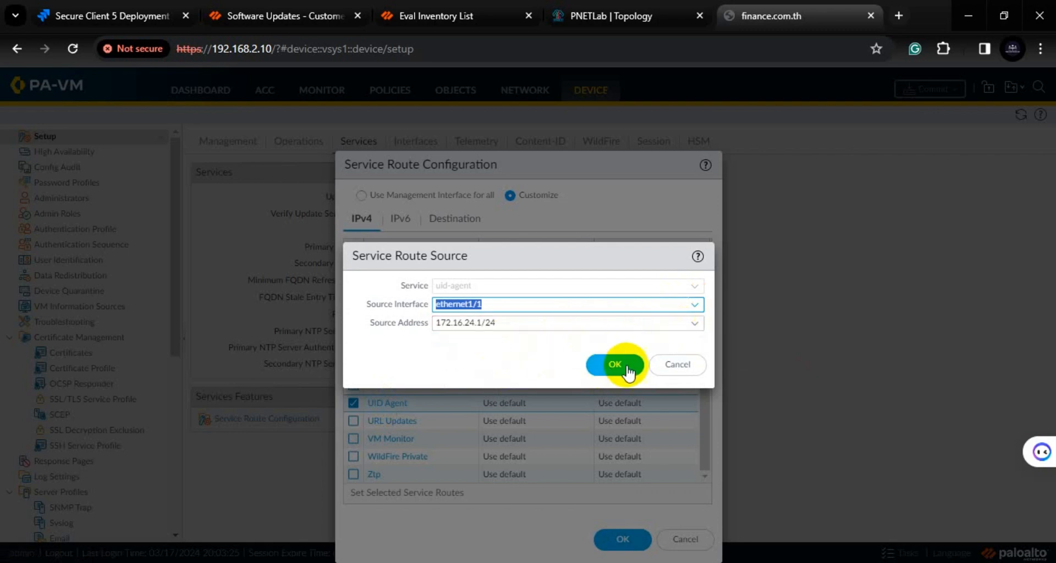
left_click(627, 366)
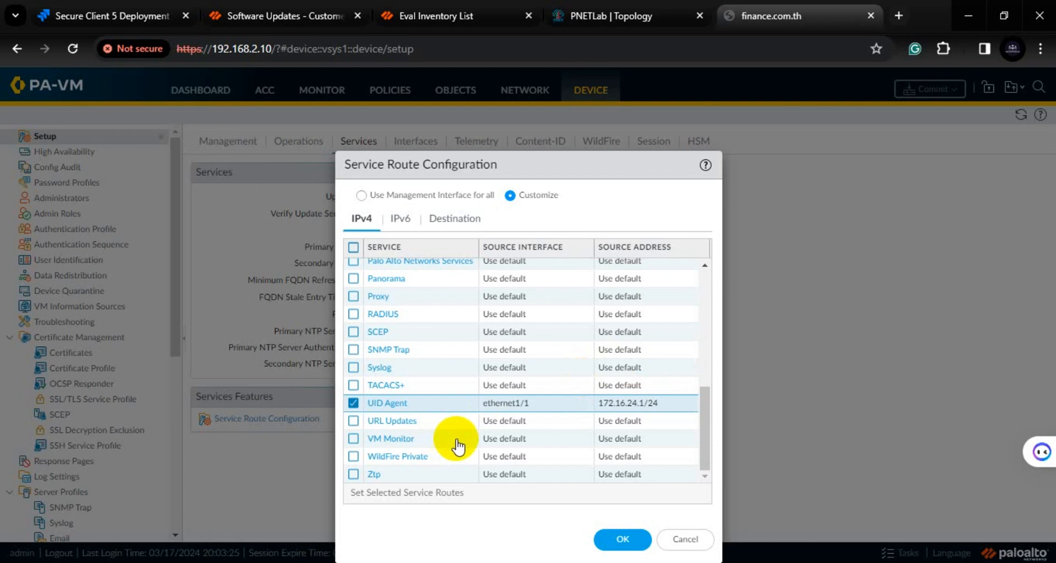
- Set the DNS service's IPv4 route to source interface ethernet1/1 with source address 172.16.24.1/24
scroll(440, 401, "up", 3)
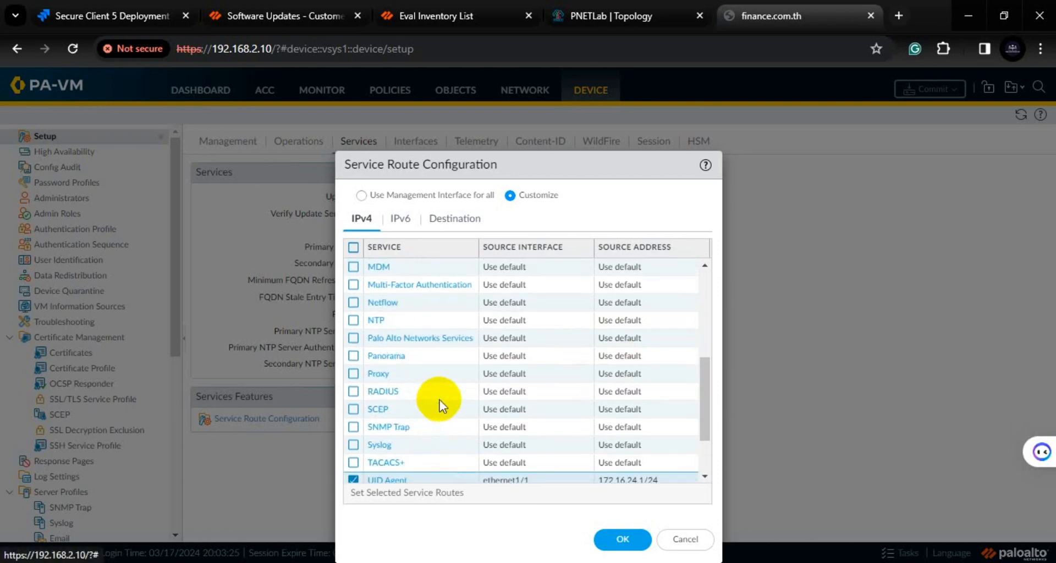
scroll(440, 407, "up", 3)
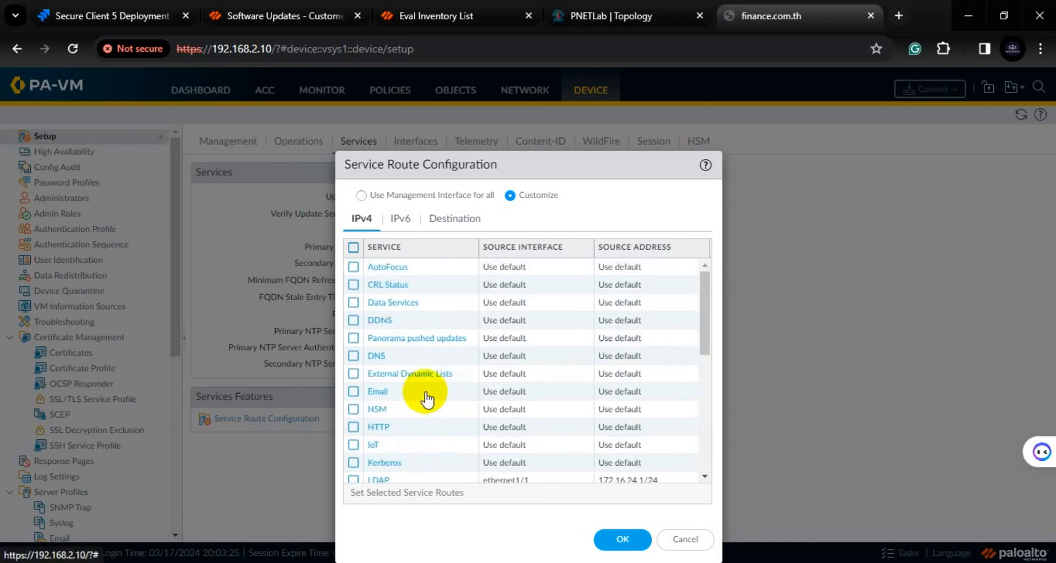
left_click(378, 356)
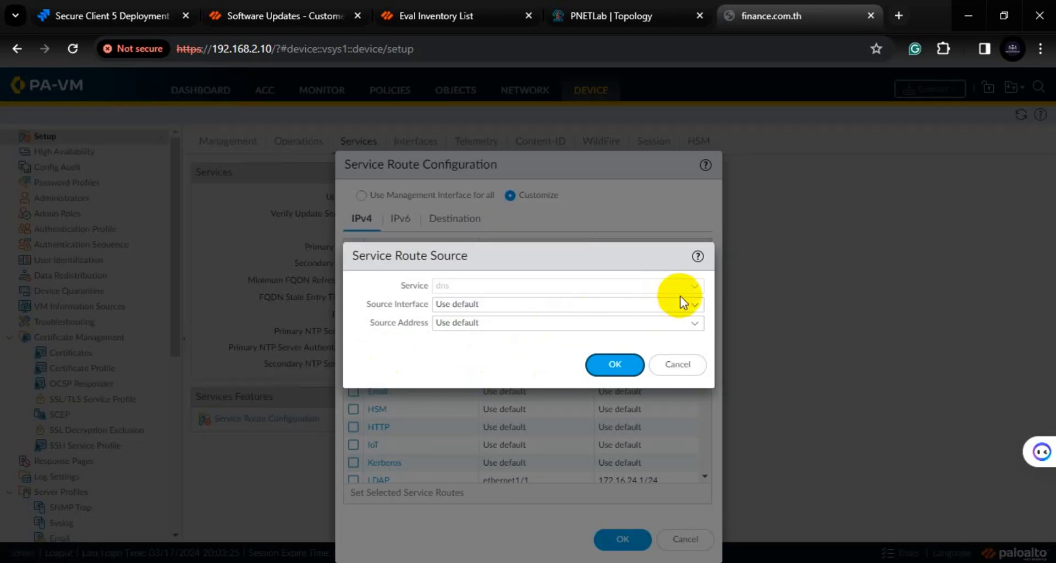
left_click(696, 309)
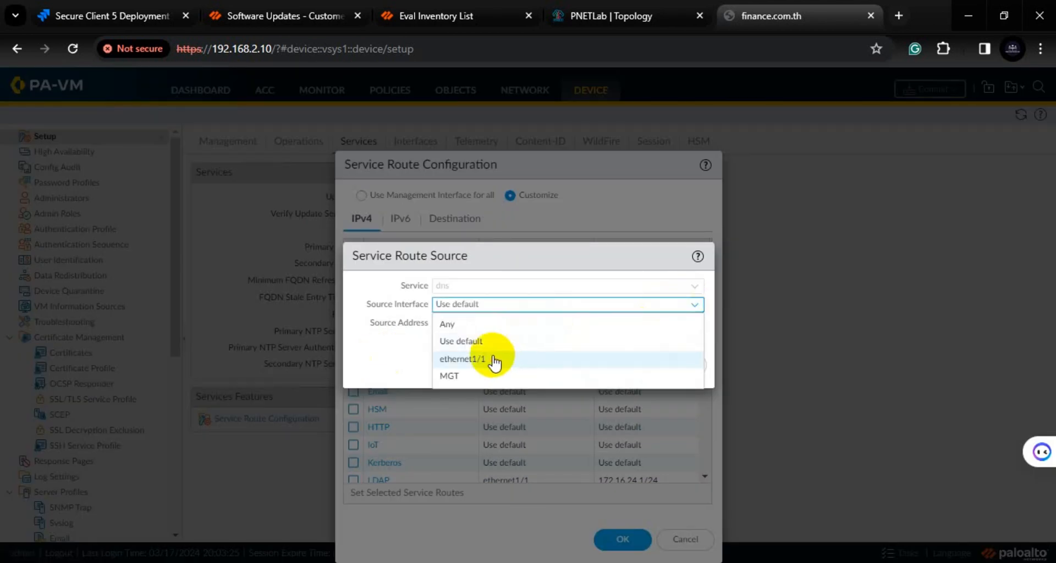
left_click(495, 360)
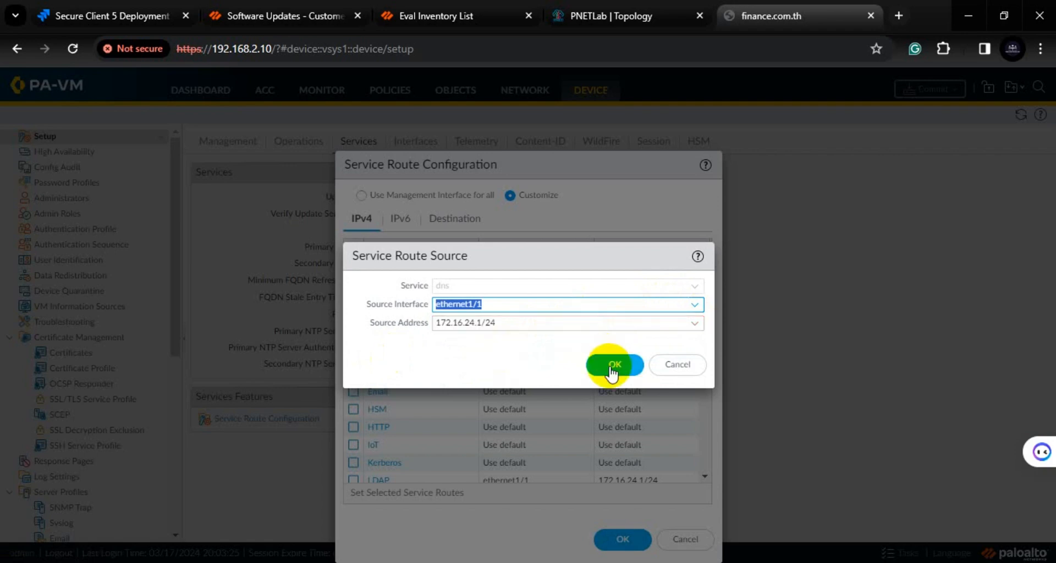
left_click(612, 365)
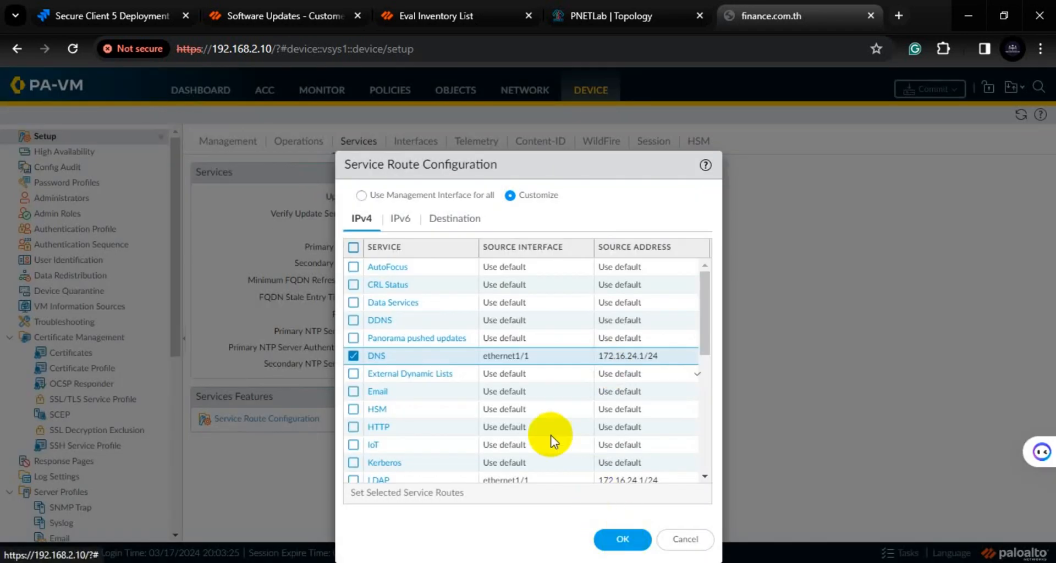
- Review the DNS, LDAP and UID Agent entries in the IPv4 service route list
scroll(481, 349, "down", 3)
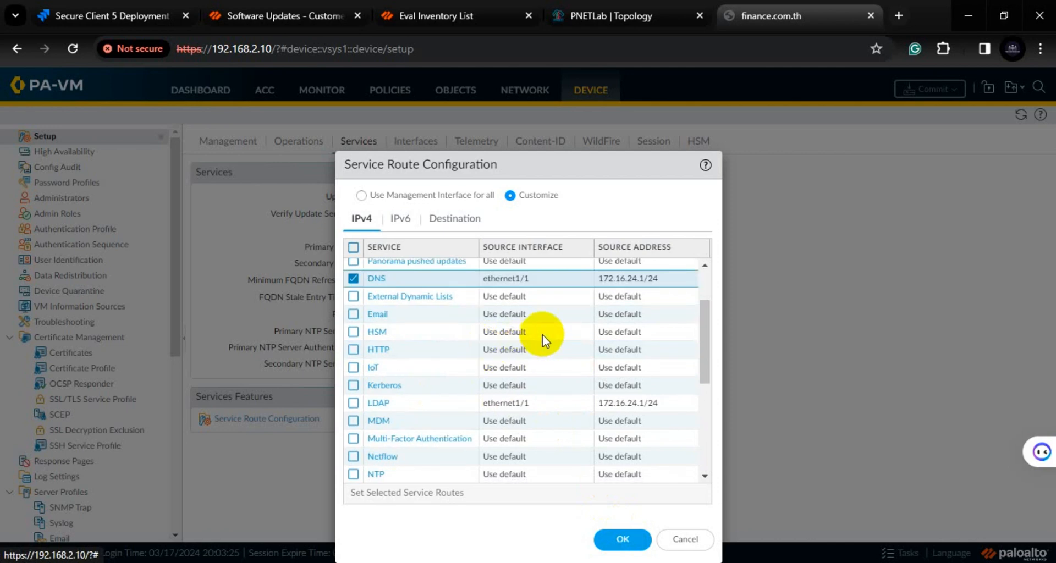
scroll(434, 354, "down", 9)
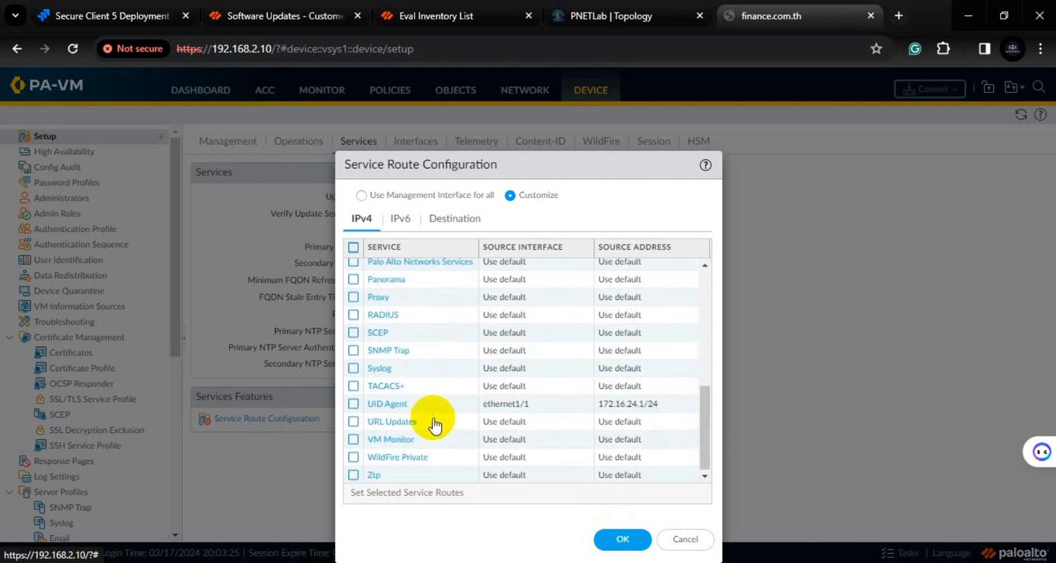
scroll(457, 423, "up", 10)
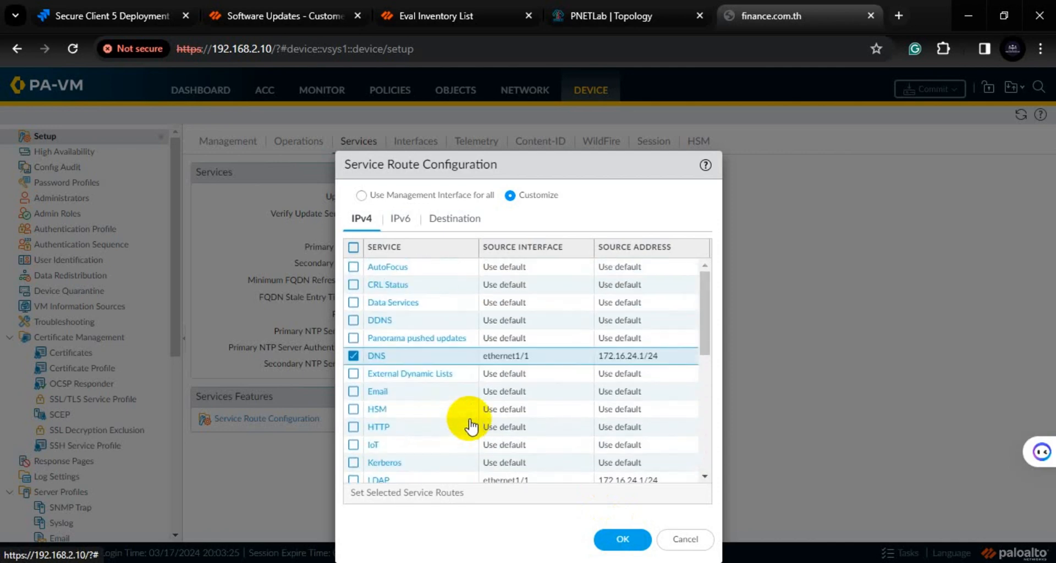
scroll(494, 385, "down", 1)
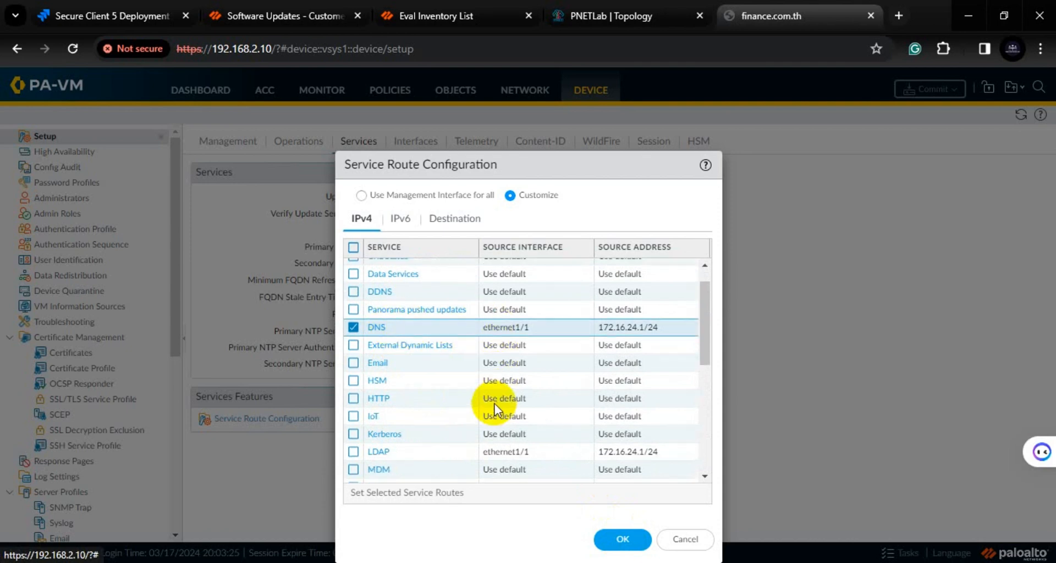
scroll(494, 404, "down", 2)
scroll(428, 415, "down", 3)
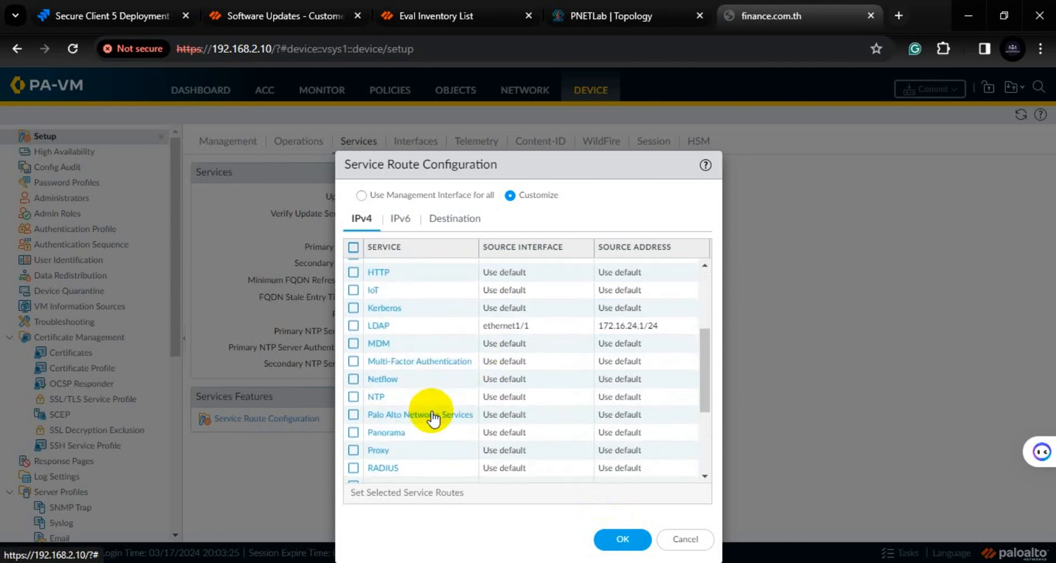
scroll(433, 419, "down", 3)
scroll(434, 426, "down", 3)
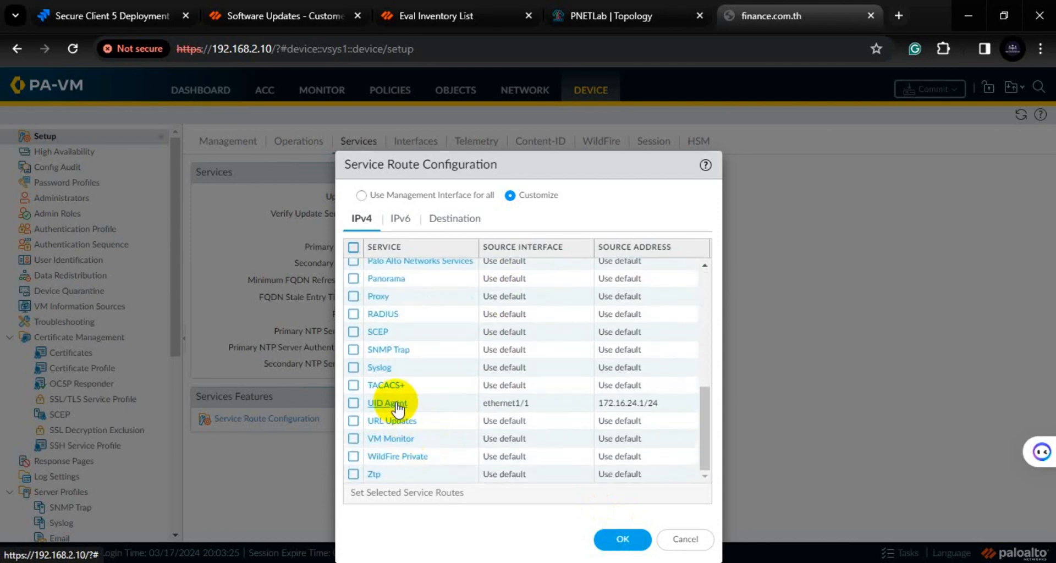
- Save the service route configuration and commit all pending changes on the firewall
left_click(616, 540)
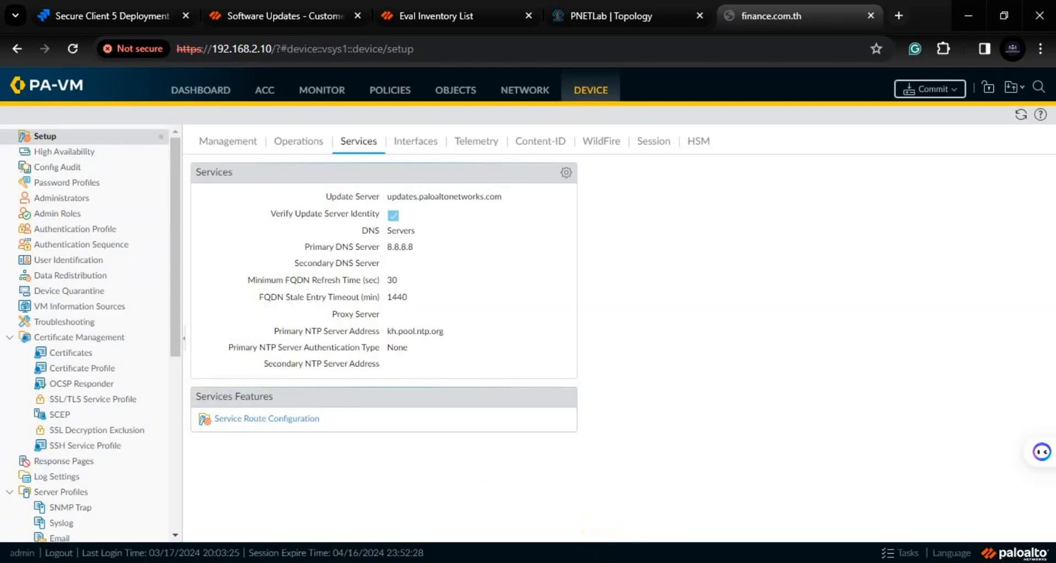
left_click(933, 91)
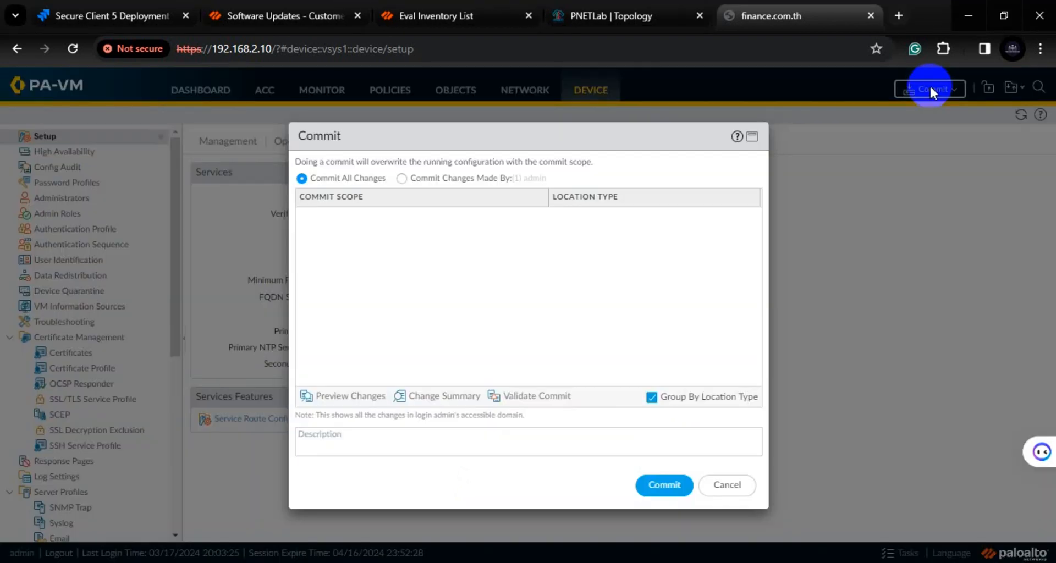
left_click(666, 487)
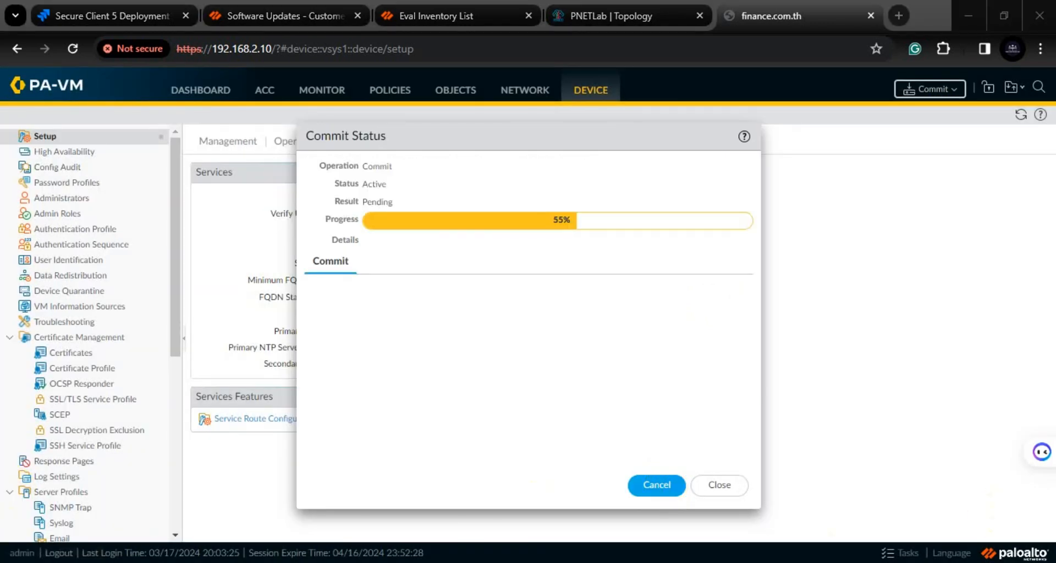
- Switch to the Win2016-AD virtual machine and sign in to the domain administrator account with its password
mouse_move(715, 558)
left_click(640, 512)
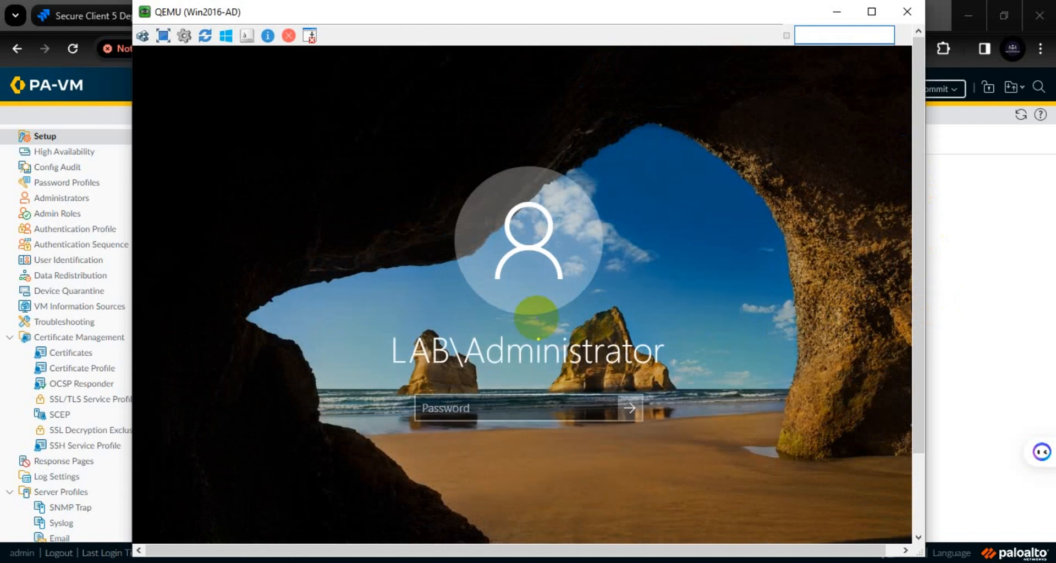
left_click(470, 407)
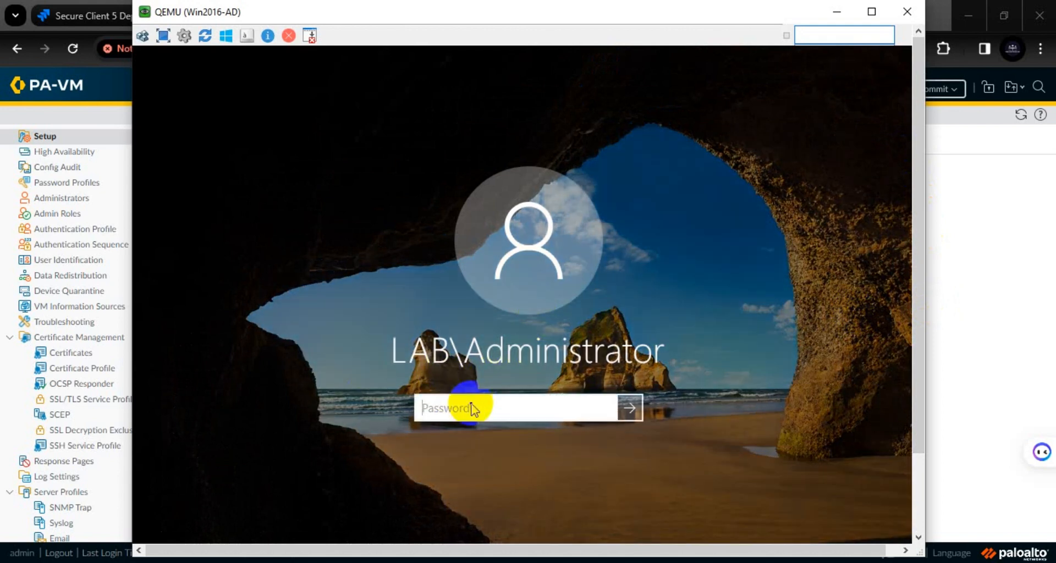
type("••••••••••")
key("Return")
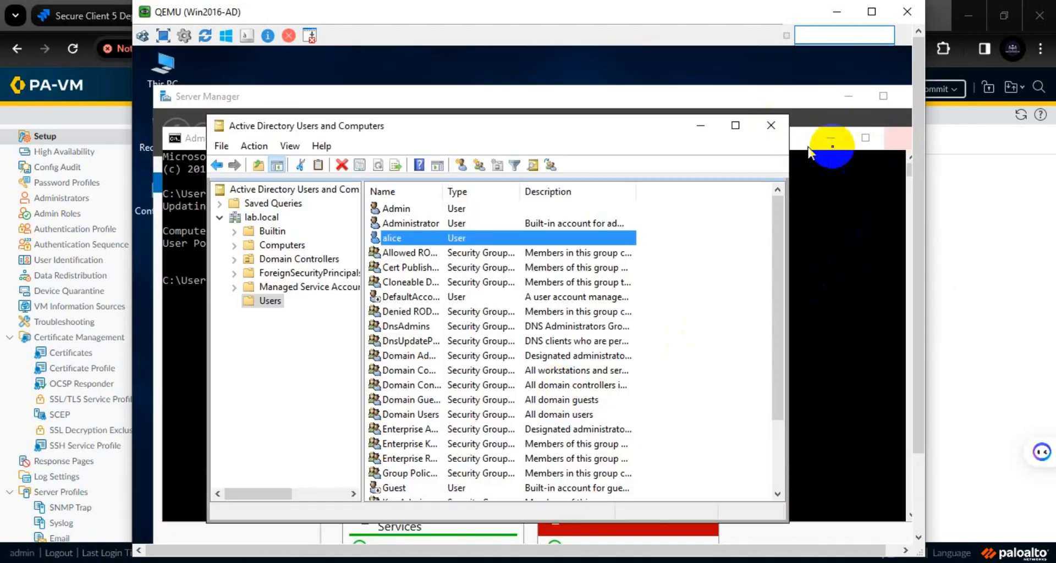
- Minimize Active Directory Users and Computers and ping 172.16.24.1 from the server's Command Prompt
left_click(701, 127)
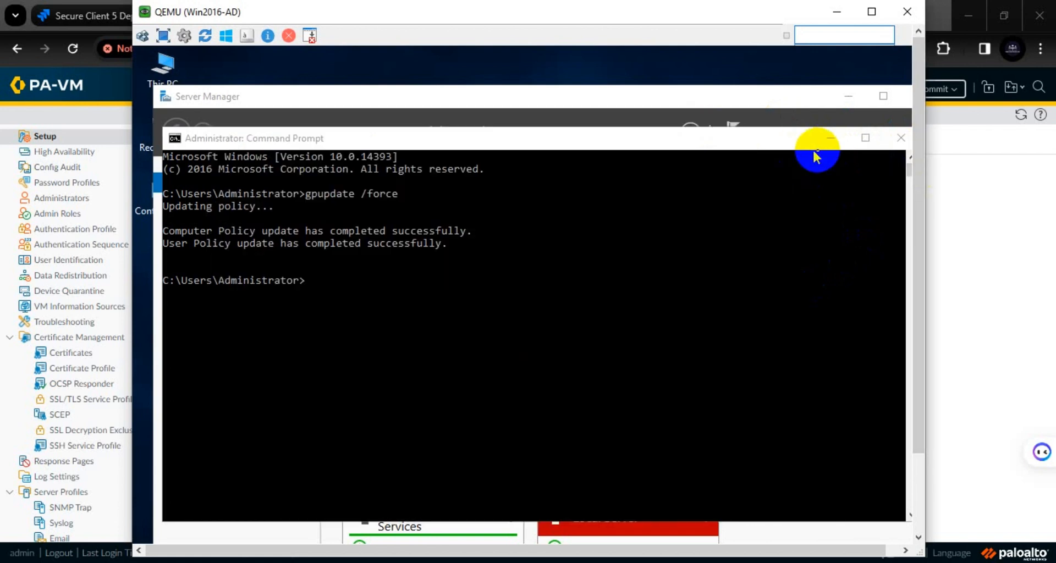
left_click(605, 301)
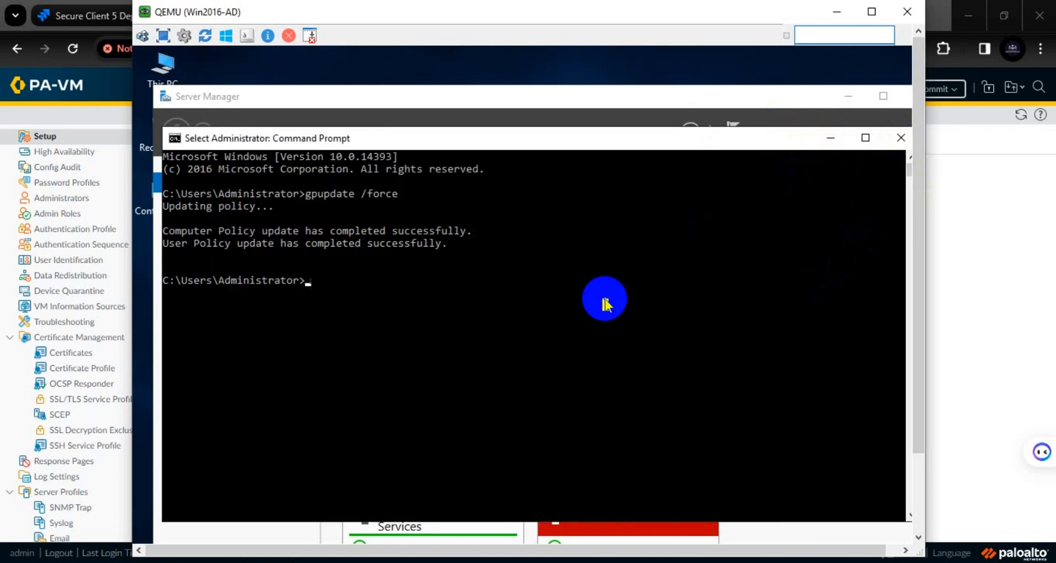
type("ping 172.16.24.1")
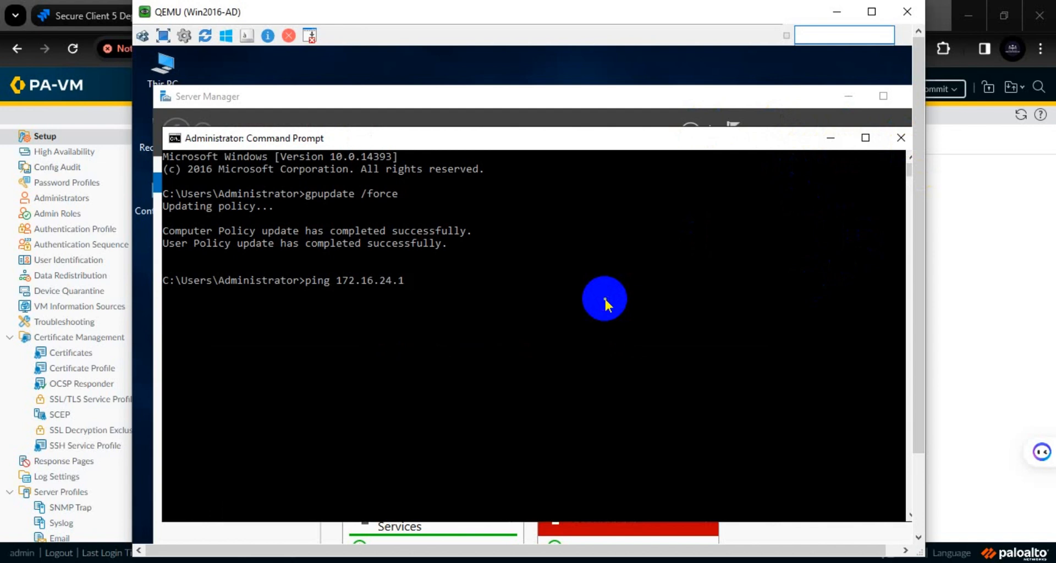
key("Return")
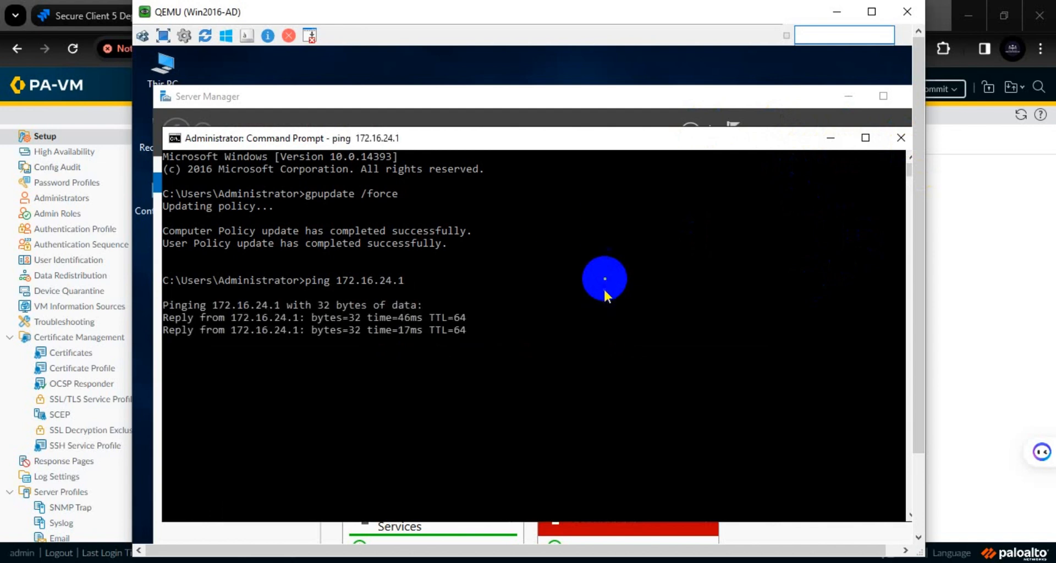
- Check the lab layout in the PNETLab topology and repeat the ping to 172.16.24.1 from the Win2016-AD server
left_click(836, 12)
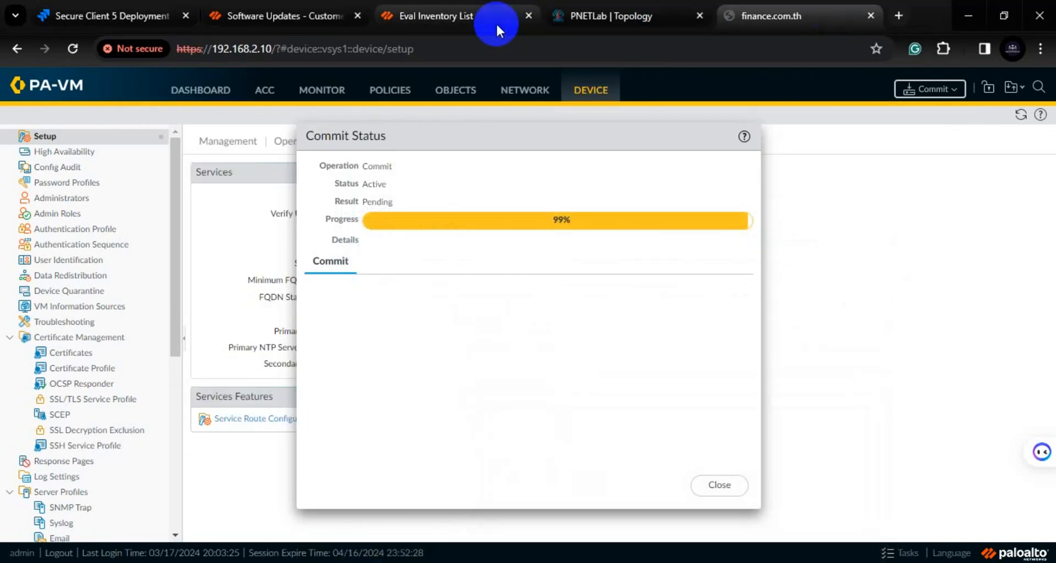
left_click(613, 15)
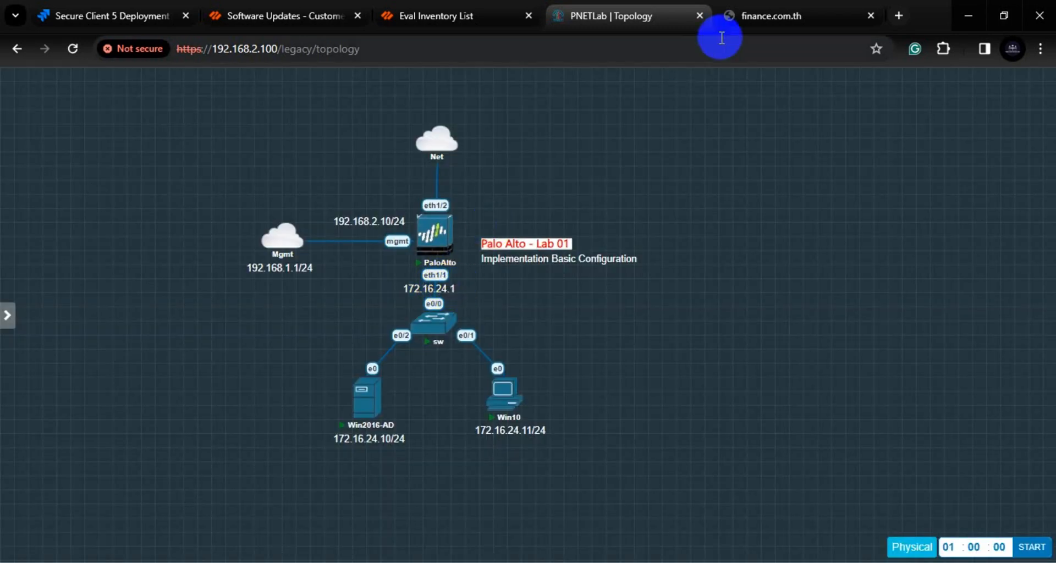
left_click(672, 511)
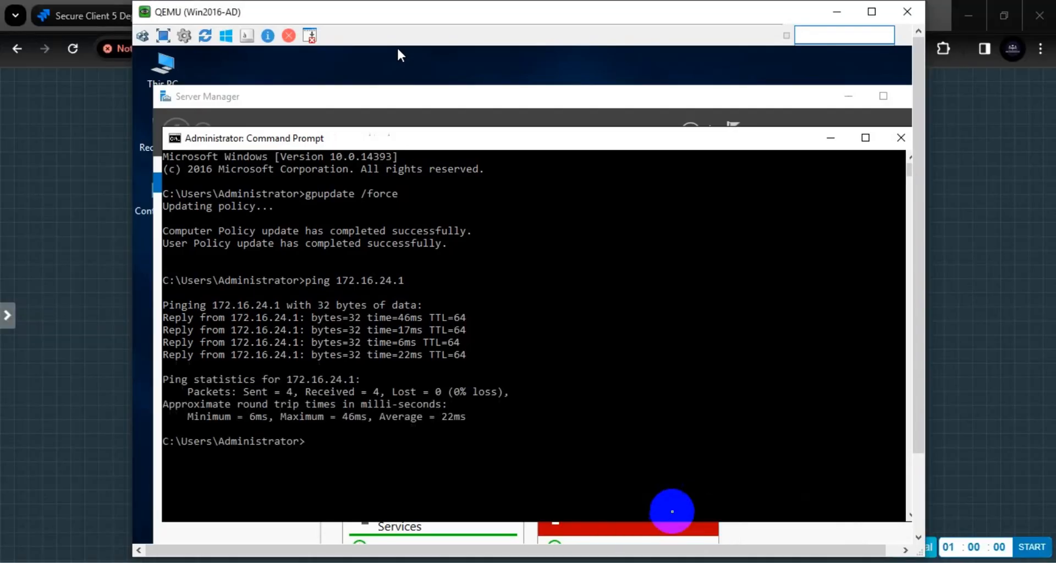
left_click(547, 352)
key("Up")
key("Return")
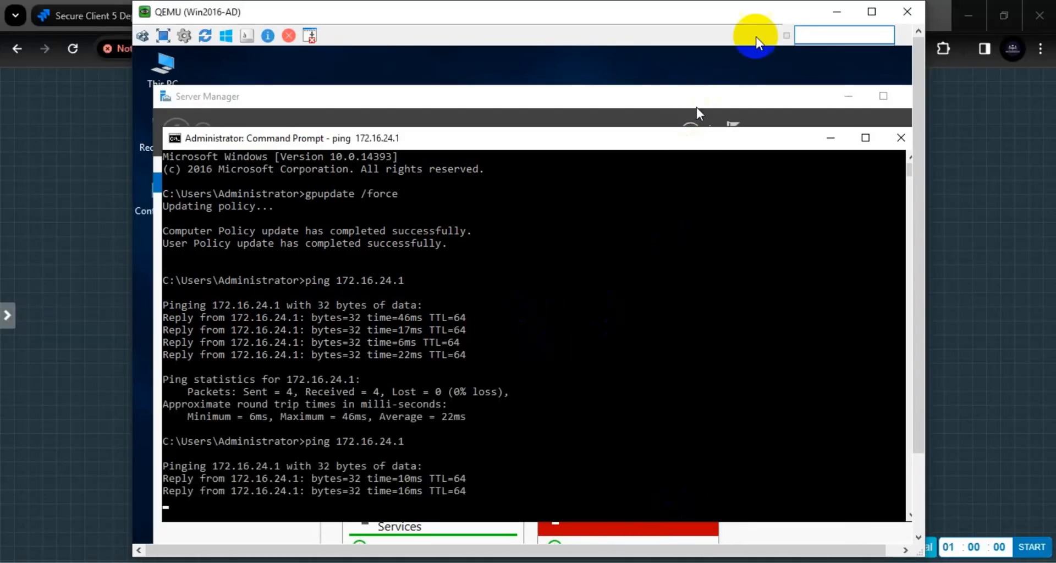
- Return to the Palo Alto firewall's web interface, close the commit status and stay in the device settings
left_click(837, 12)
left_click(766, 16)
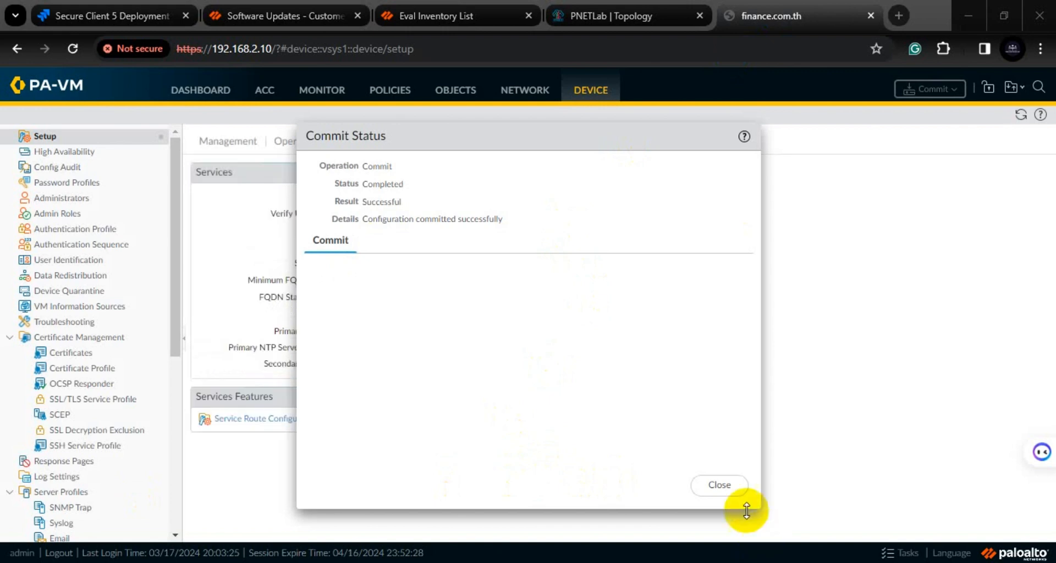
left_click(726, 485)
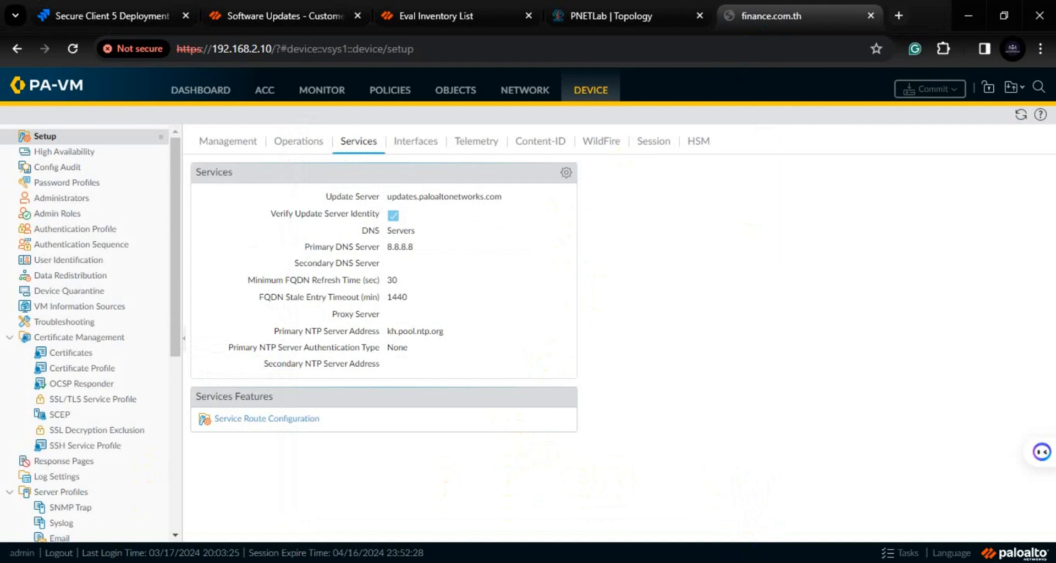
left_click(593, 94)
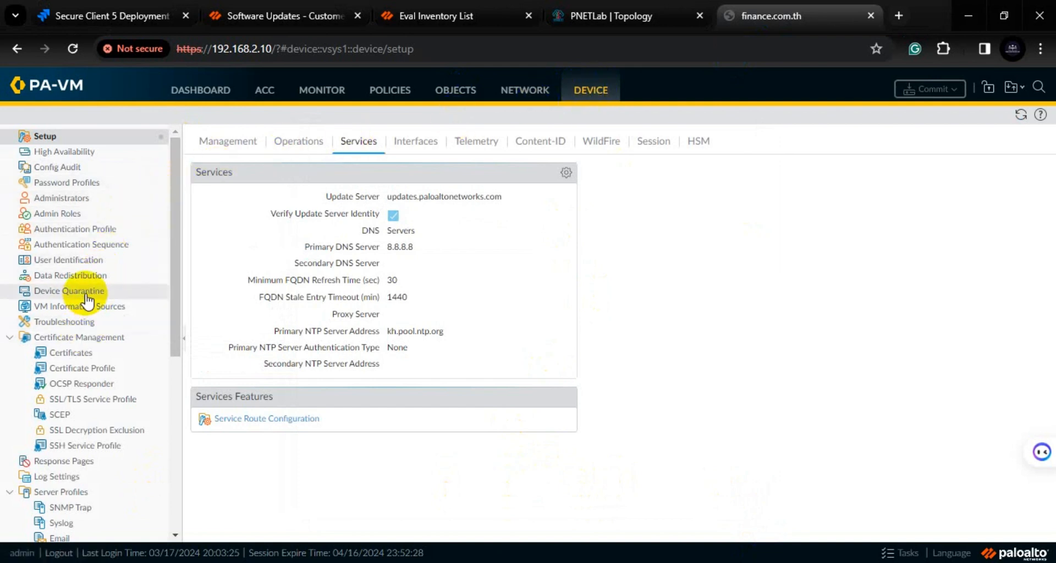
- Create a new LDAP server profile on the firewall and name it AD-Server-Profile
scroll(88, 385, "down", 2)
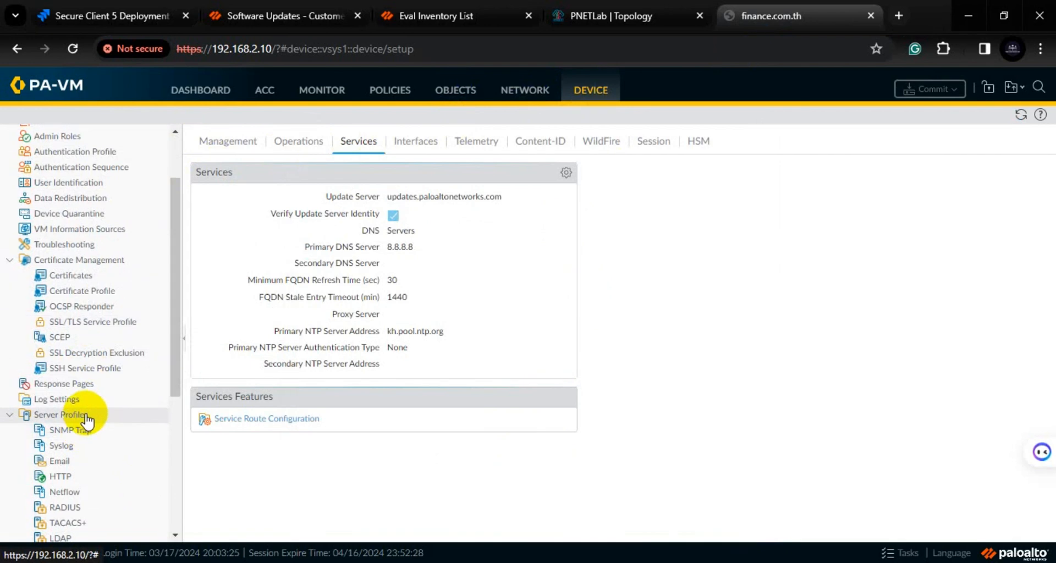
scroll(89, 405, "down", 3)
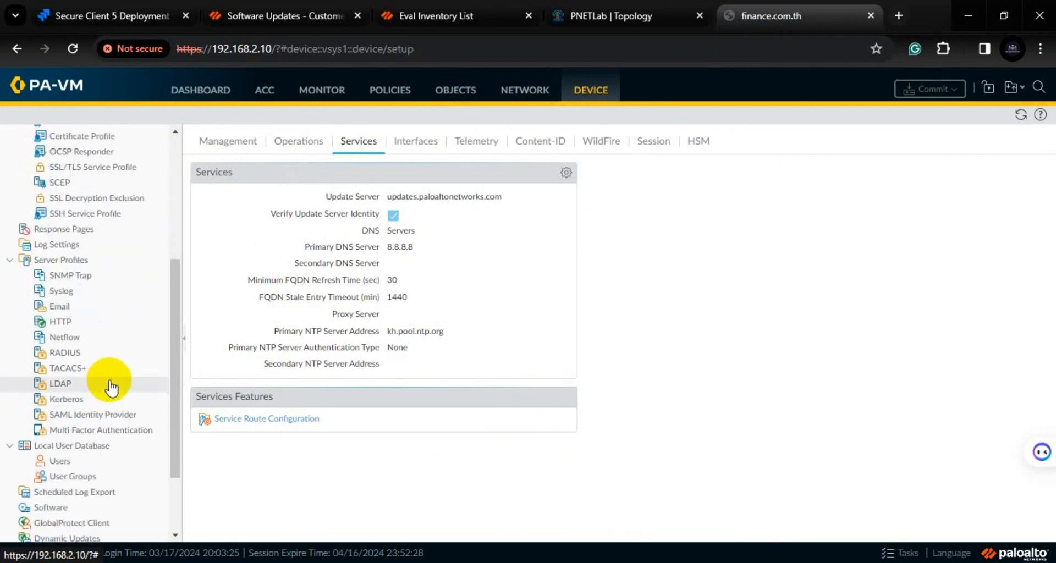
left_click(67, 387)
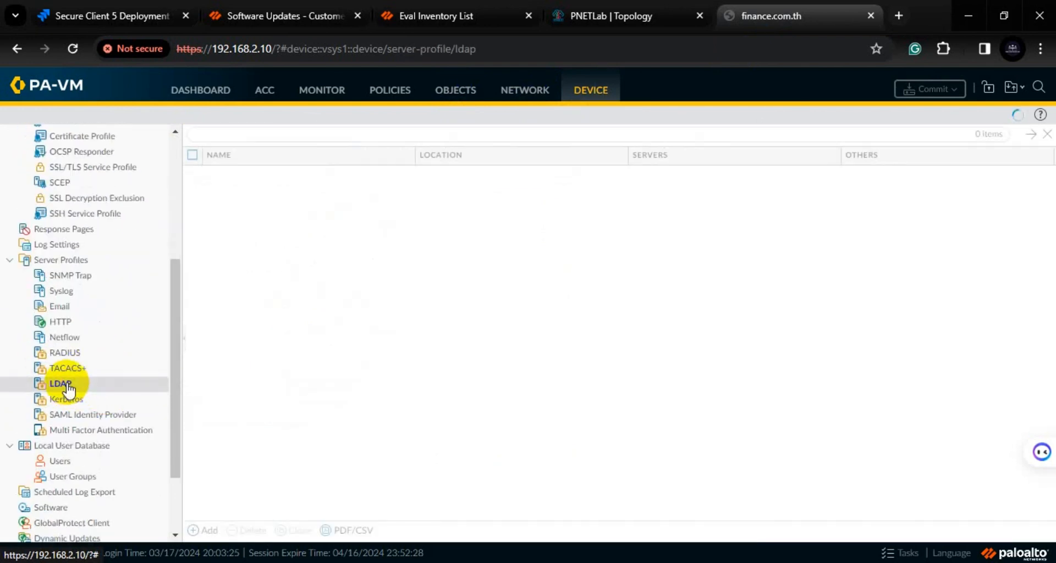
left_click(208, 531)
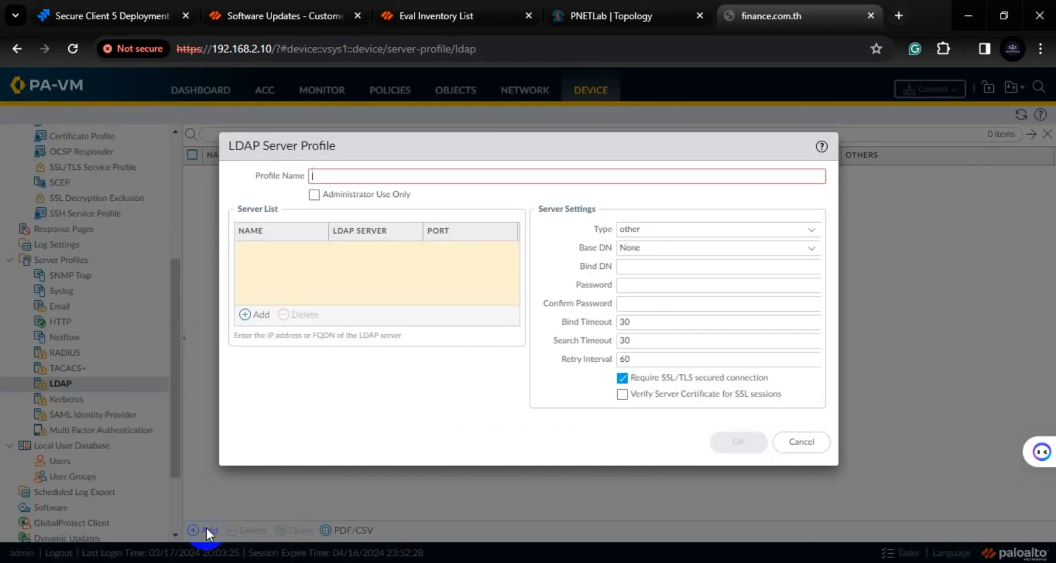
left_click(329, 174)
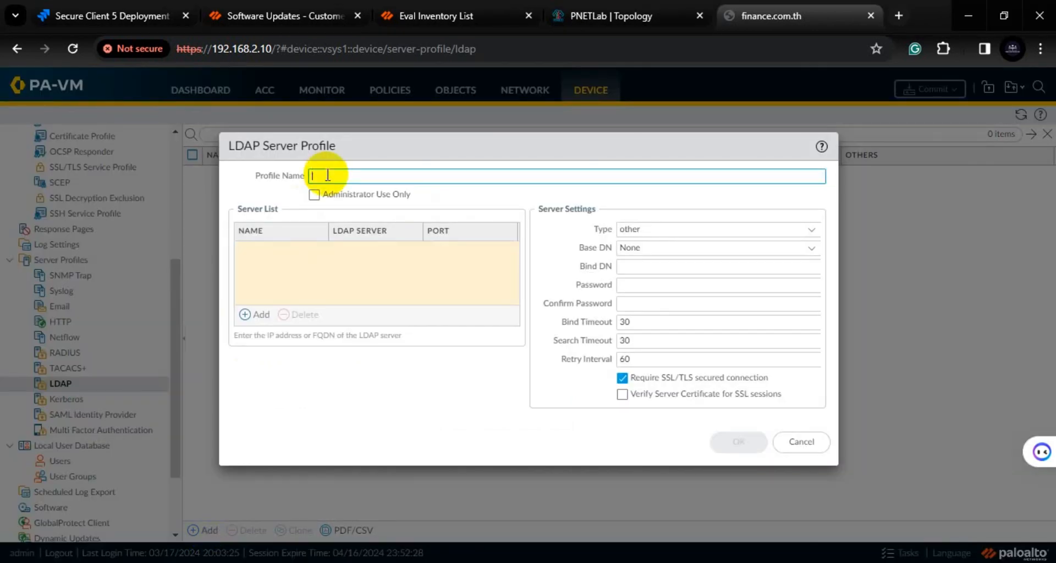
type("AD-Server-Profile")
- Add a server list entry named Ad-Server and check the Win2016-AD address in the PNETLab topology
left_click(256, 316)
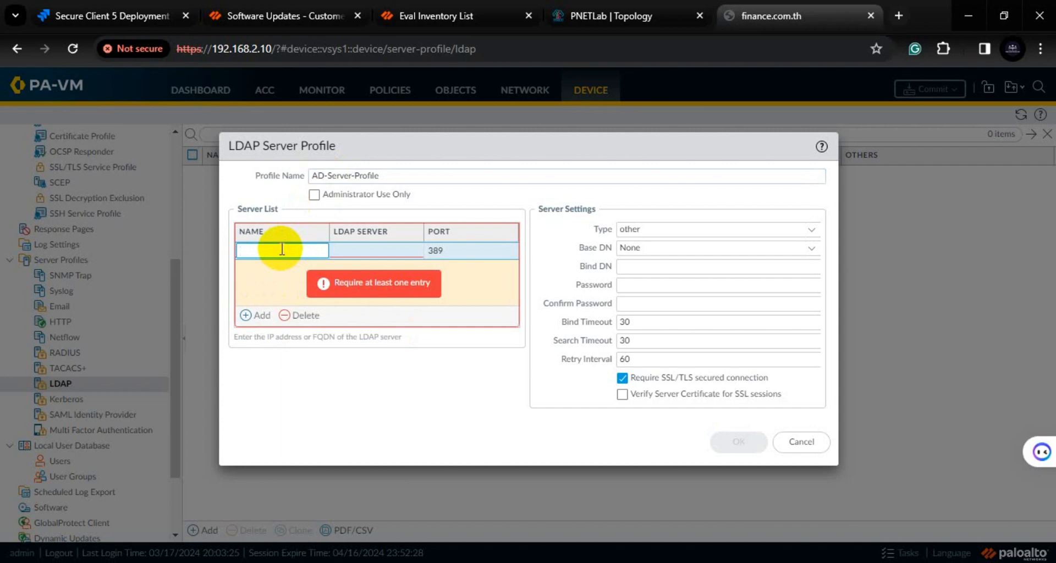
type("Ad")
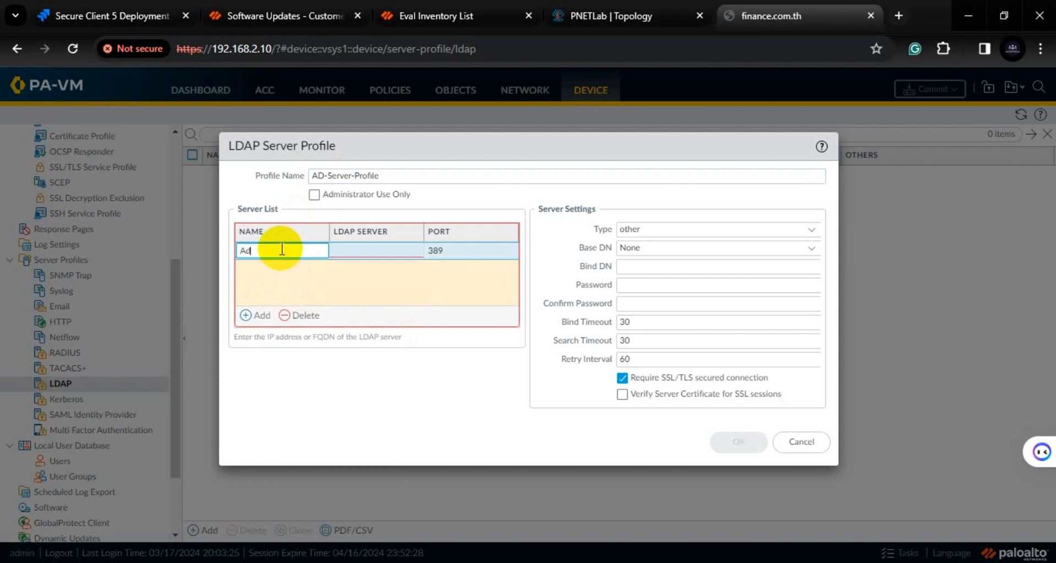
type("-Server")
left_click(346, 247)
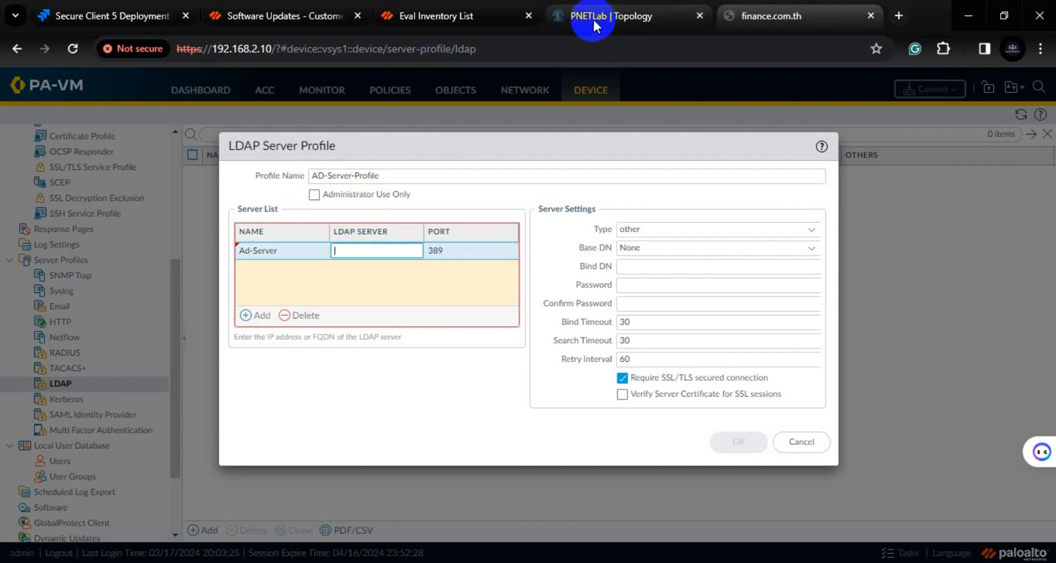
left_click(607, 12)
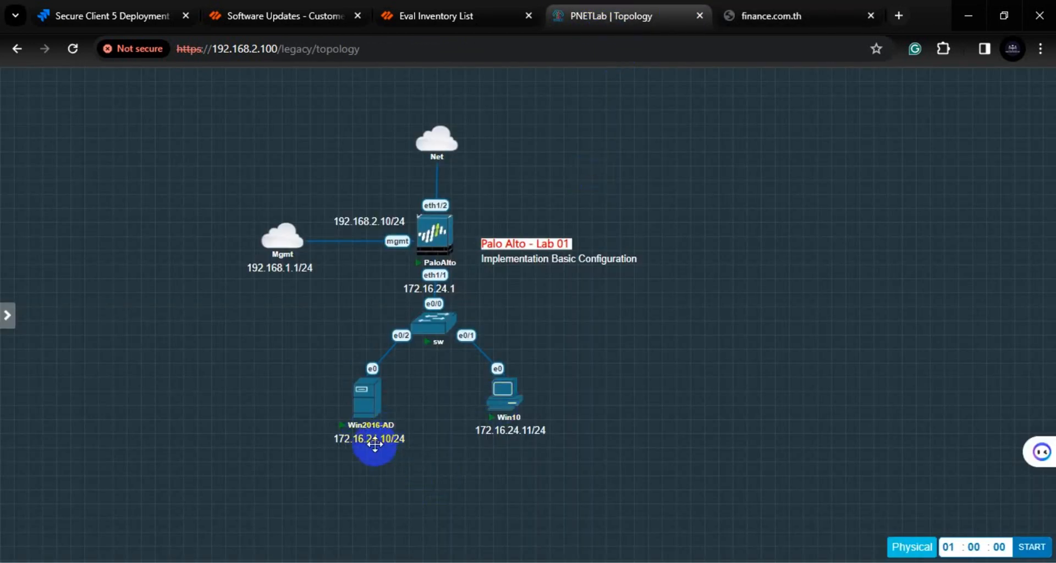
left_click(770, 15)
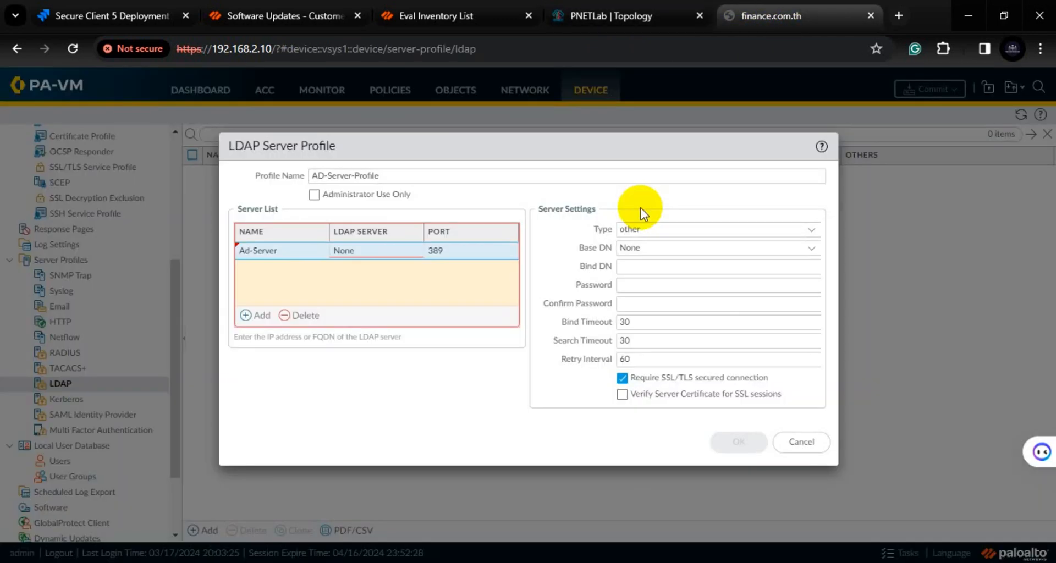
- Set the Ad-Server entry's LDAP server address to 172.16.24.10 and the profile's server type to active-directory
left_click(363, 252)
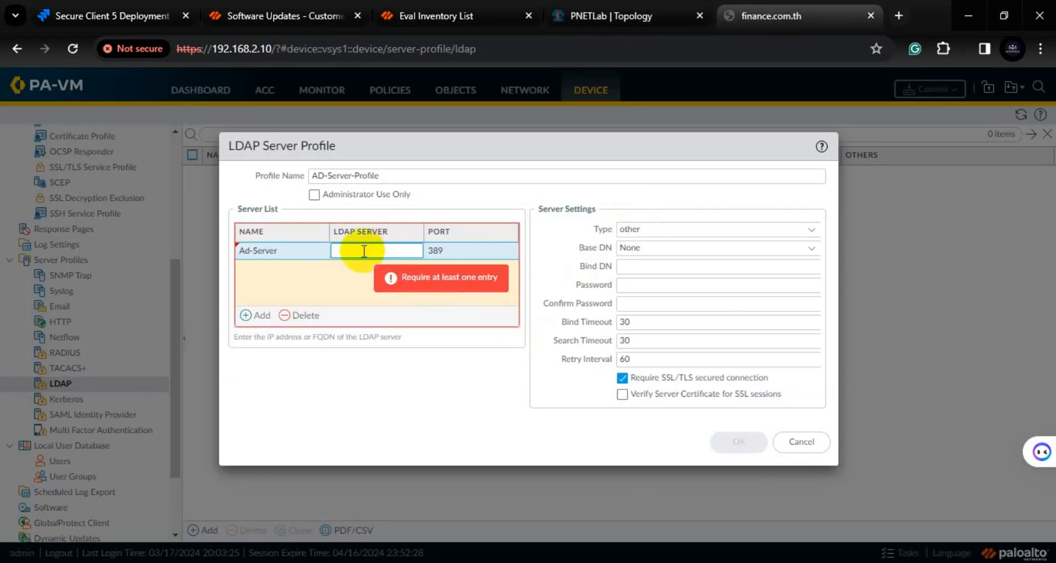
type("172.16.0")
type("4.10")
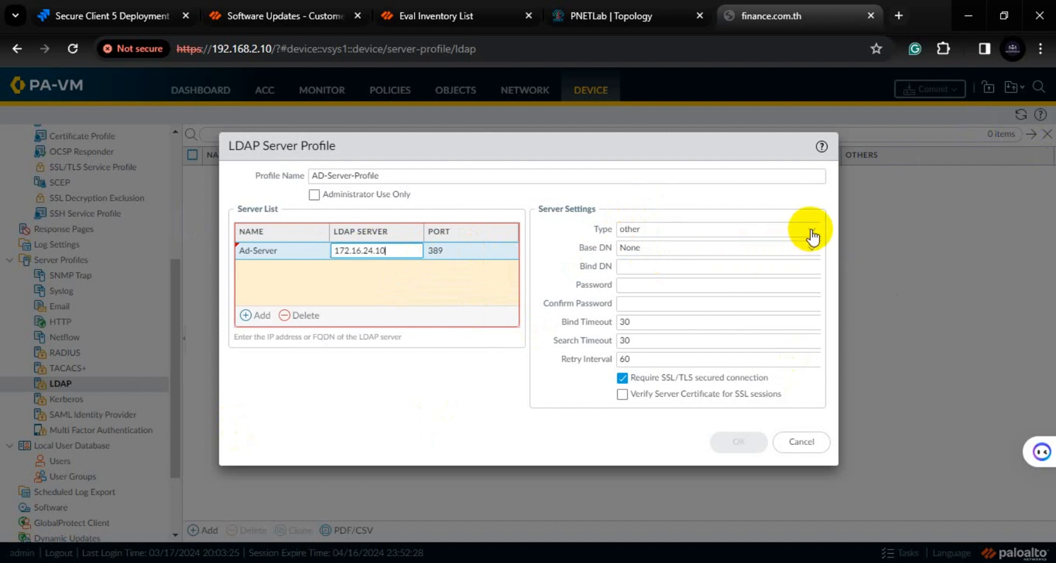
left_click(431, 393)
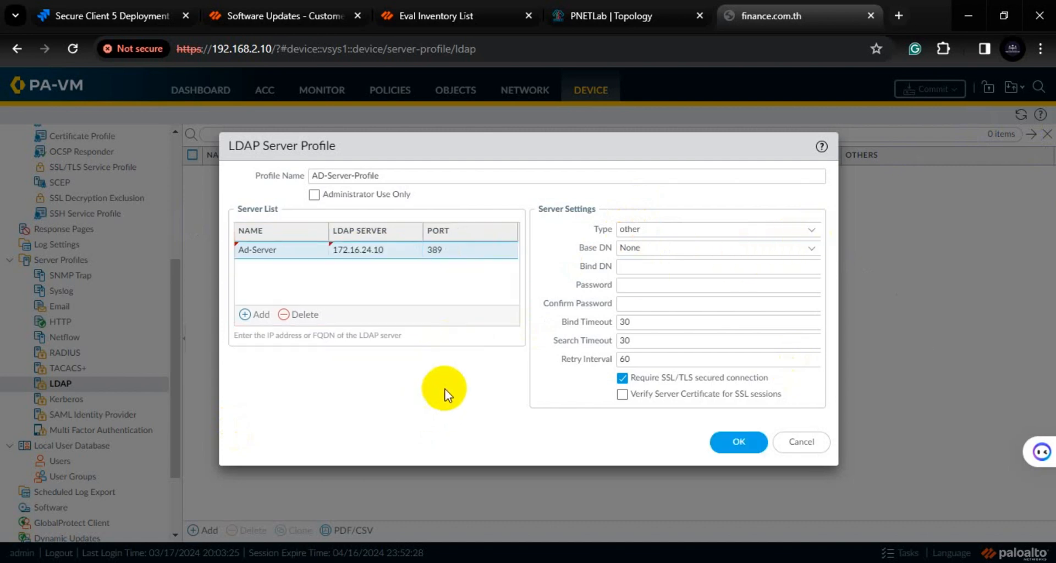
left_click(814, 230)
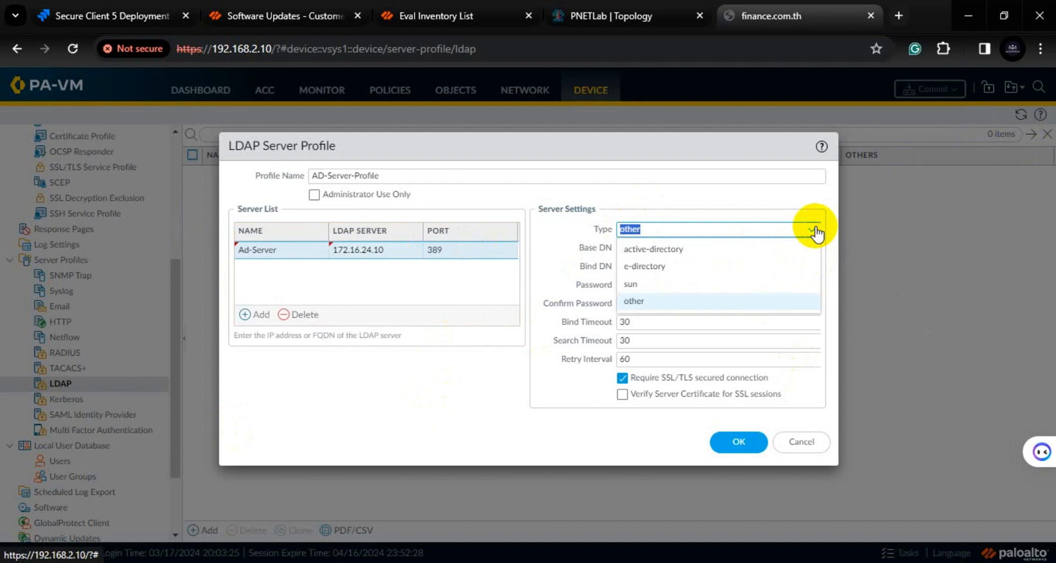
left_click(680, 247)
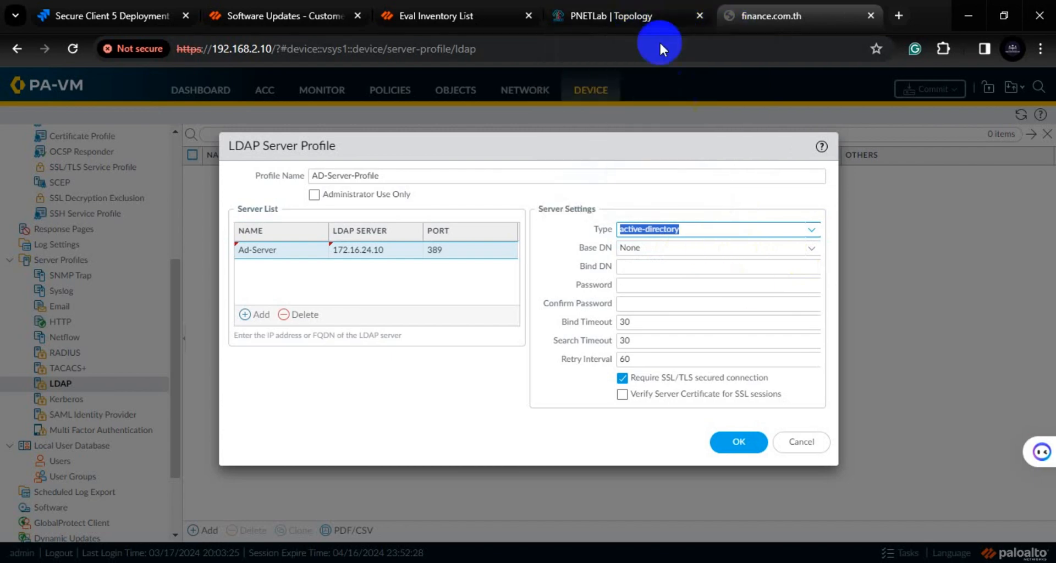
- Switch to the Win2016-AD virtual machine and check the domain name in Active Directory Users and Computers, then return to the firewall
mouse_move(726, 561)
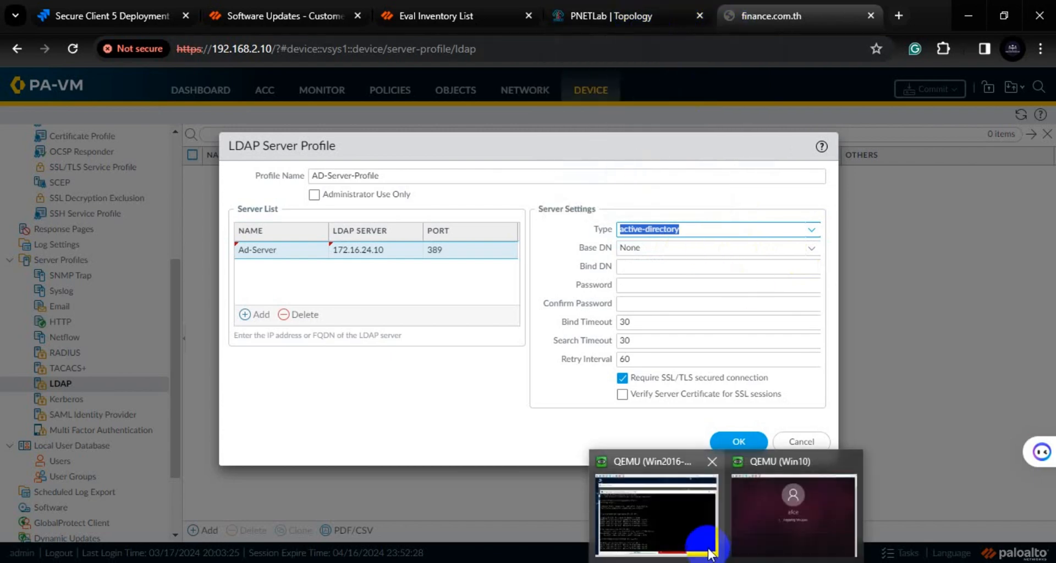
left_click(698, 536)
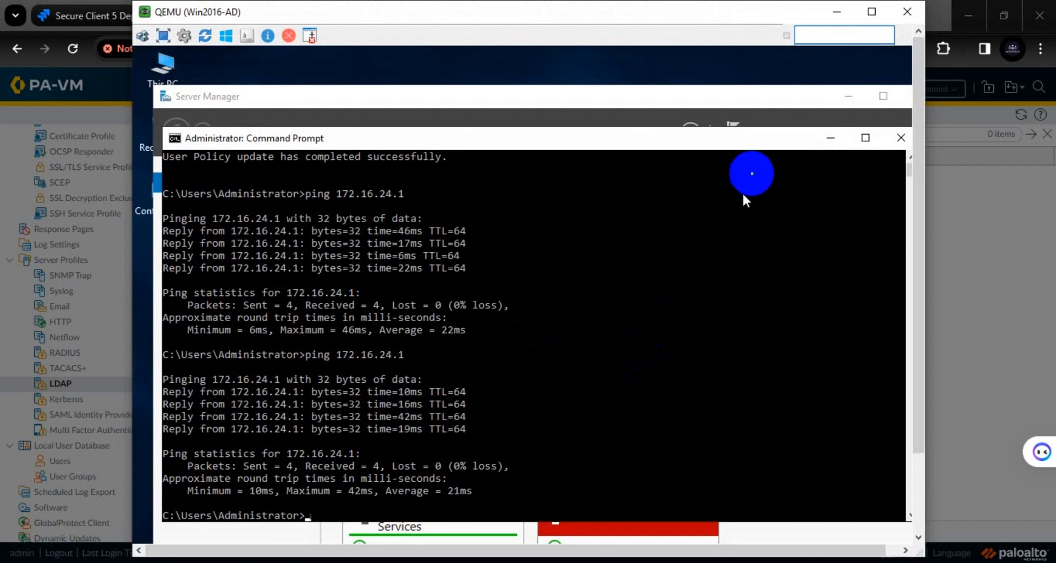
left_click(892, 141)
left_click(827, 141)
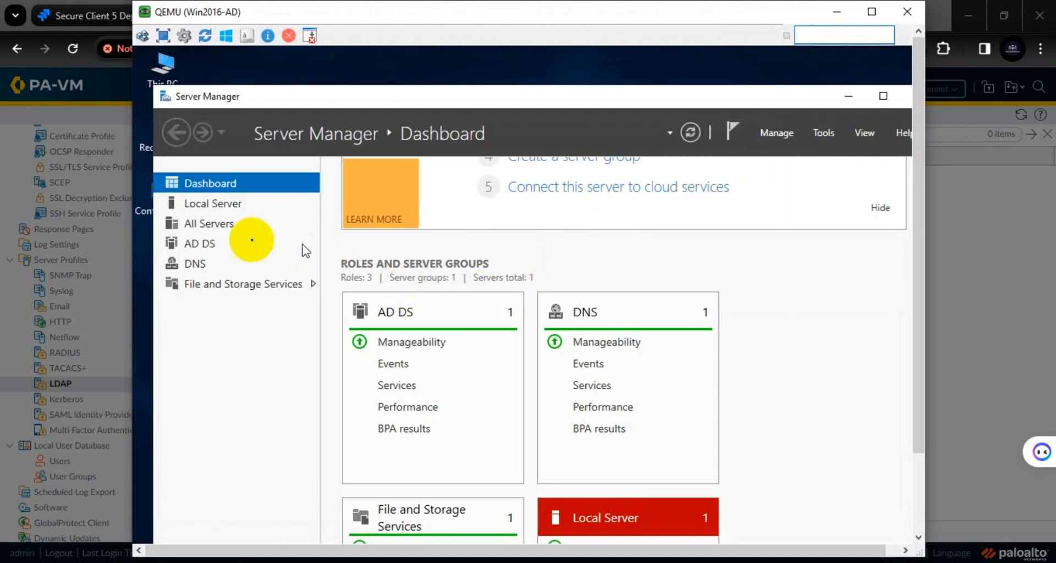
left_click(821, 135)
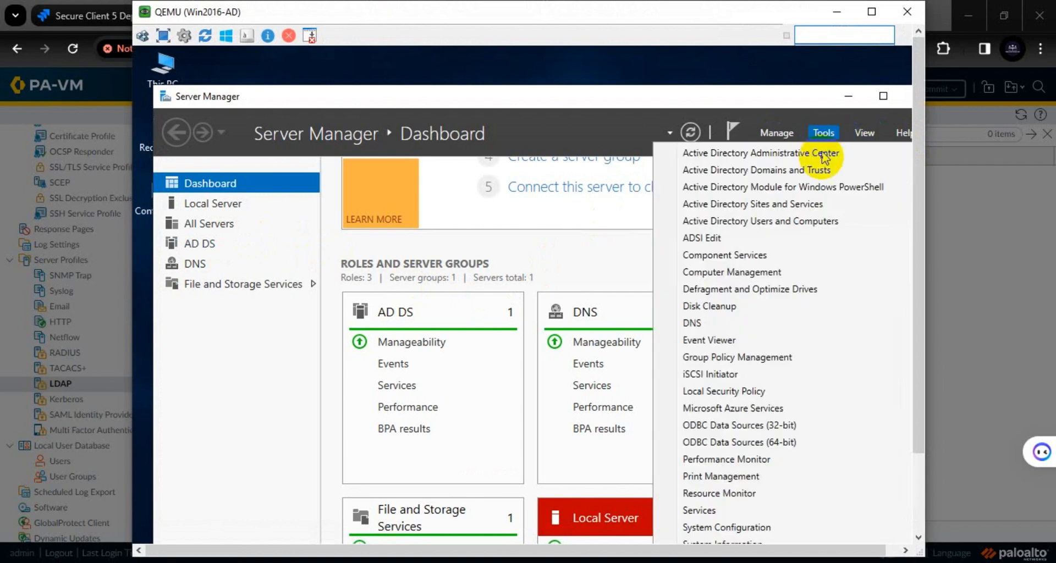
left_click(790, 223)
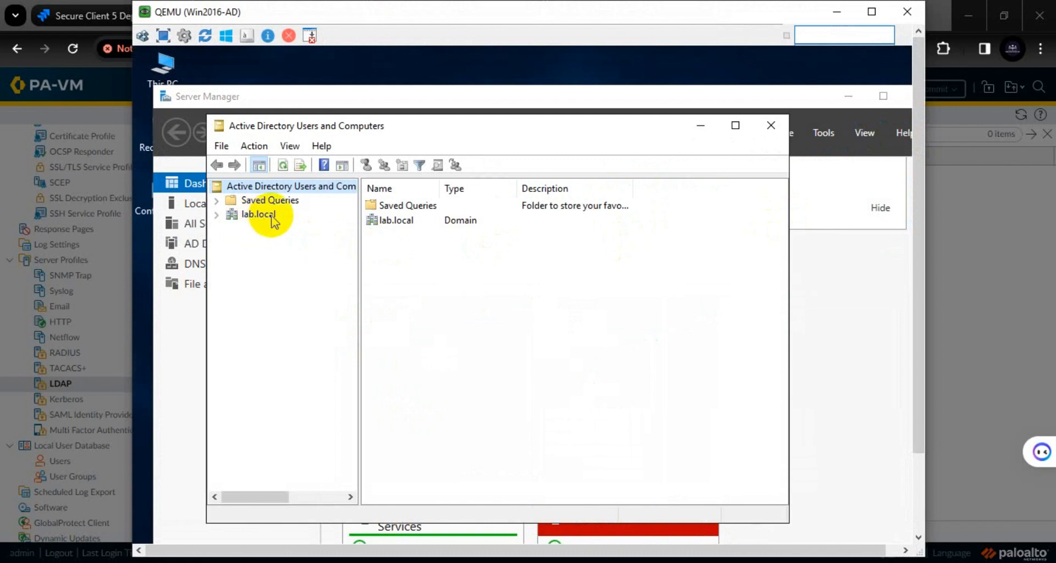
left_click(838, 12)
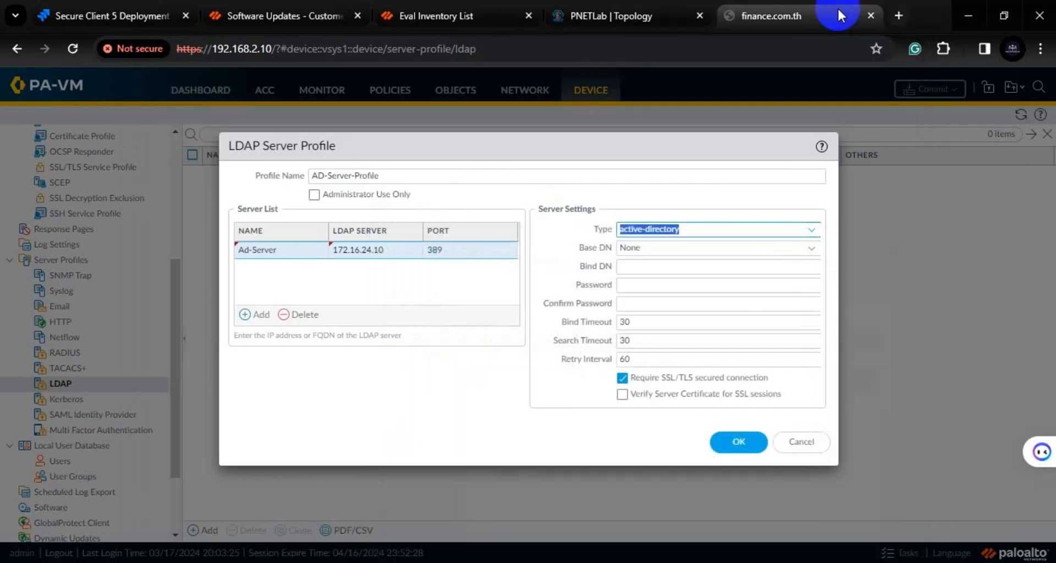
- Set the LDAP server profile's Base DN to DC=lab, DC=local
left_click(650, 250)
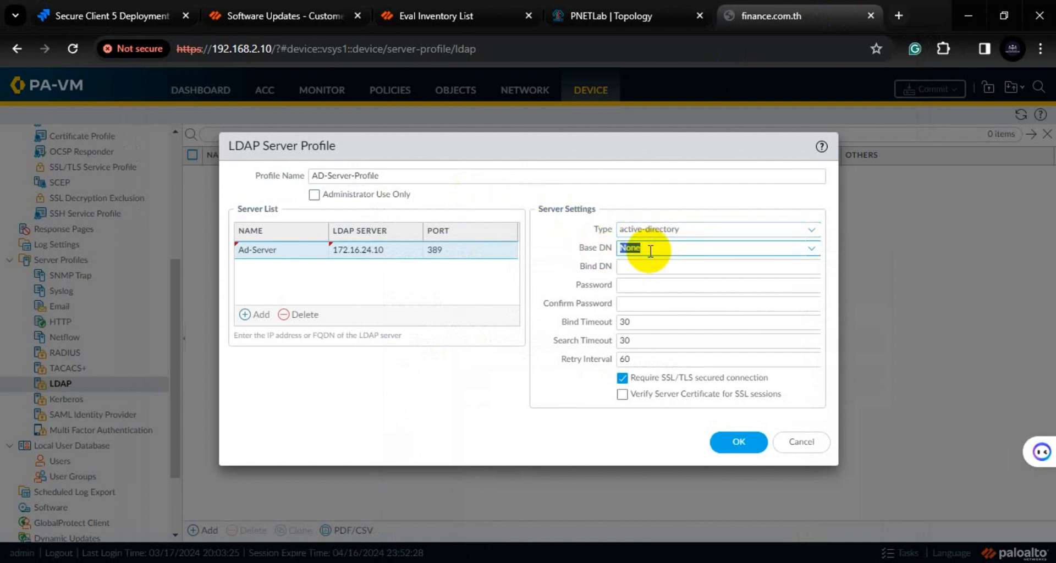
type("DC=")
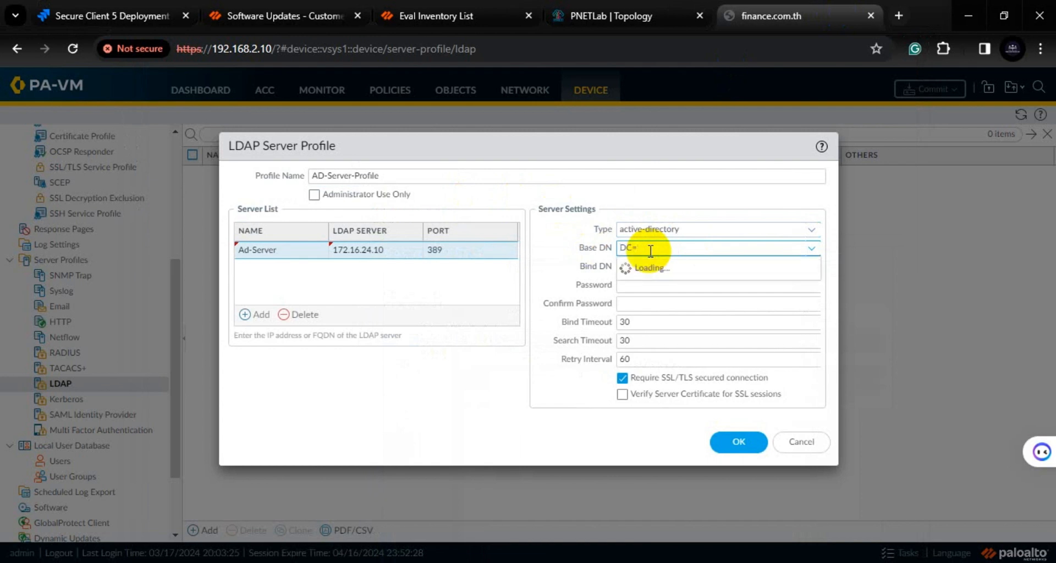
type("lab,DC=local")
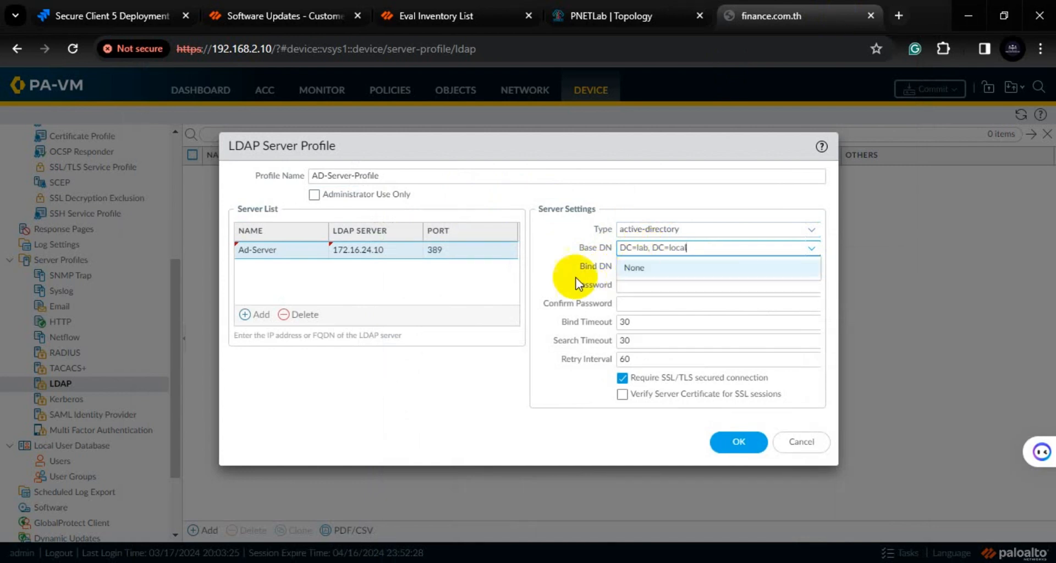
left_click(566, 430)
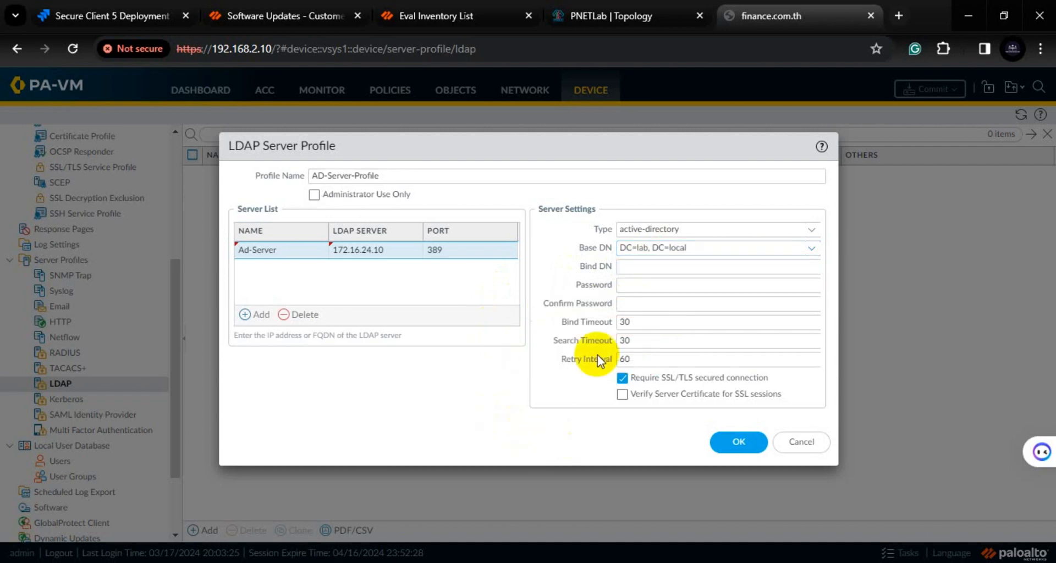
- Switch to the Win2016-AD virtual machine and look through the Users container of lab.local for the Bind DN account
left_click(641, 269)
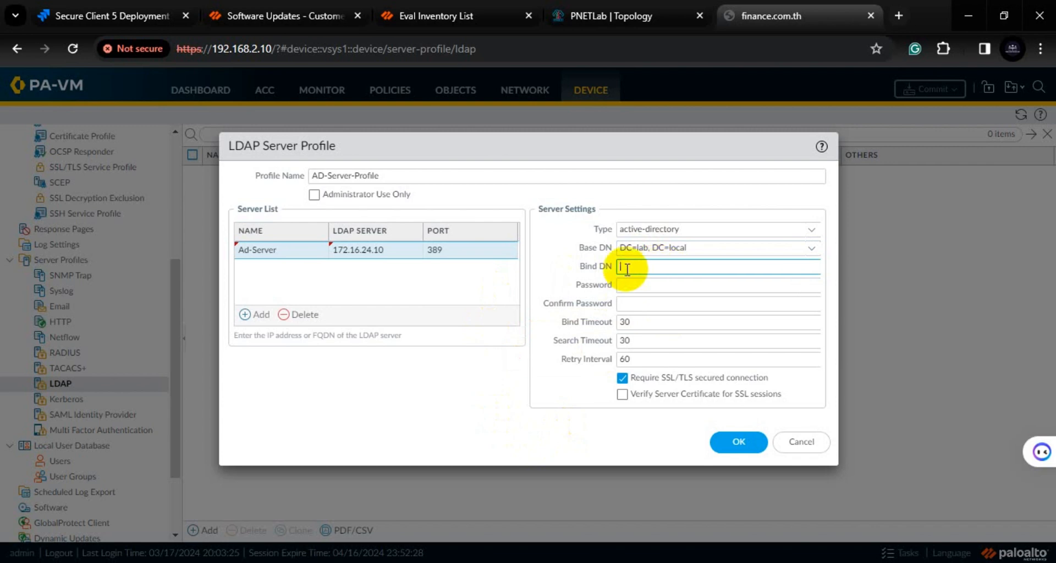
mouse_move(726, 562)
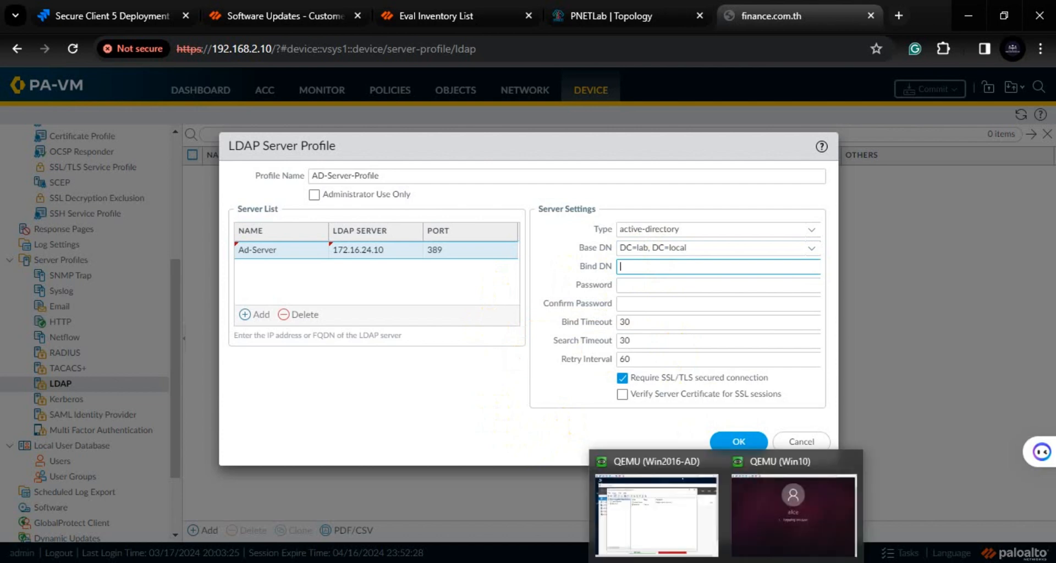
left_click(668, 530)
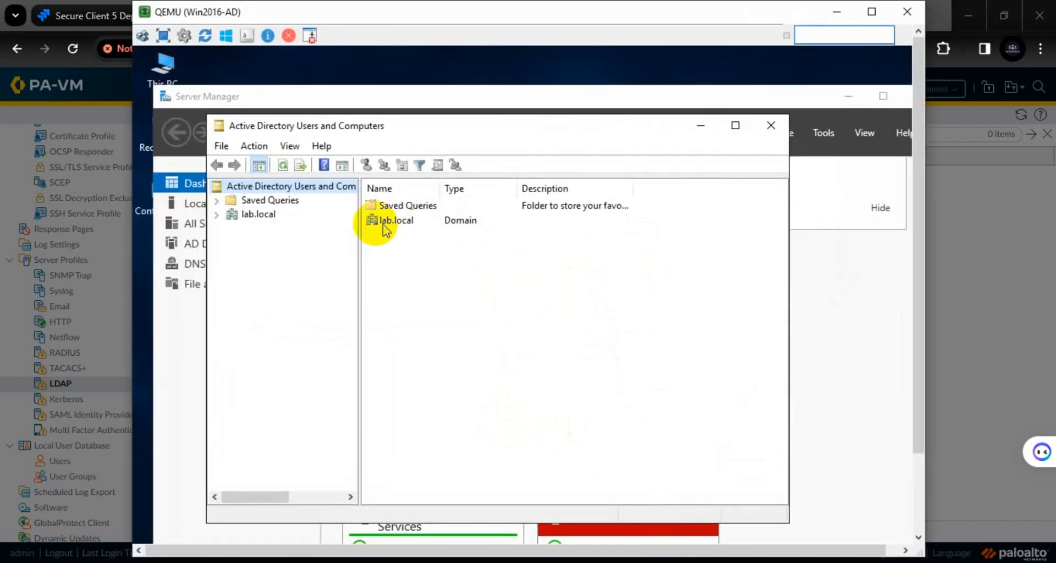
left_click(218, 215)
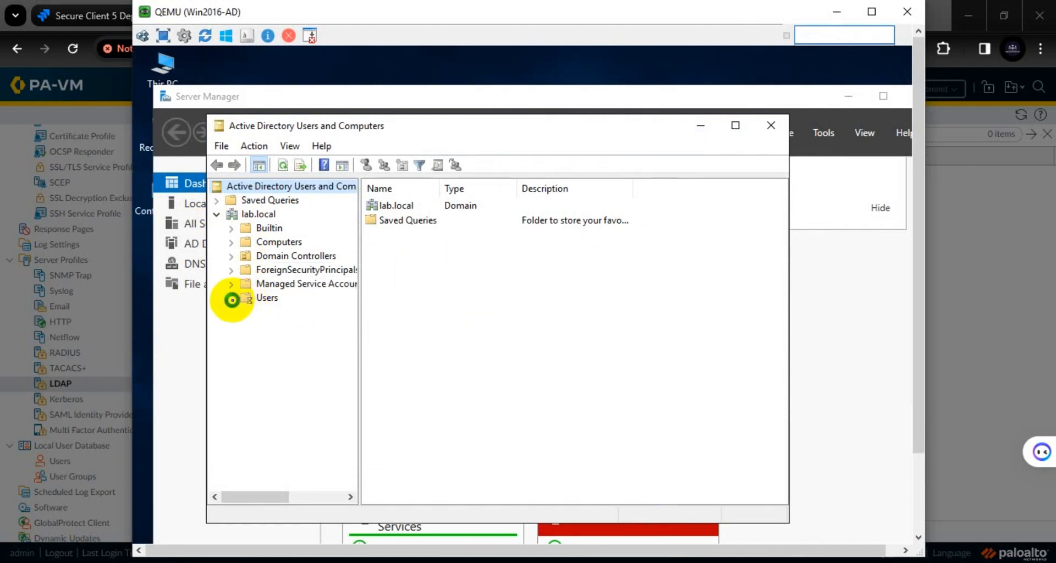
left_click(270, 302)
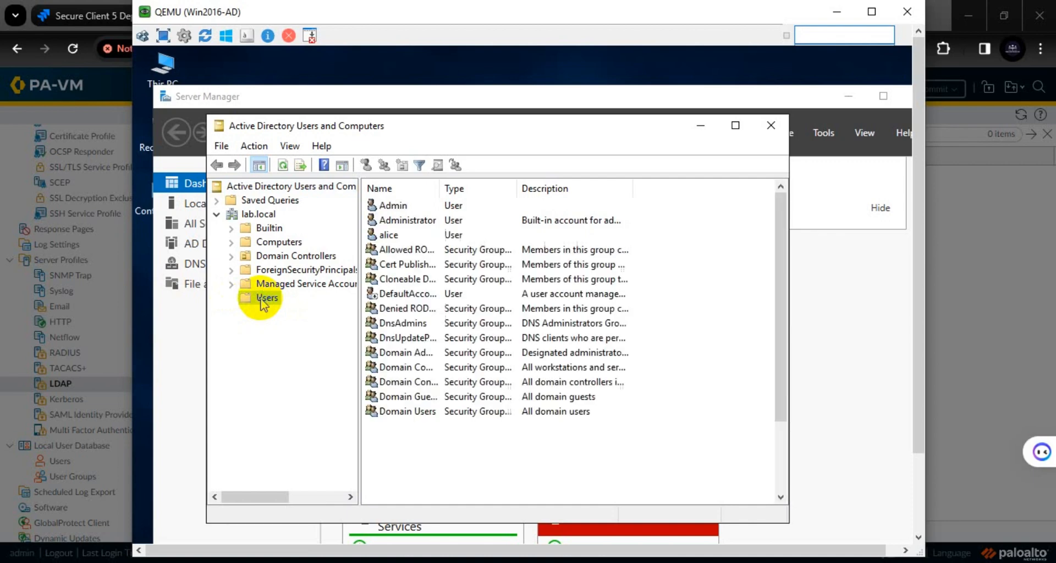
scroll(467, 347, "down", 2)
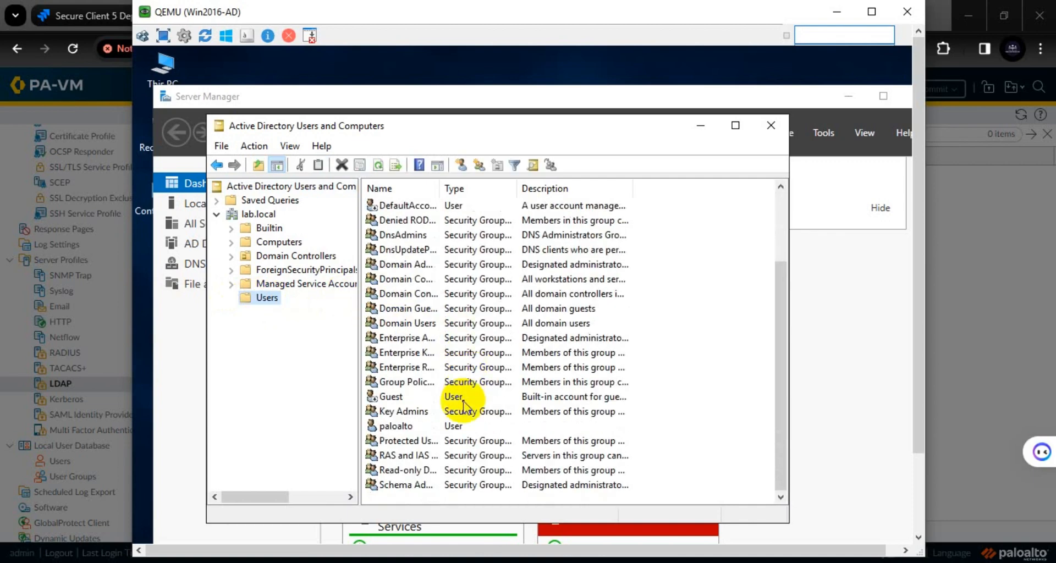
- Open the paloalto user's properties and review its group memberships
left_click(408, 428)
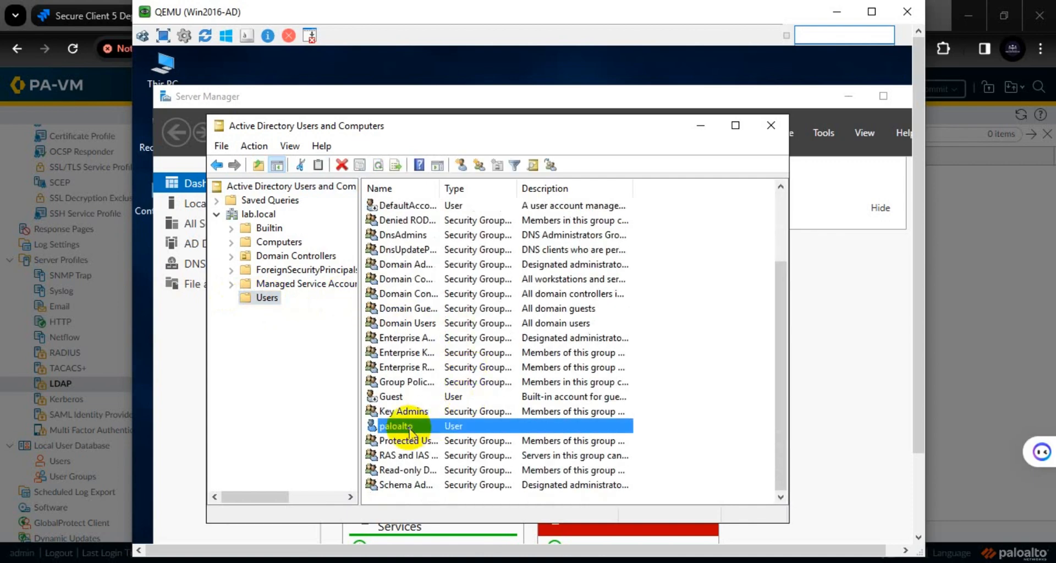
right_click(409, 433)
left_click(451, 396)
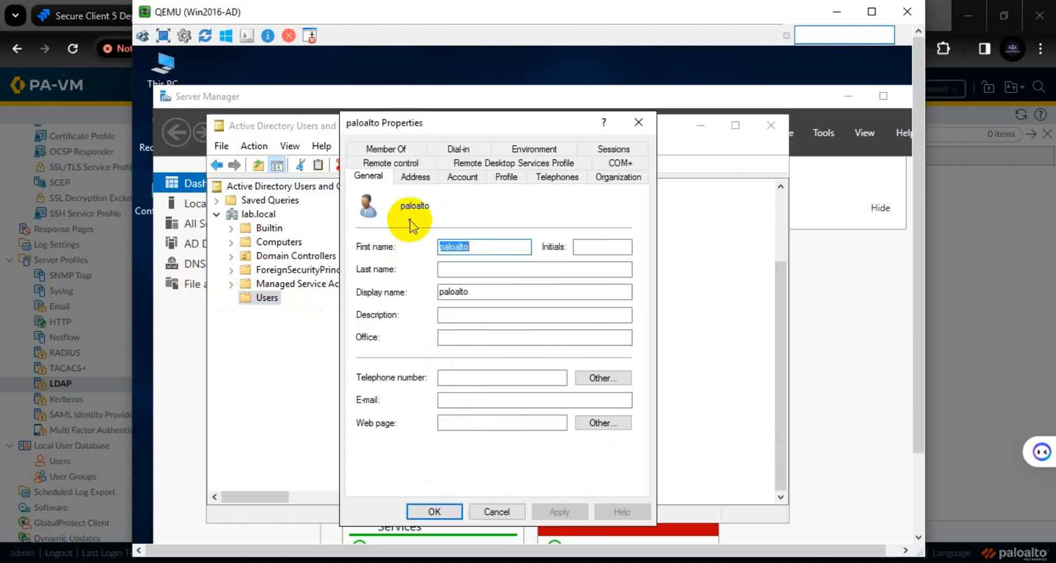
left_click(385, 149)
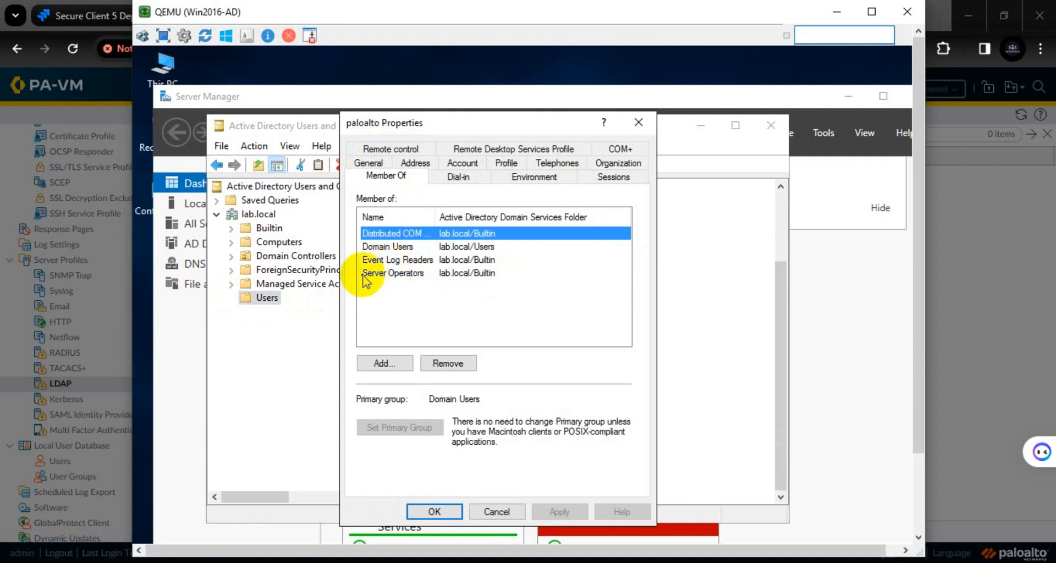
left_click(389, 273)
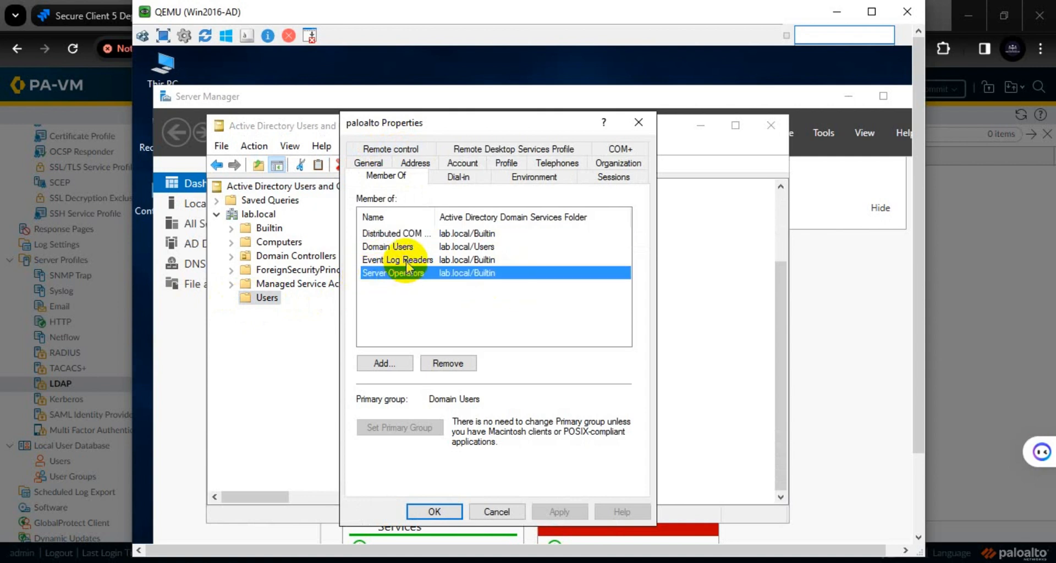
- Check the paloalto user's Event Log Readers and Distributed COM group memberships, then close its properties and return to the firewall
left_click(406, 262)
left_click(401, 235)
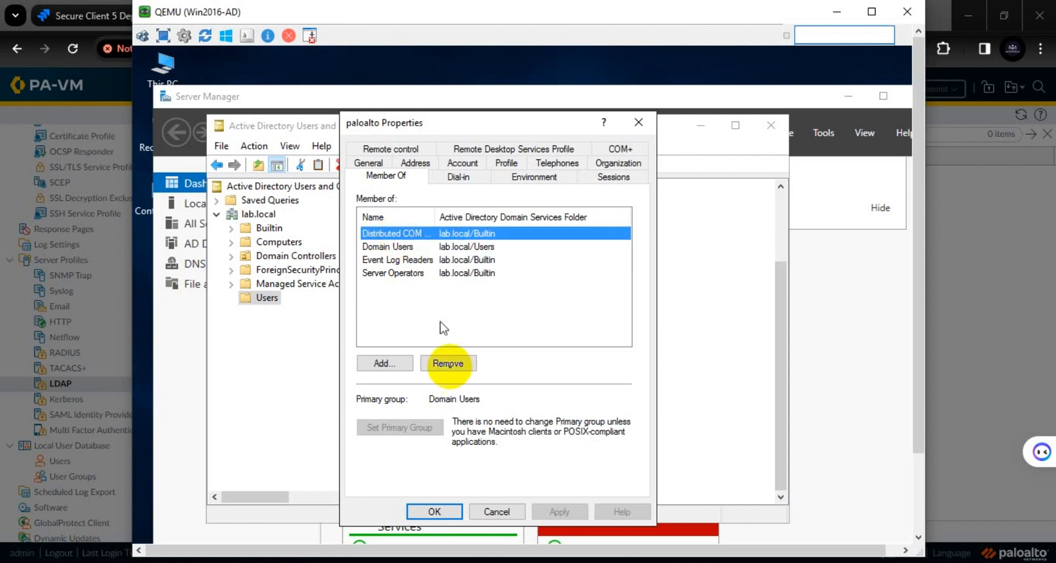
left_click(485, 517)
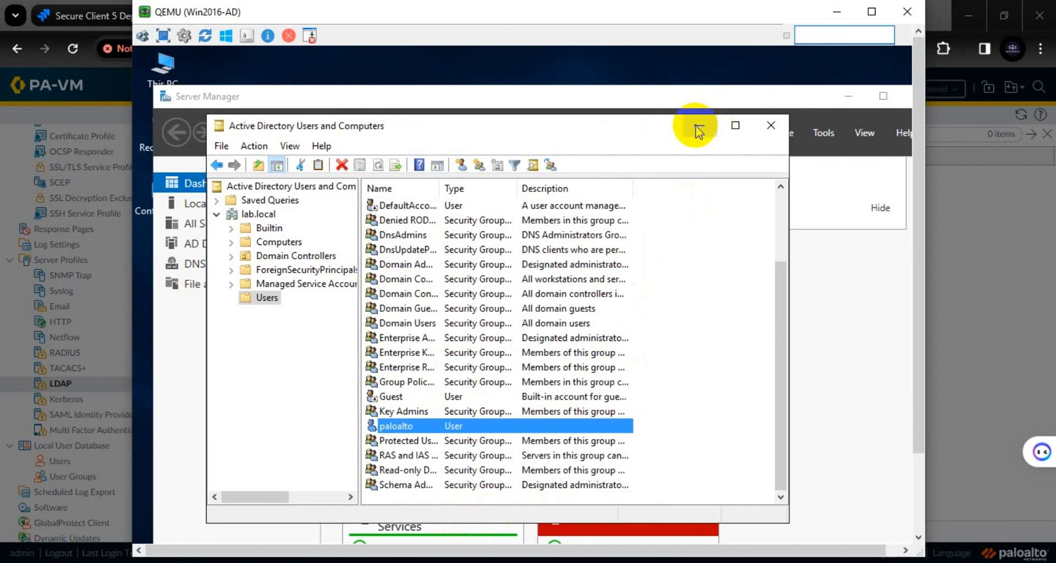
left_click(836, 13)
- Save the LDAP server profile with Bind DN paloalto, the account password entered and confirmed, and the SSL/TLS secured connection requirement turned off
left_click(635, 267)
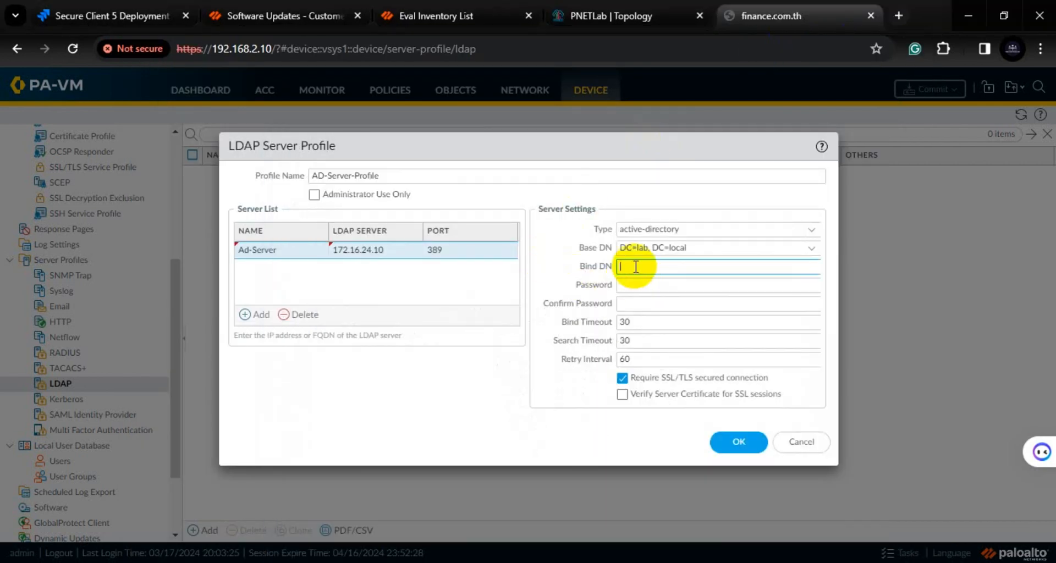
type("paloalto")
left_click(635, 286)
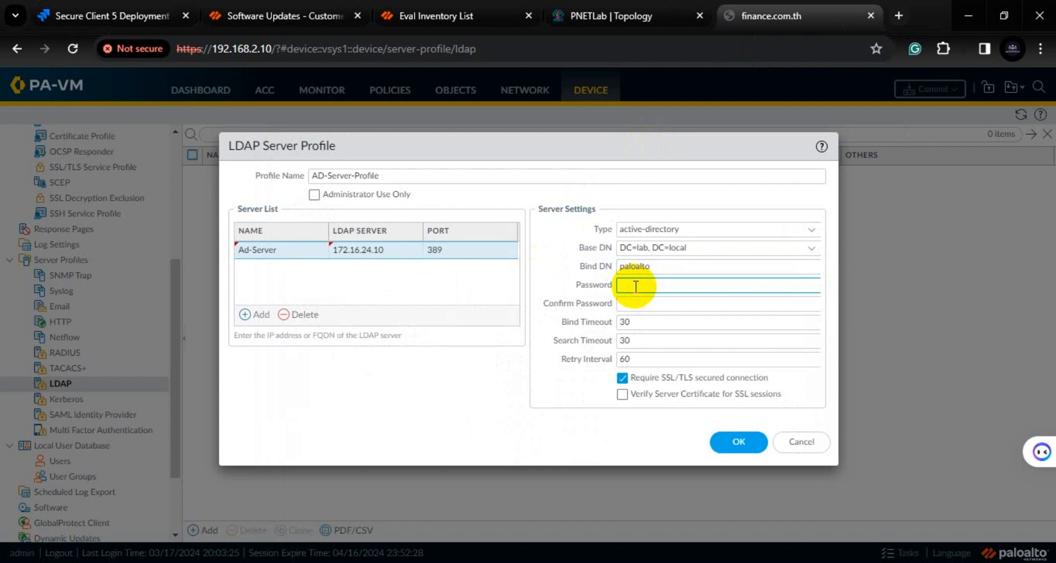
type("****")
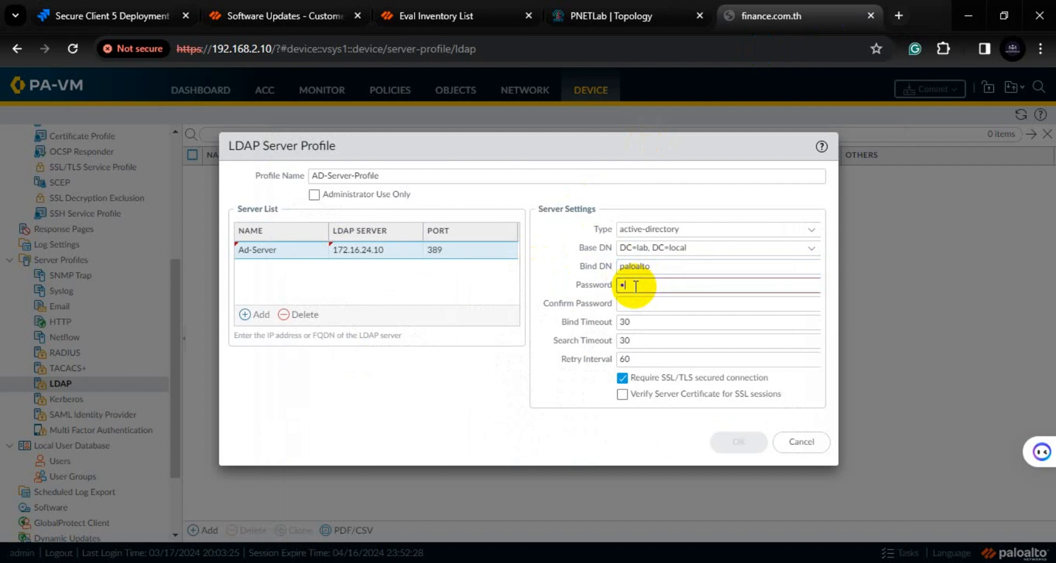
type("****")
key("Tab")
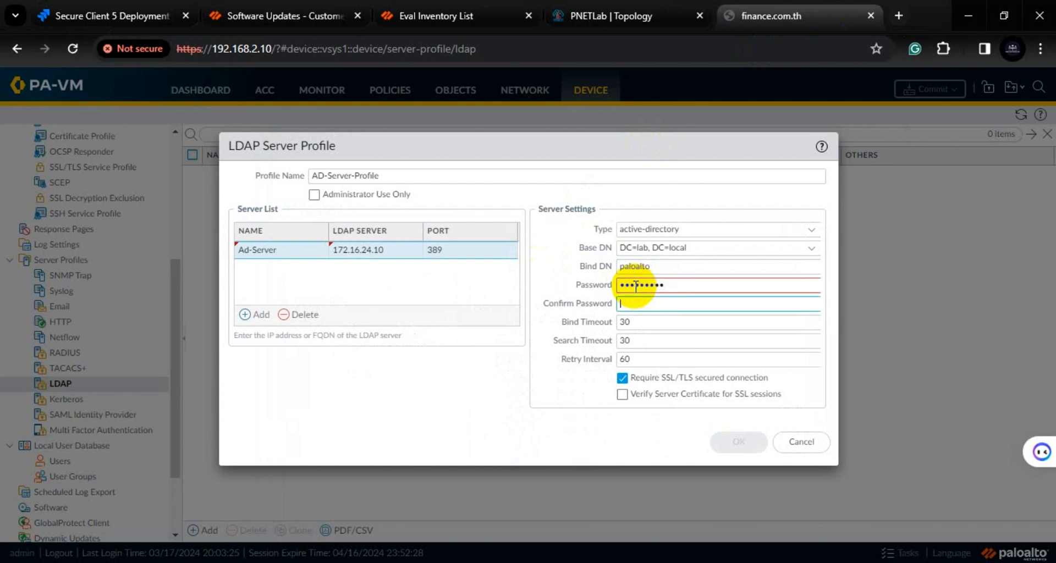
type("•••••••••")
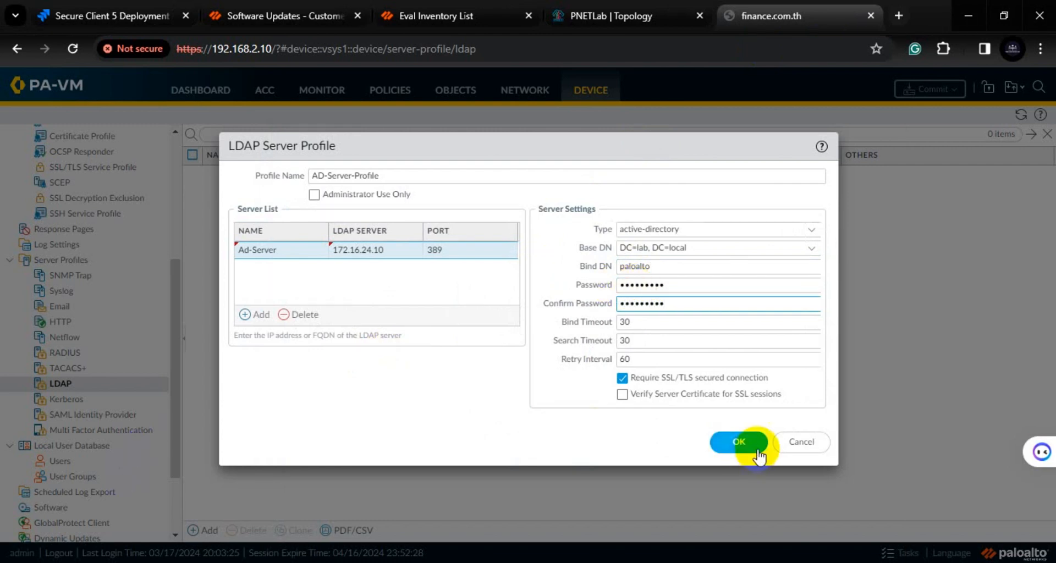
left_click(621, 379)
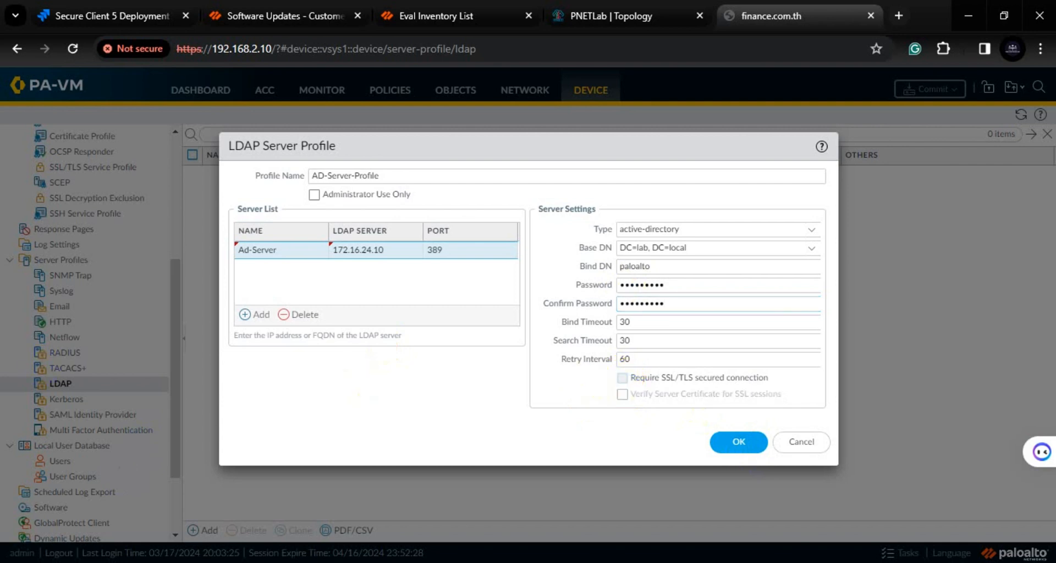
left_click(742, 443)
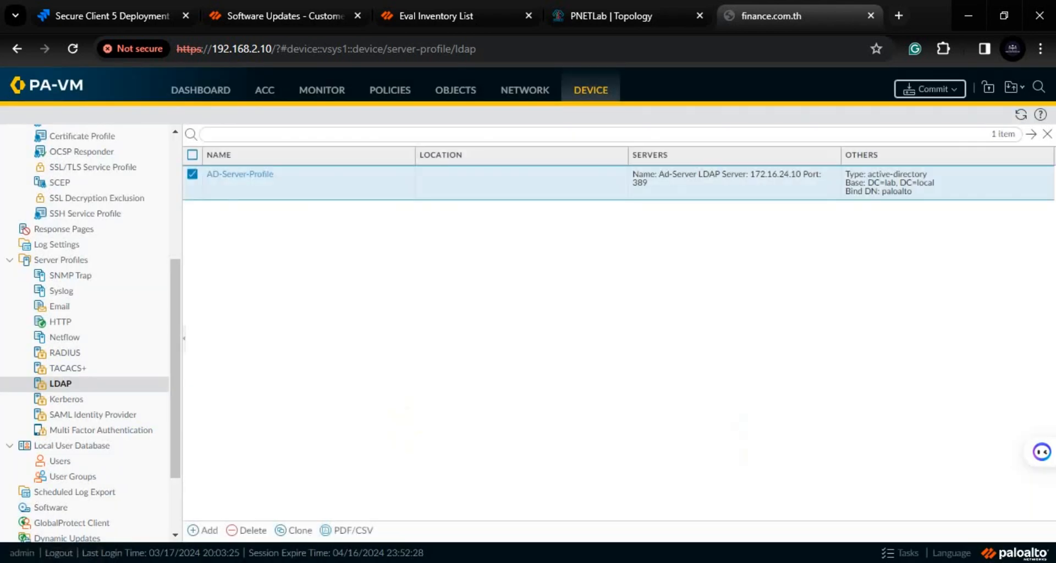
- Start a new authentication profile on the firewall and name it LDAP-Auth-Profile
scroll(88, 330, "up", 2)
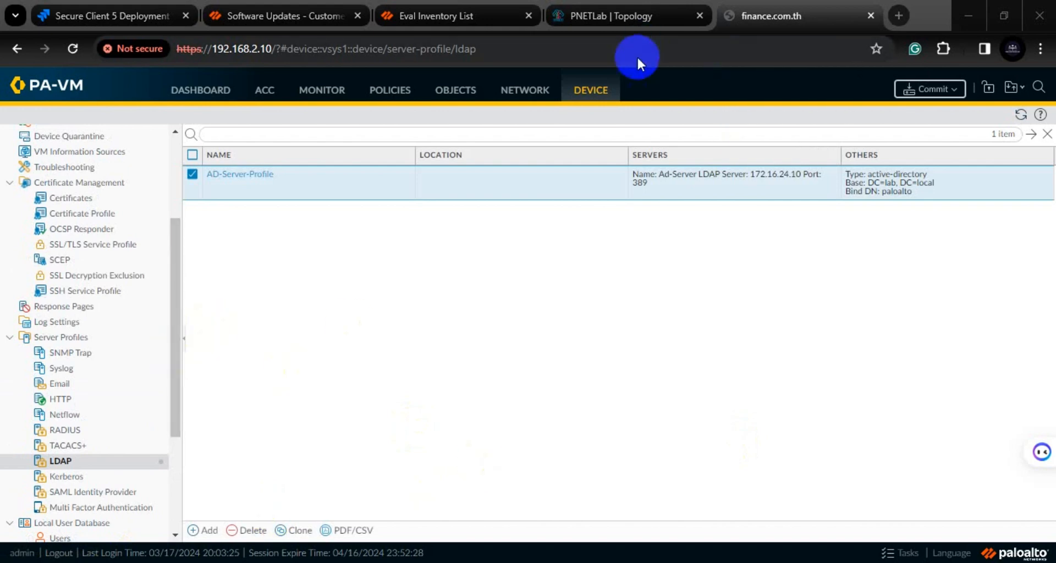
left_click_drag(174, 355, 186, 308)
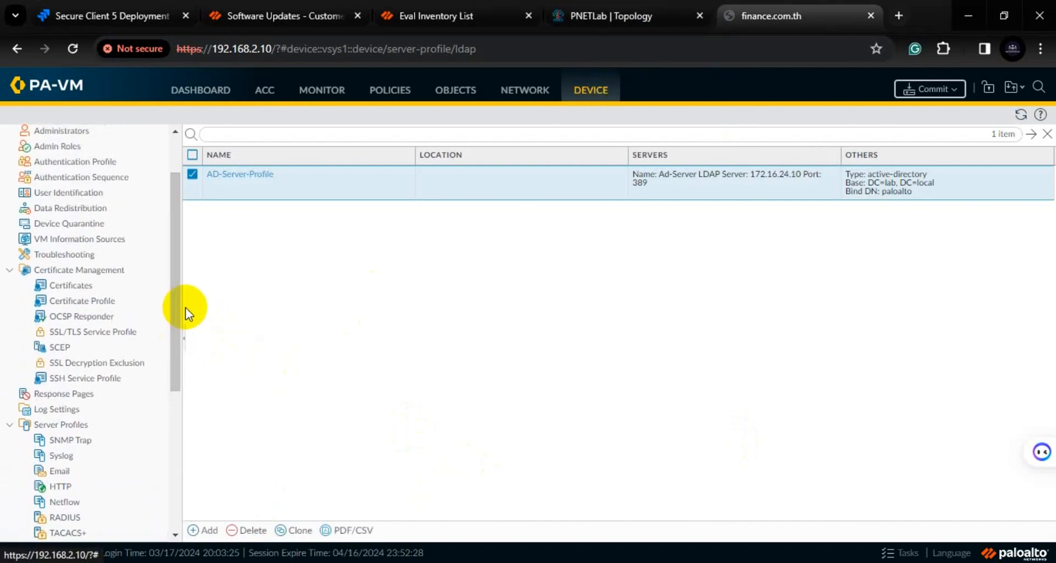
left_click(88, 170)
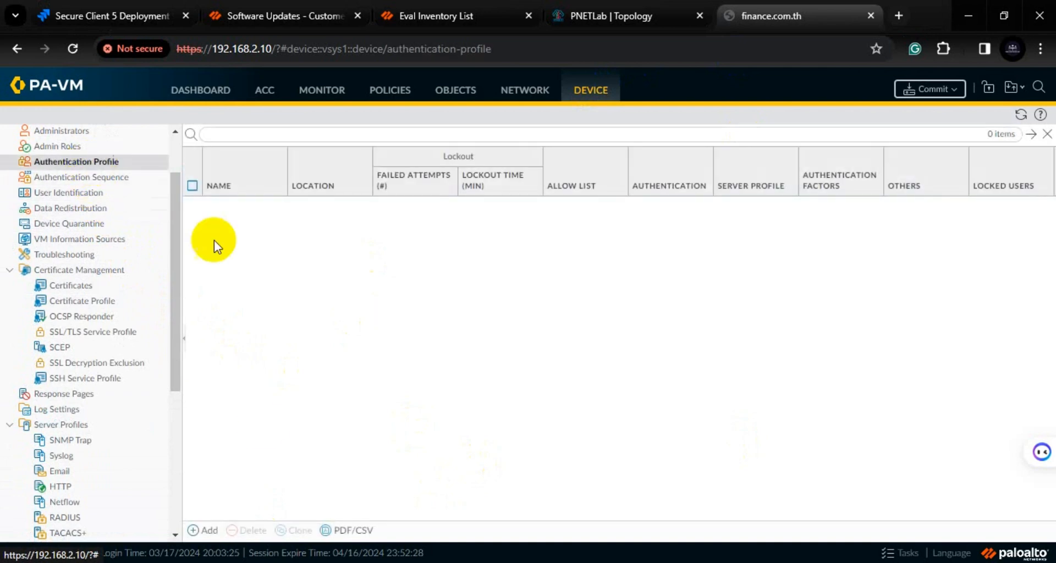
left_click(209, 529)
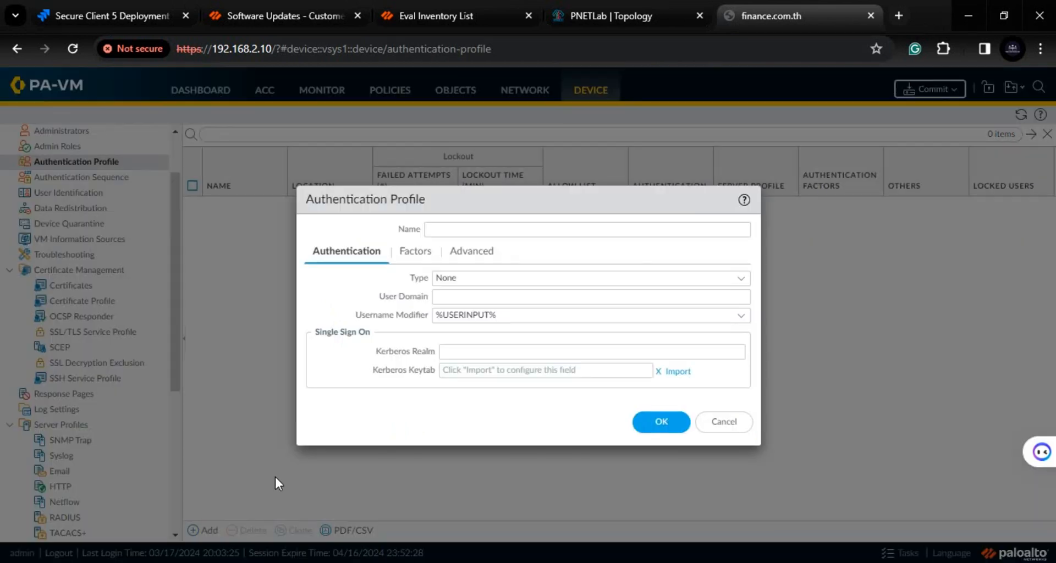
left_click(446, 228)
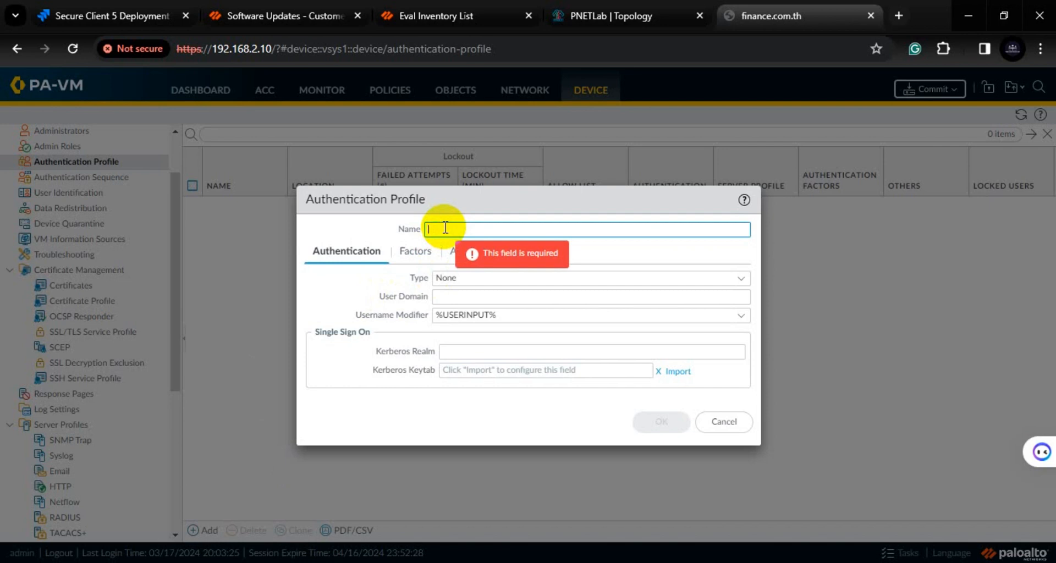
type("L")
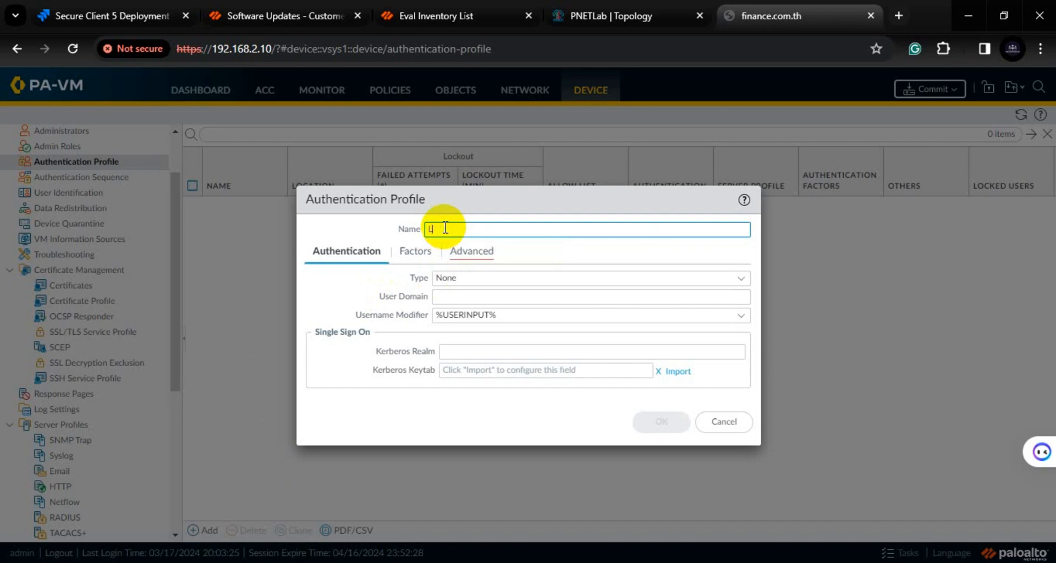
type("ADDAP-Auth-Profile")
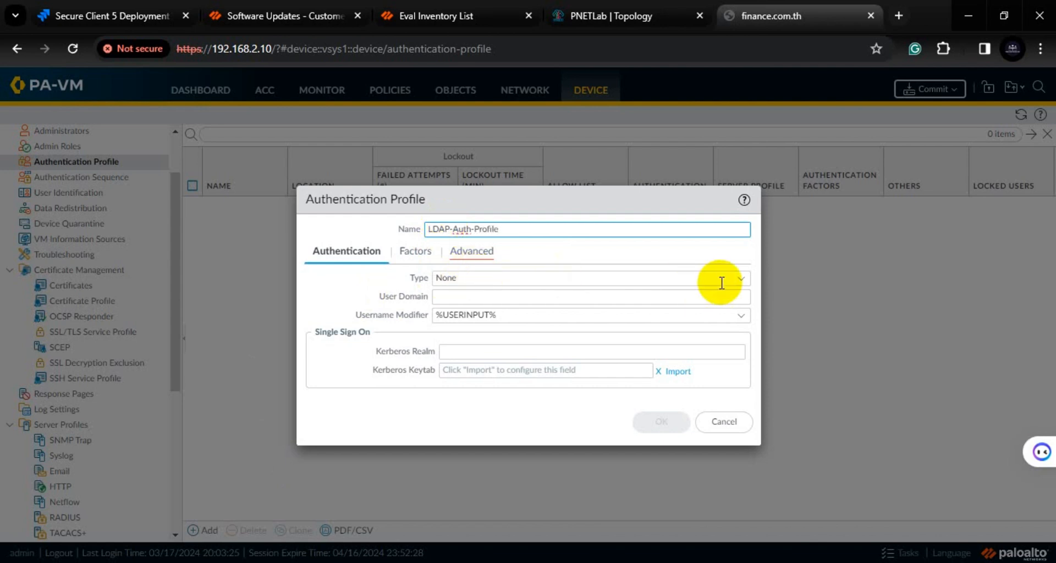
- Set the authentication profile's type to LDAP and its server profile to AD-Server-Profile
left_click(742, 280)
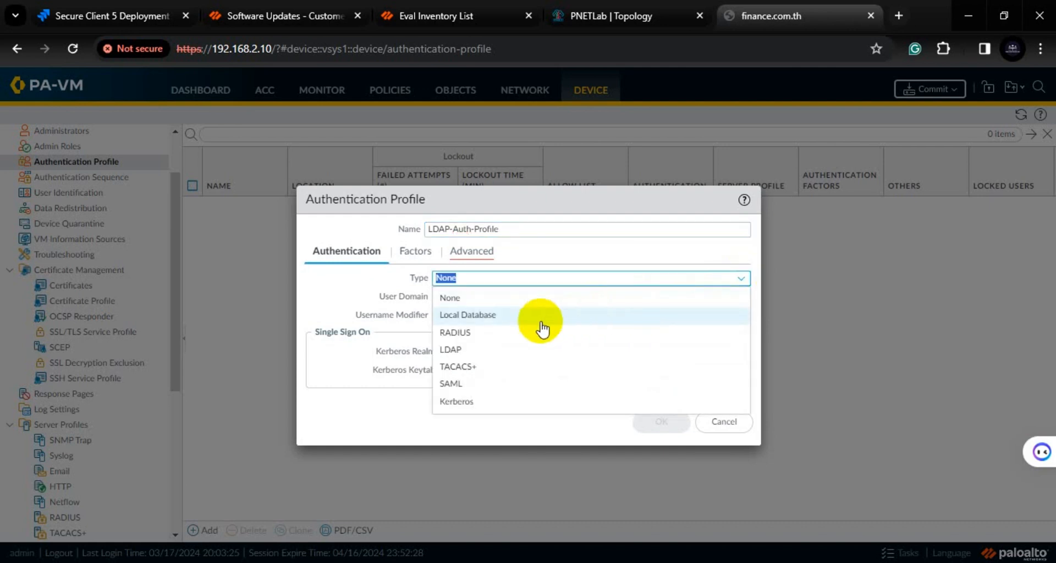
left_click(454, 348)
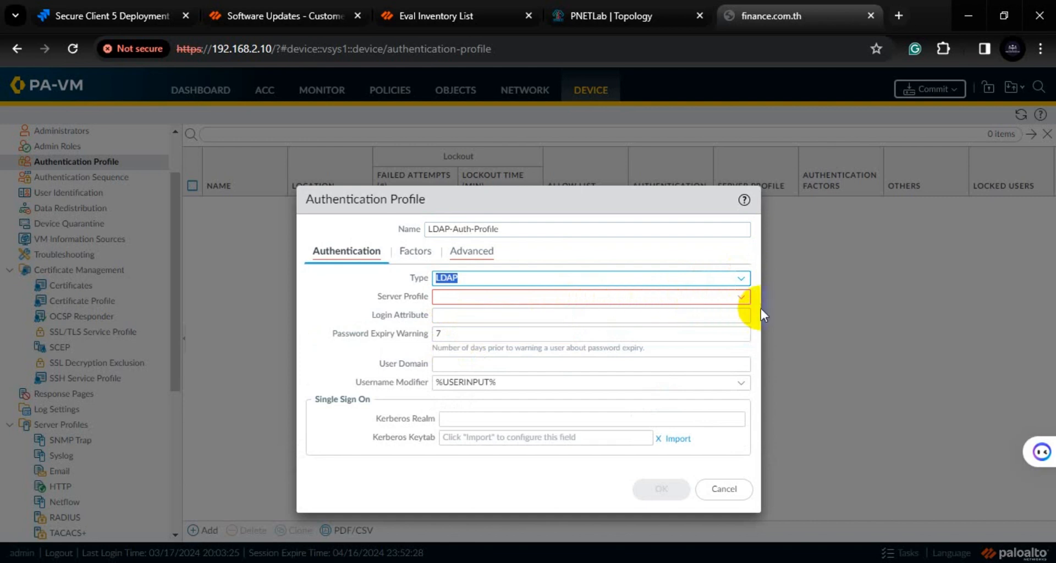
left_click(742, 300)
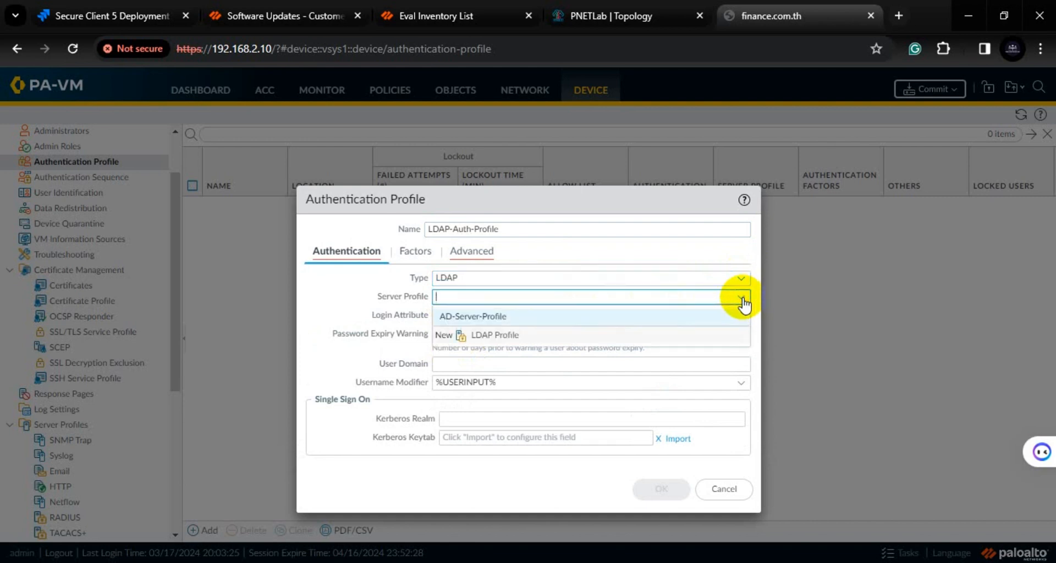
left_click(495, 317)
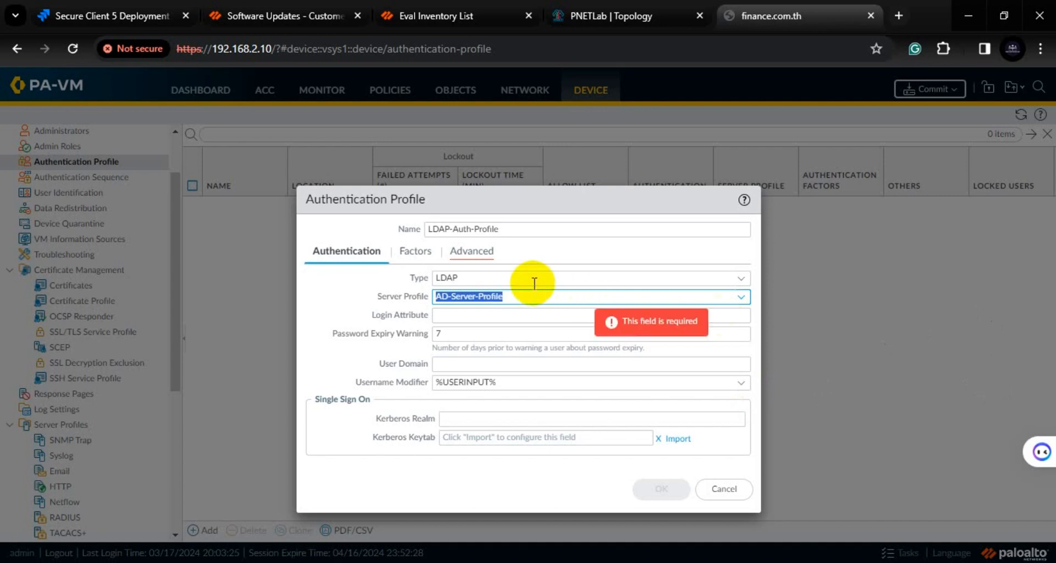
left_click(455, 278)
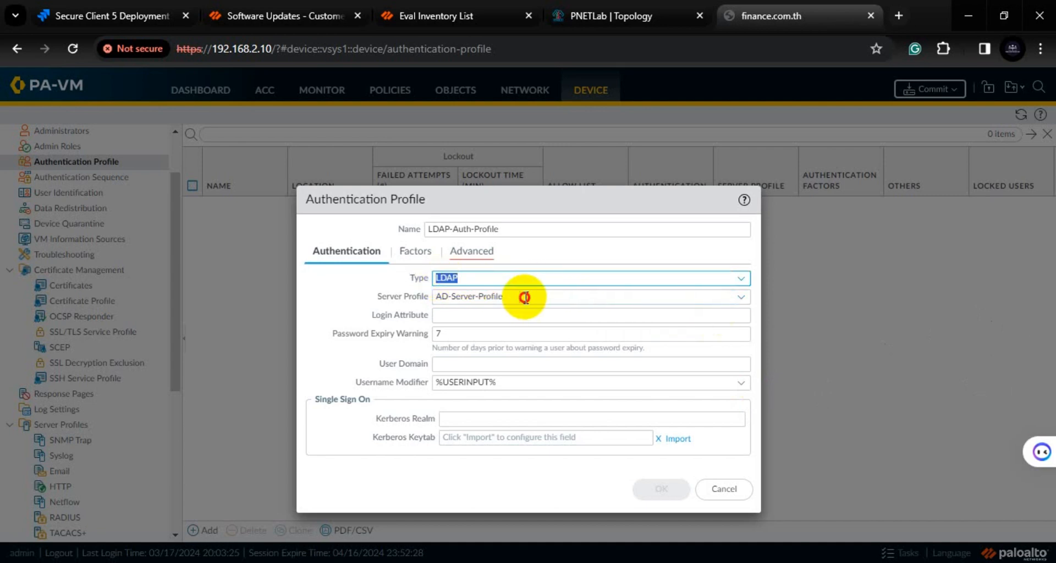
left_click(484, 297)
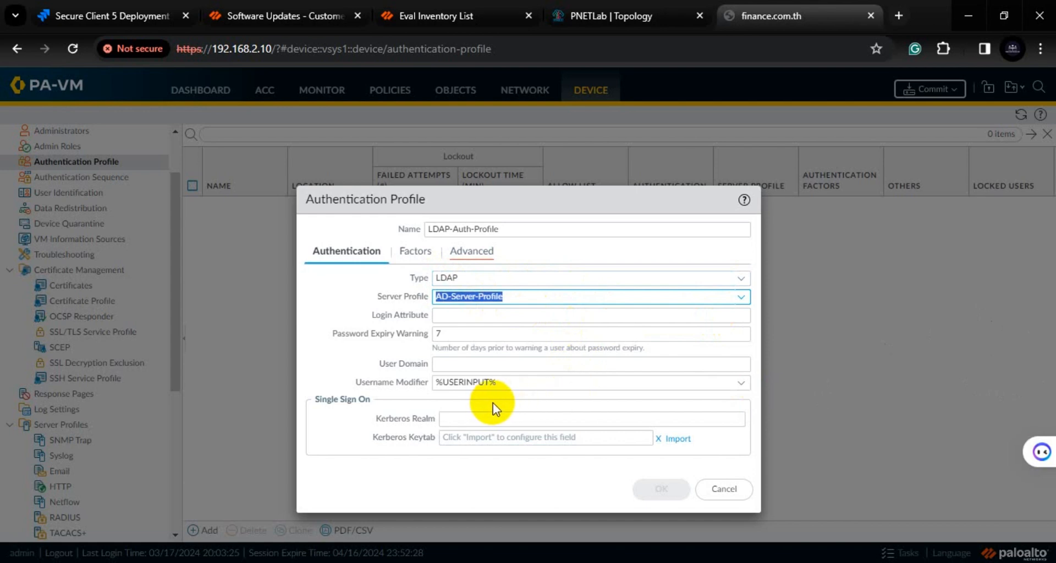
- Add all to the authentication profile's allow list and save the profile
left_click(472, 254)
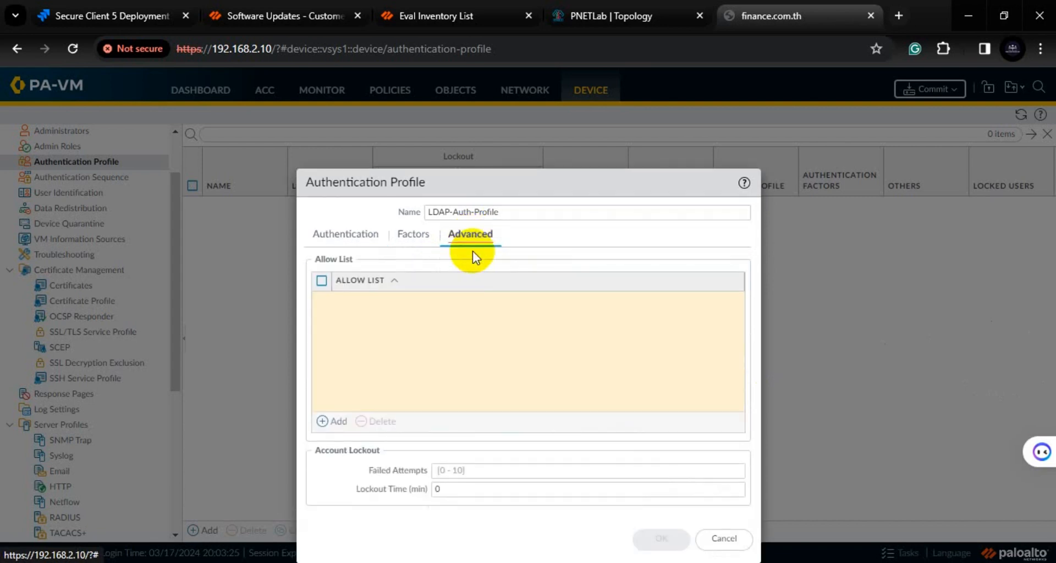
left_click(338, 422)
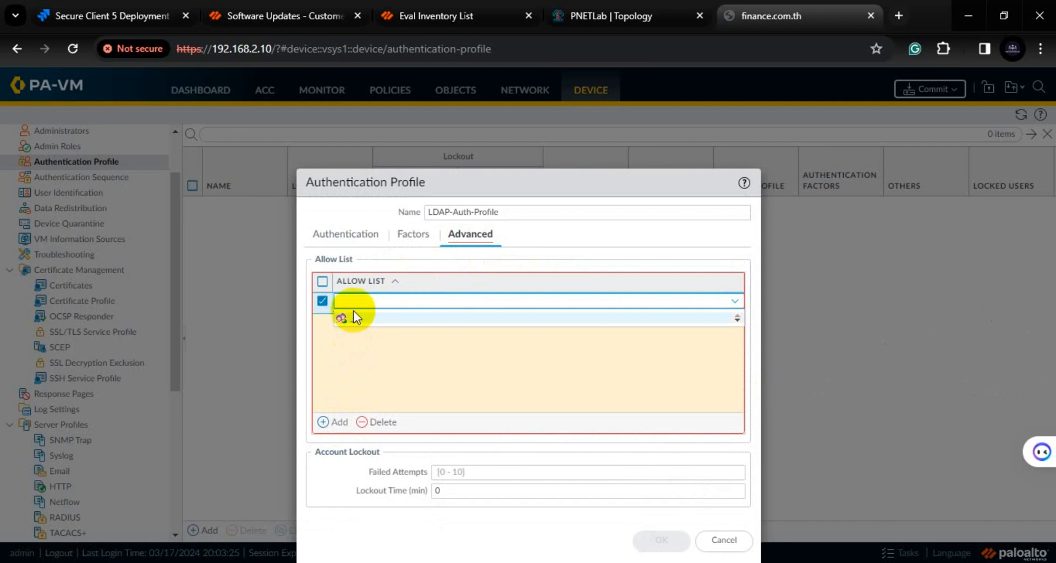
left_click(354, 312)
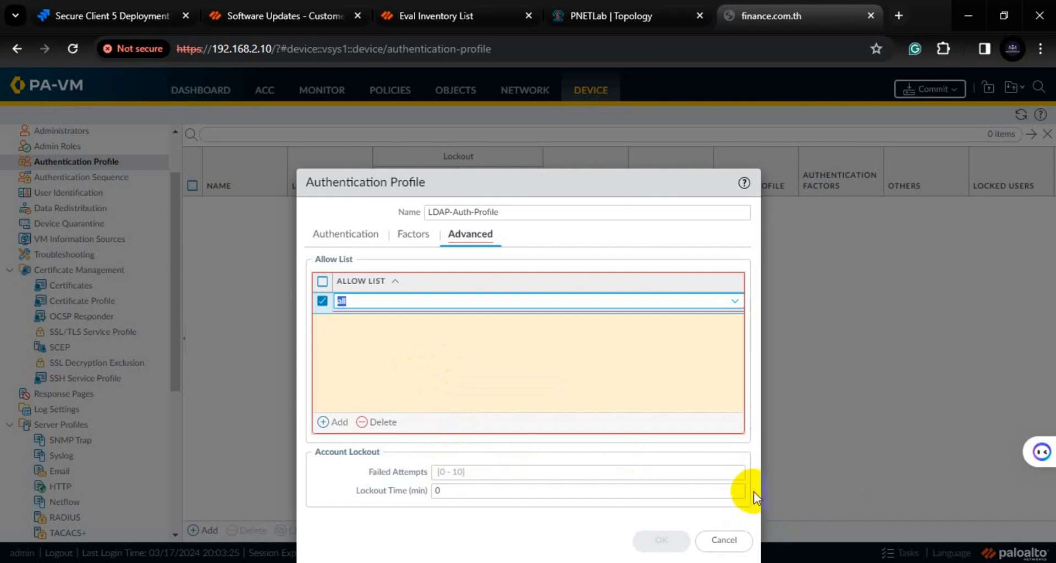
left_click(552, 360)
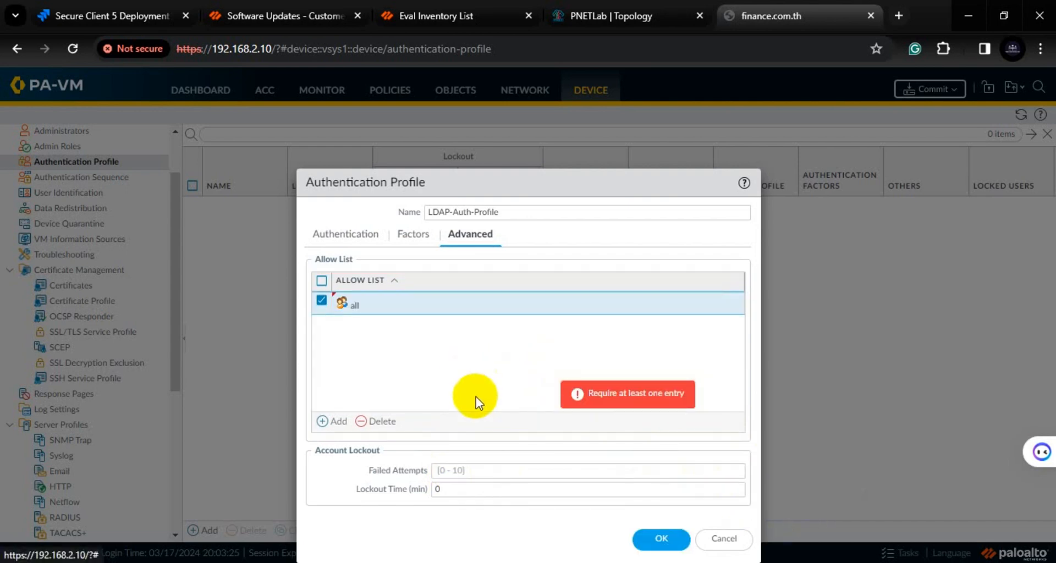
left_click(656, 537)
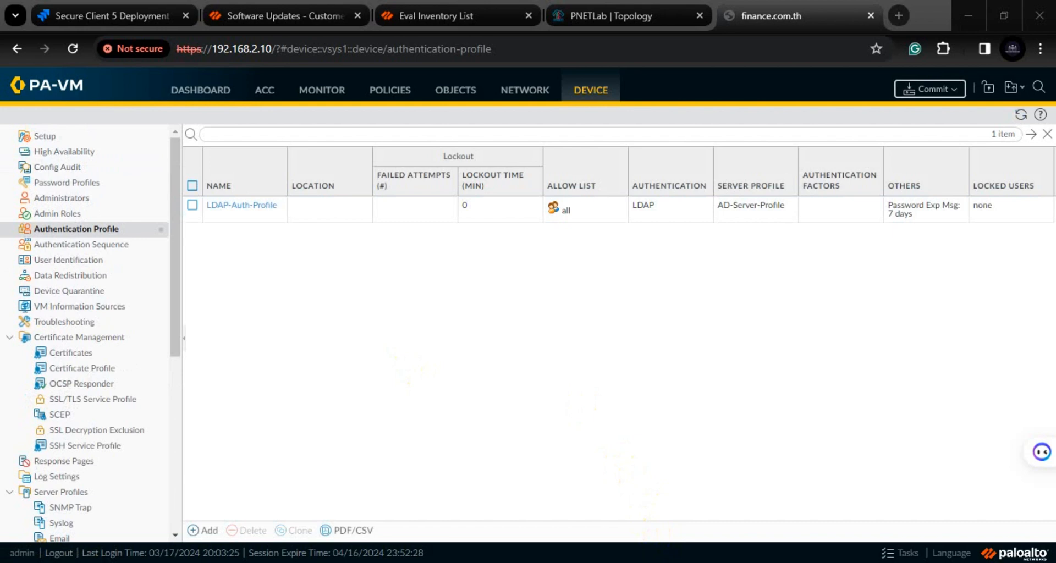
- Add a firewall administrator with the user's account name and LDAP-Auth-Profile as the authentication profile
left_click(71, 205)
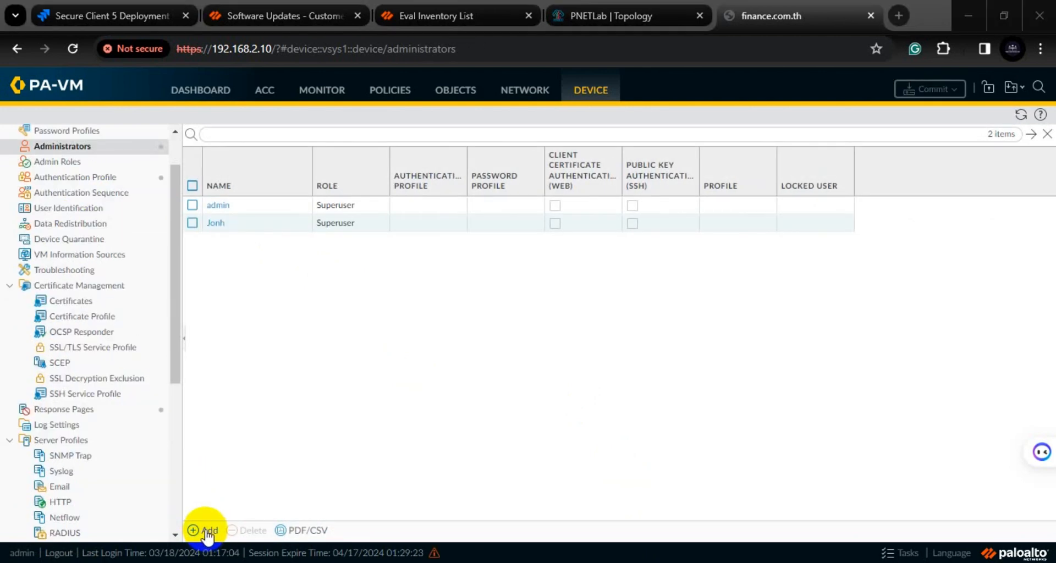
left_click(208, 531)
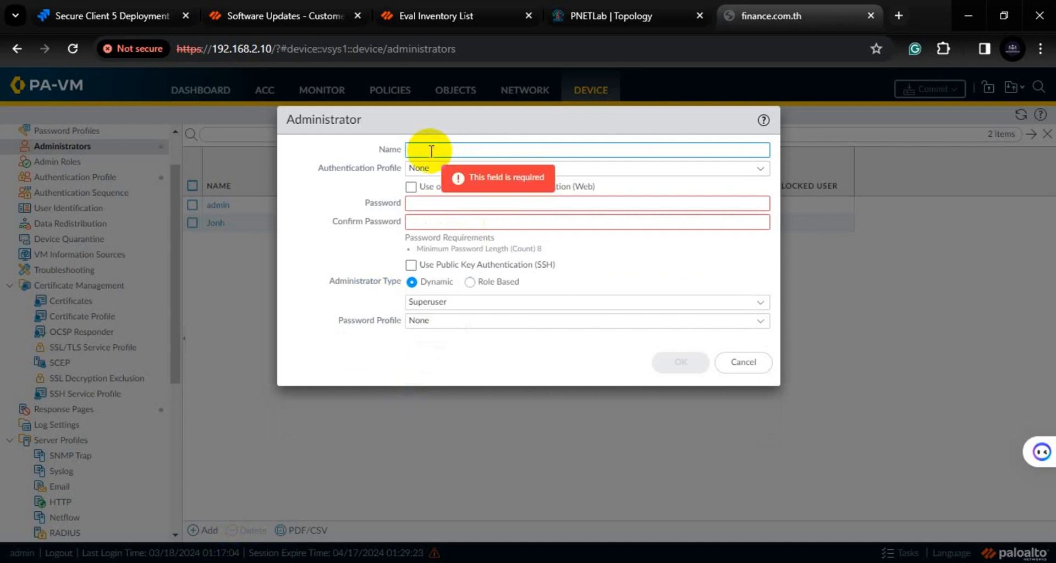
type("alice")
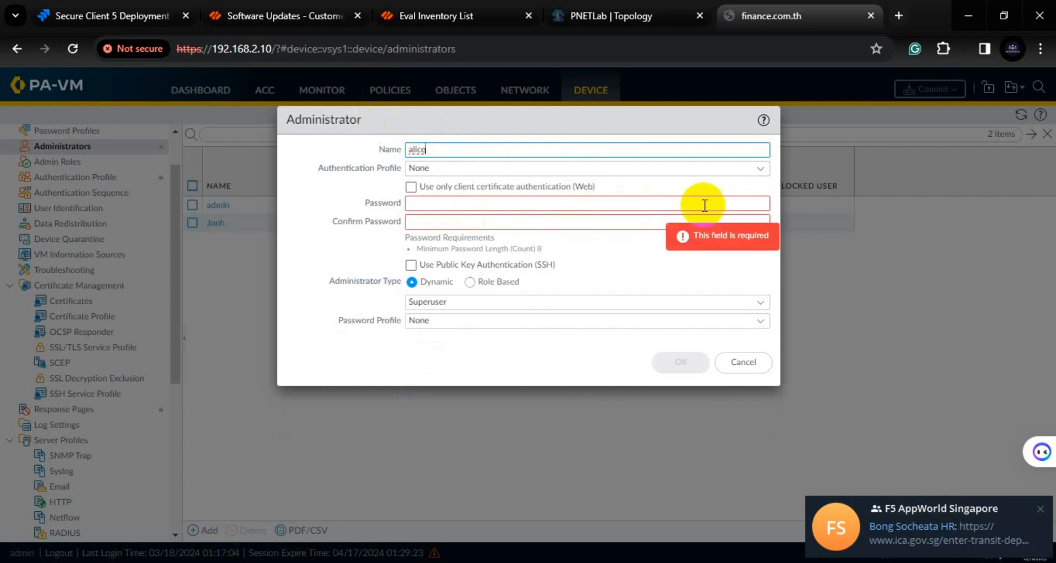
left_click(761, 169)
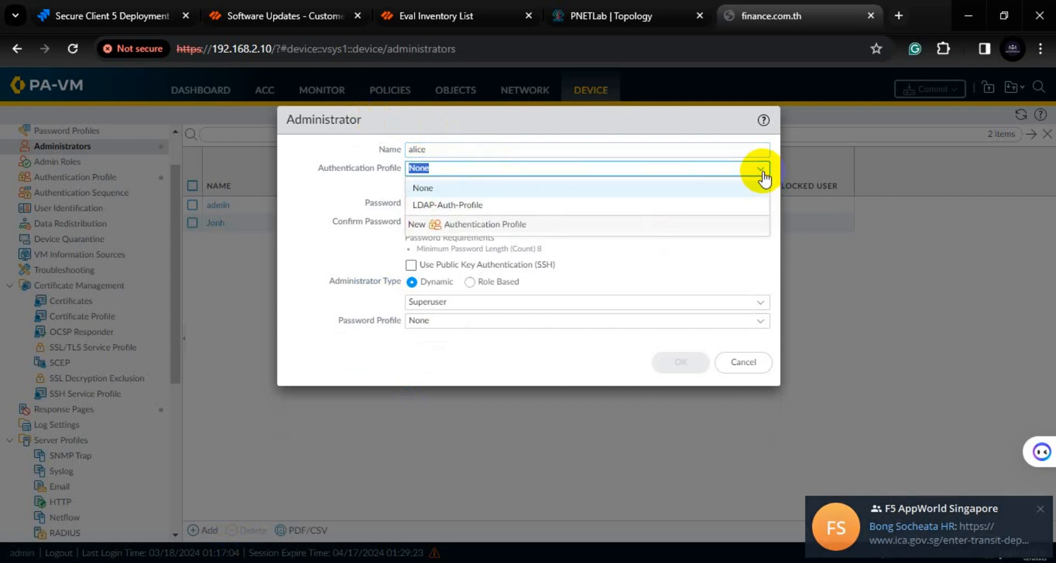
left_click(460, 204)
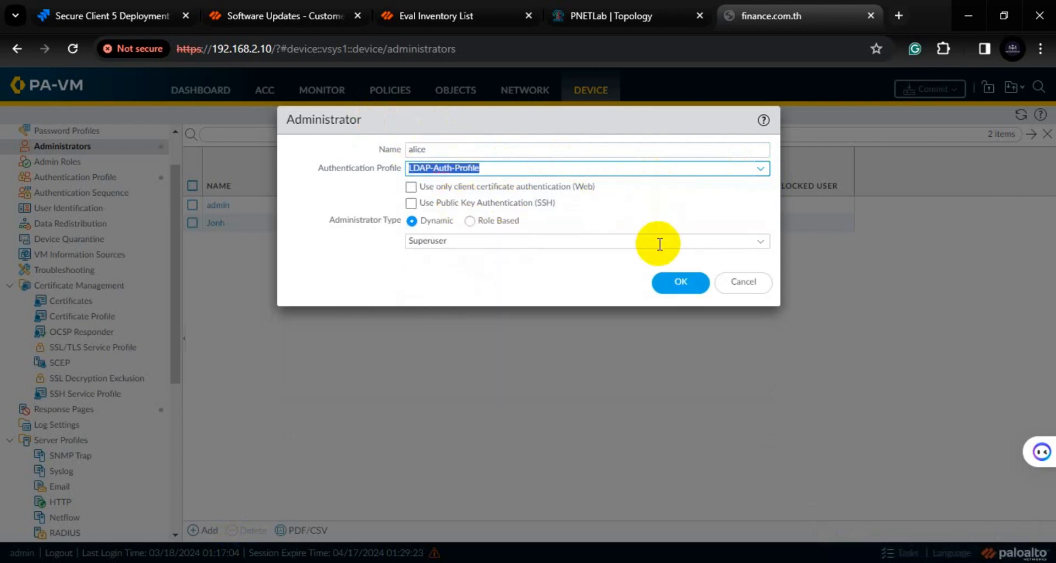
left_click(689, 284)
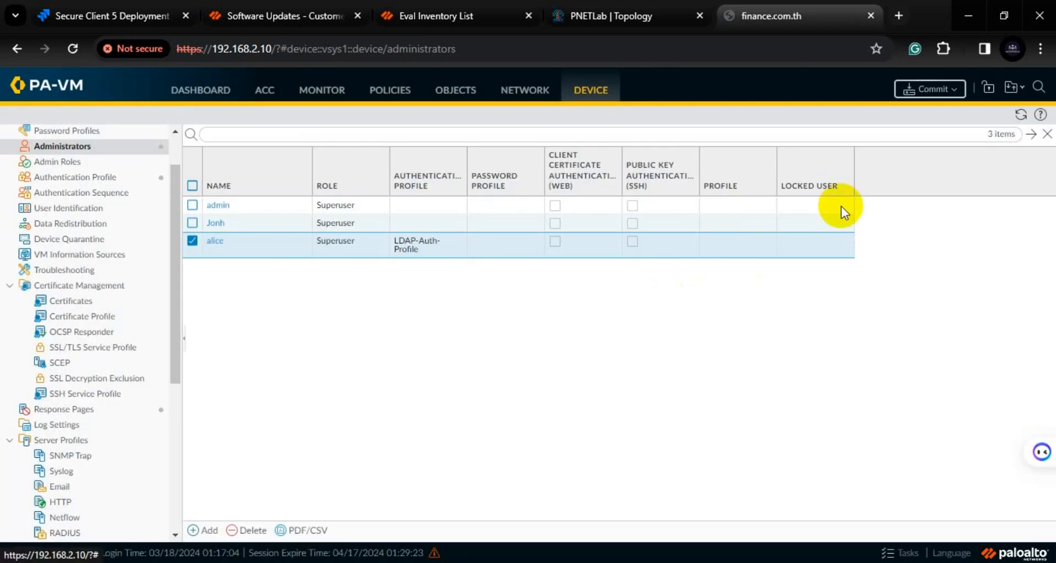
- Commit all pending configuration changes to the firewall and close the commit status
left_click(932, 93)
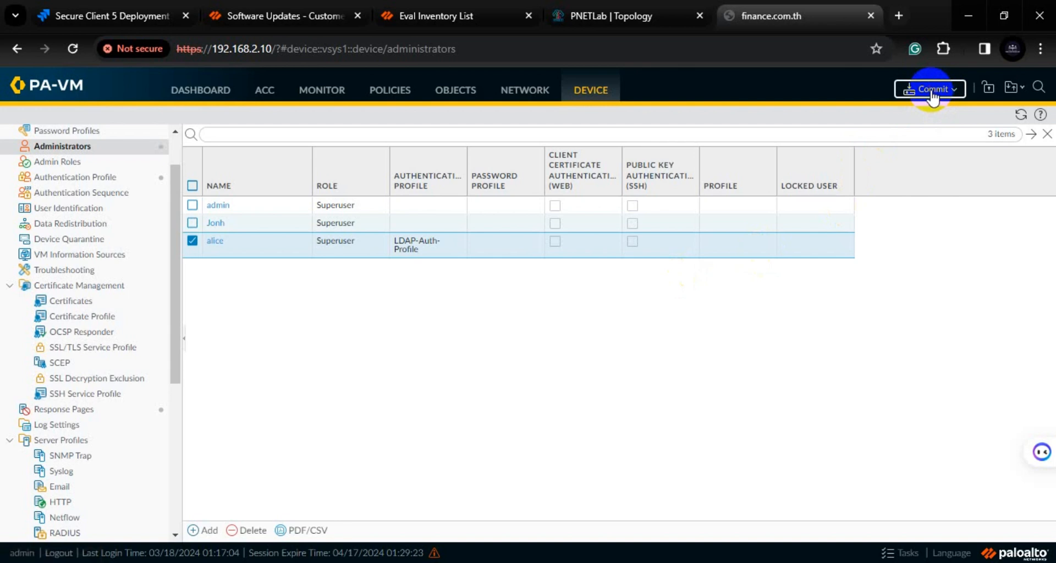
left_click(930, 90)
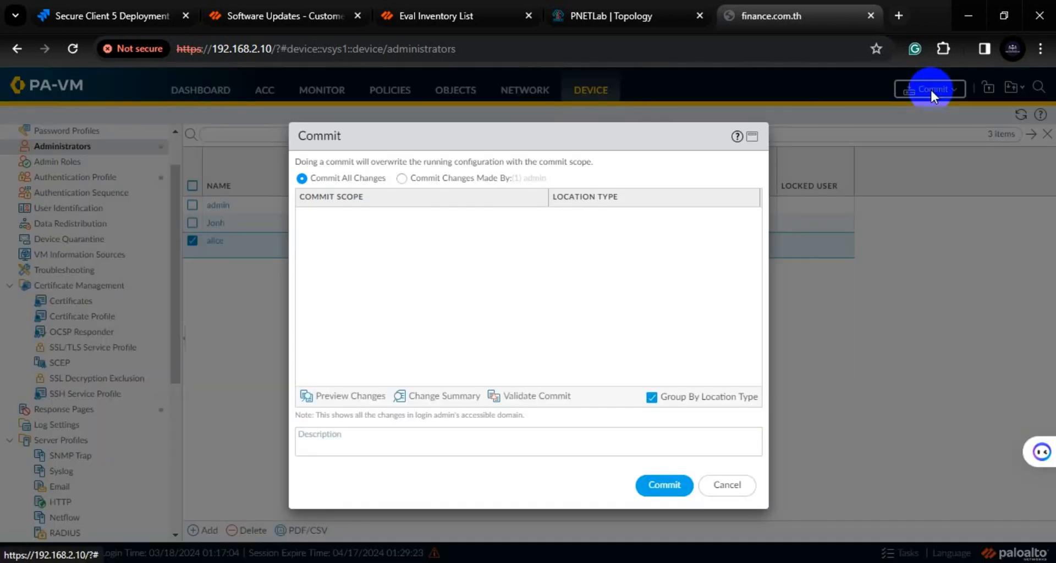
left_click(665, 486)
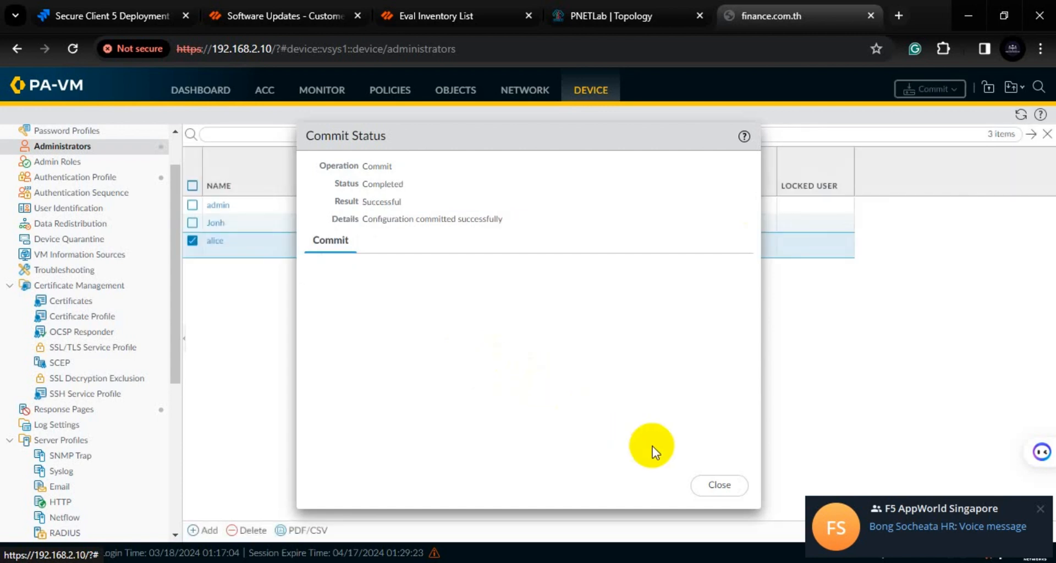
left_click(732, 492)
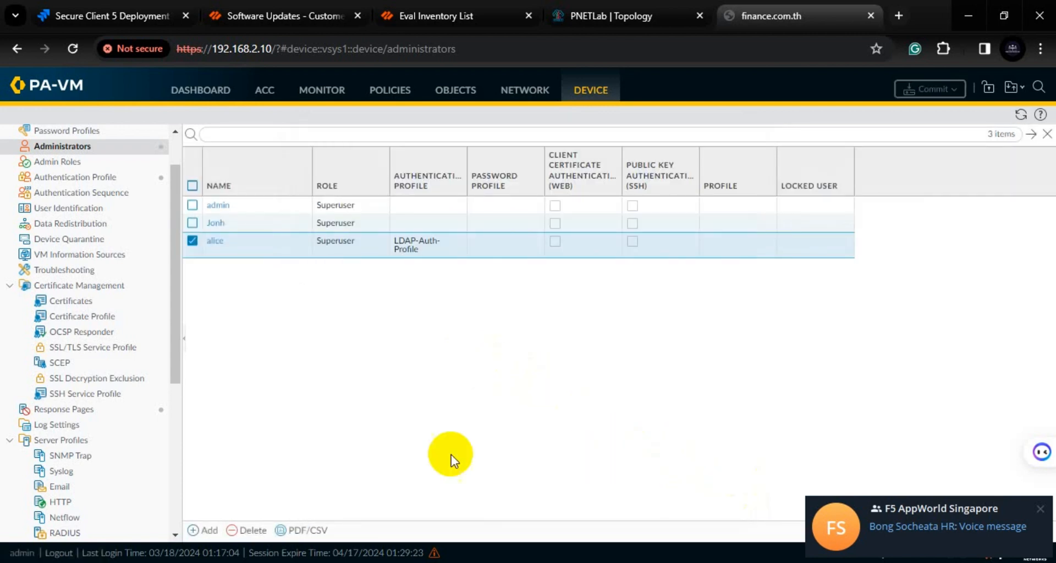
- Log out of the current admin session and log in with the LDAP administrator's username and password
left_click(62, 553)
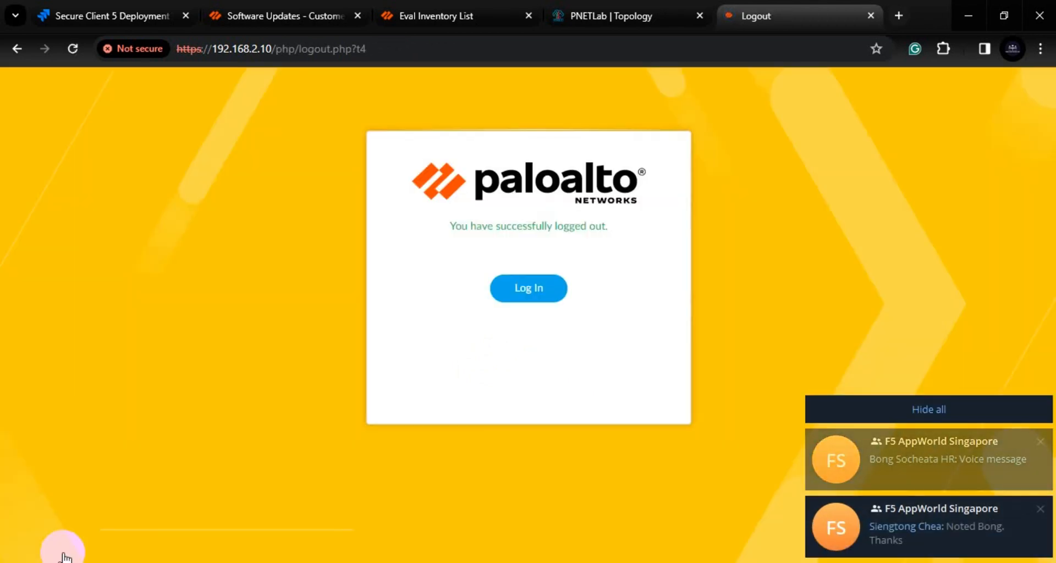
left_click(516, 293)
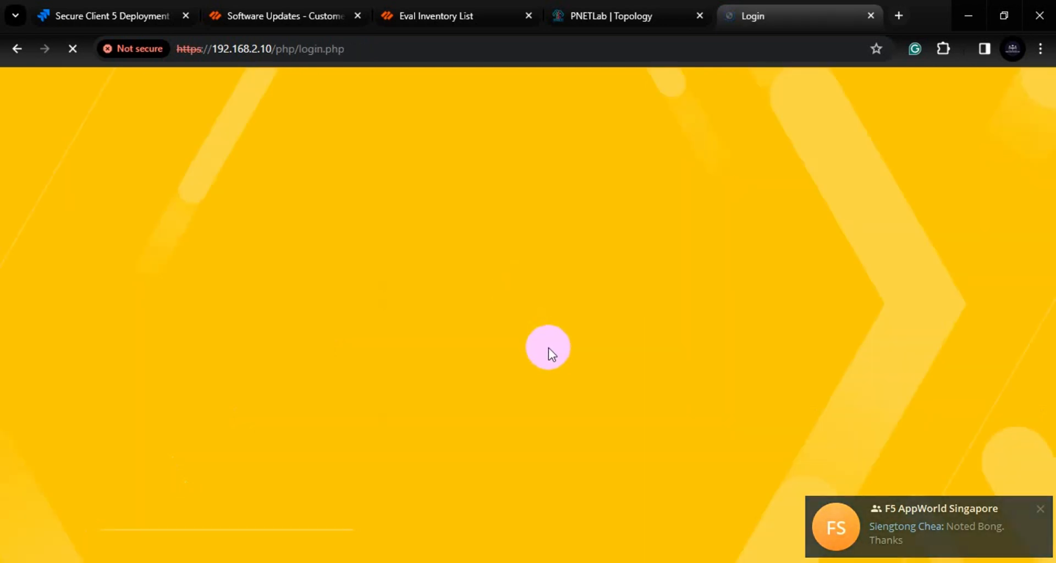
left_click(483, 293)
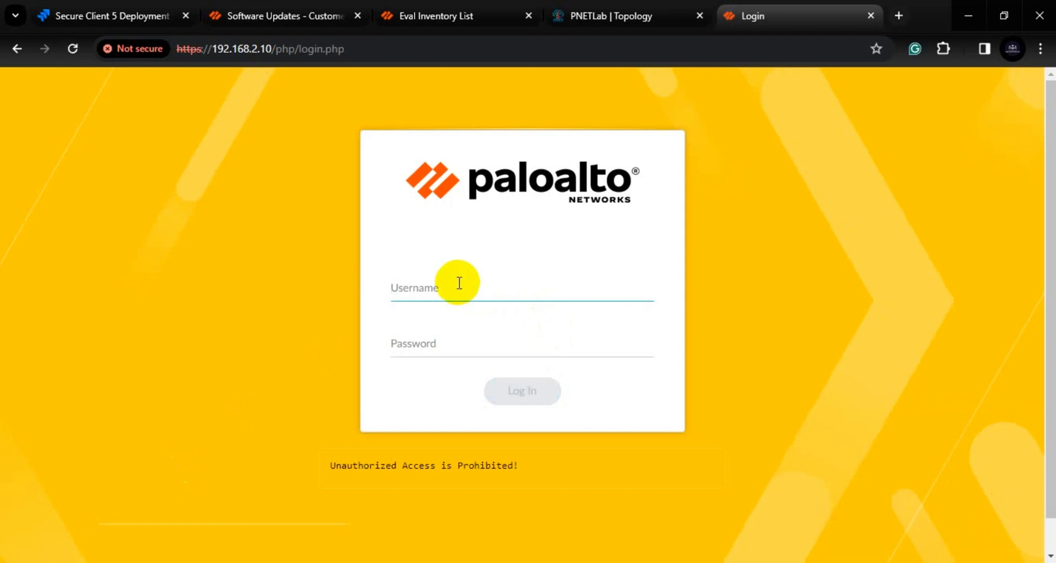
type("alice")
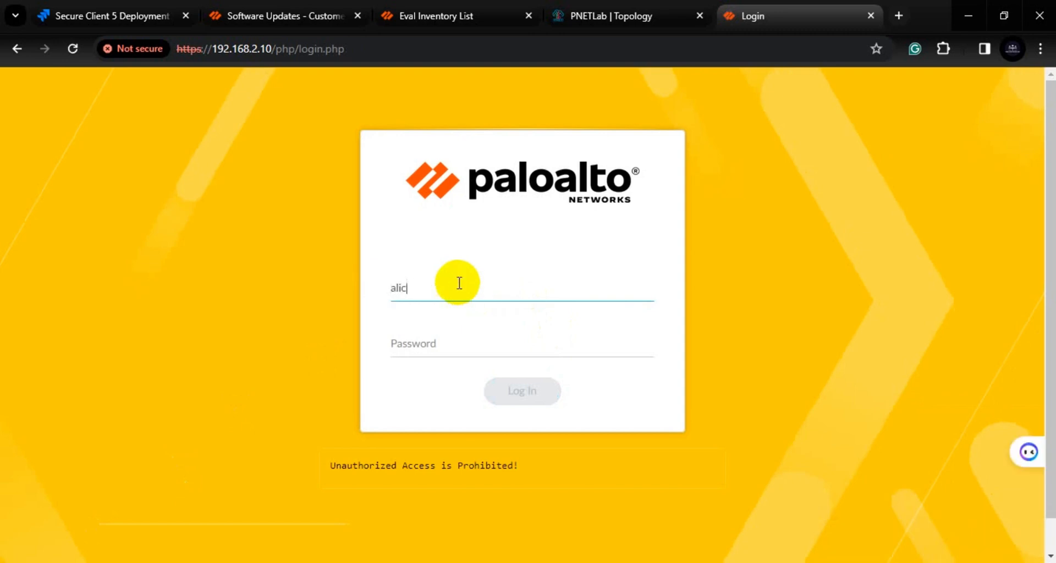
key("Tab")
type("•••")
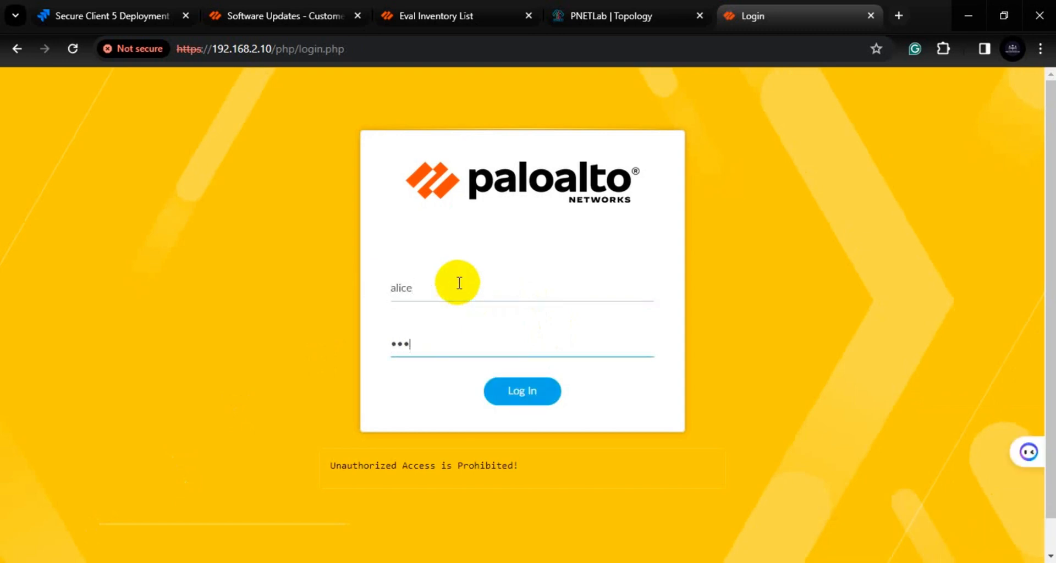
type("••••••")
left_click(525, 393)
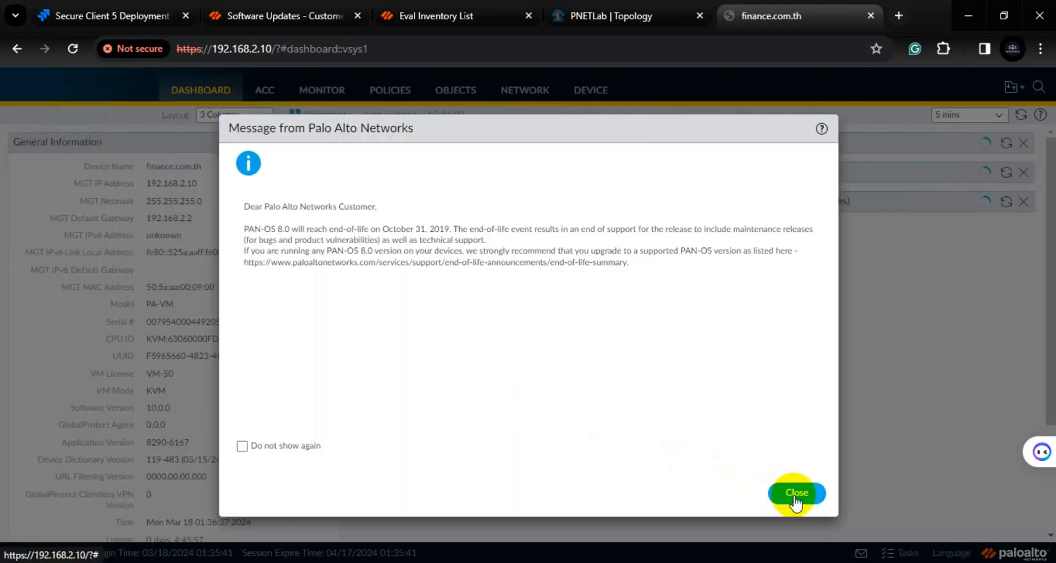
- Set the Palo Alto Networks end-of-life message to not show again and dismiss it
left_click(242, 445)
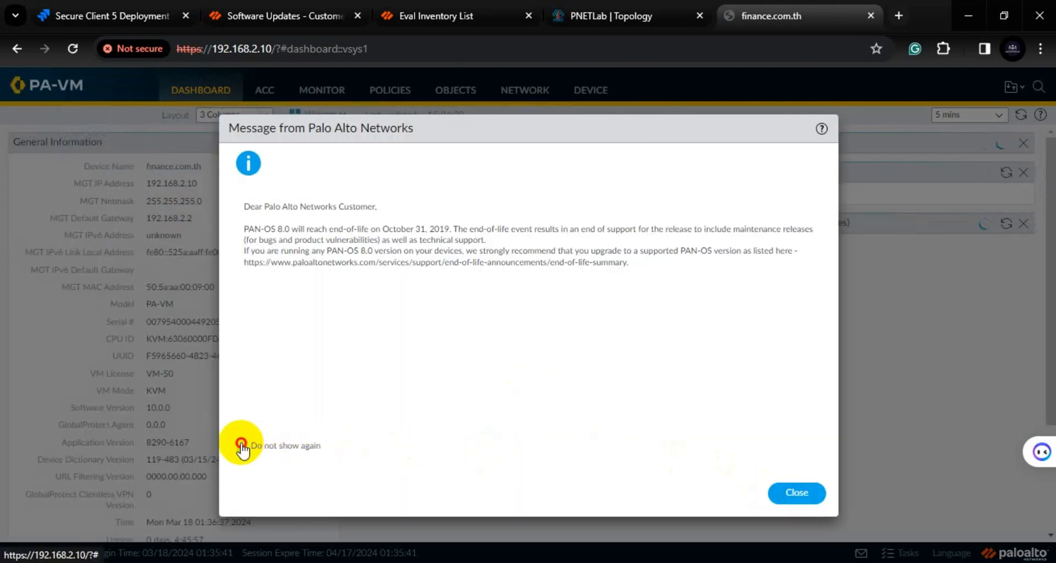
left_click(795, 491)
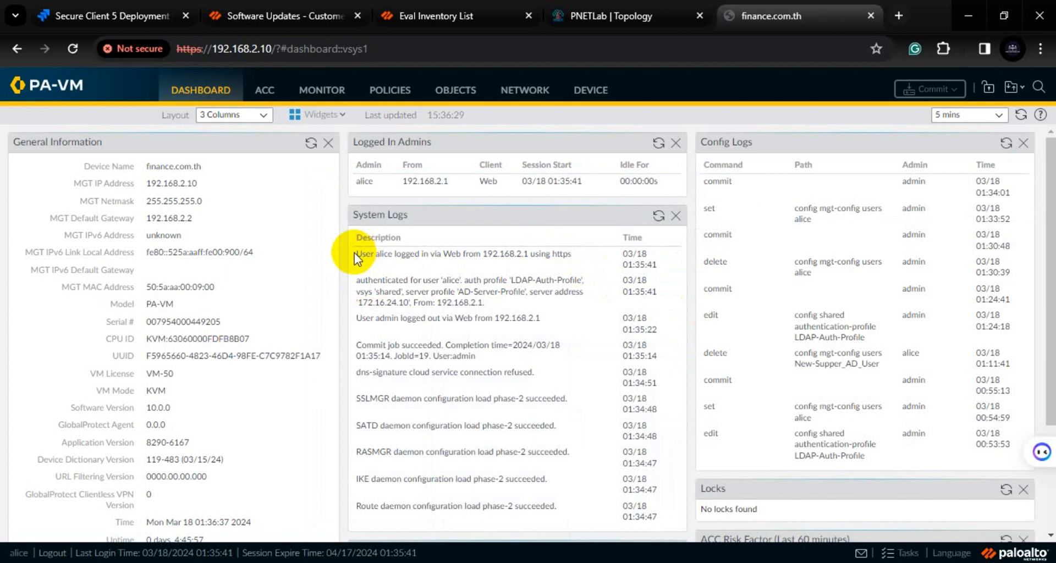
- Examine the system log entries for the web login and LDAP authentication, and check the logged-in administrator's account details
left_click_drag(358, 253, 572, 254)
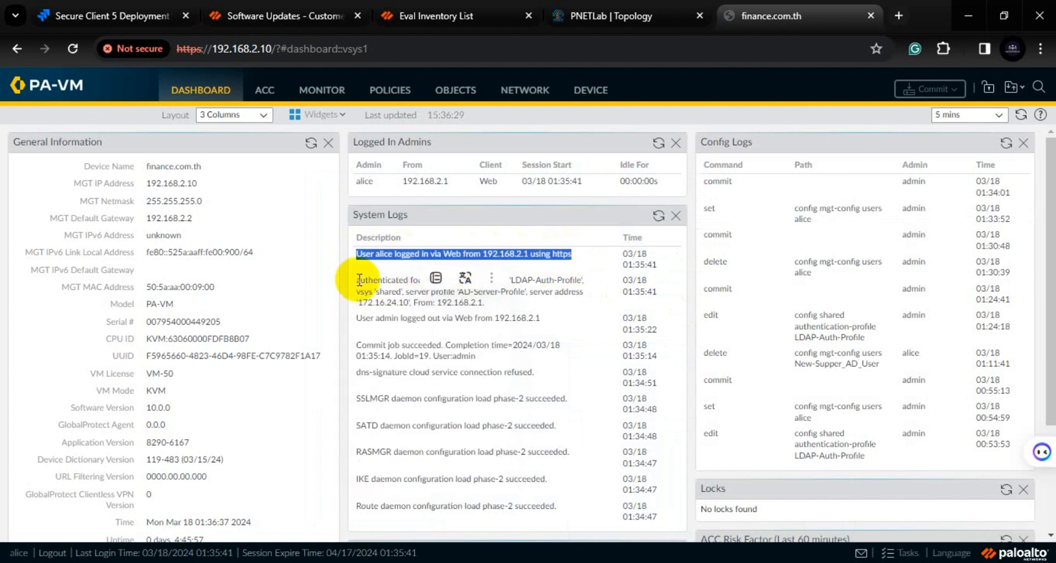
left_click_drag(359, 281, 584, 286)
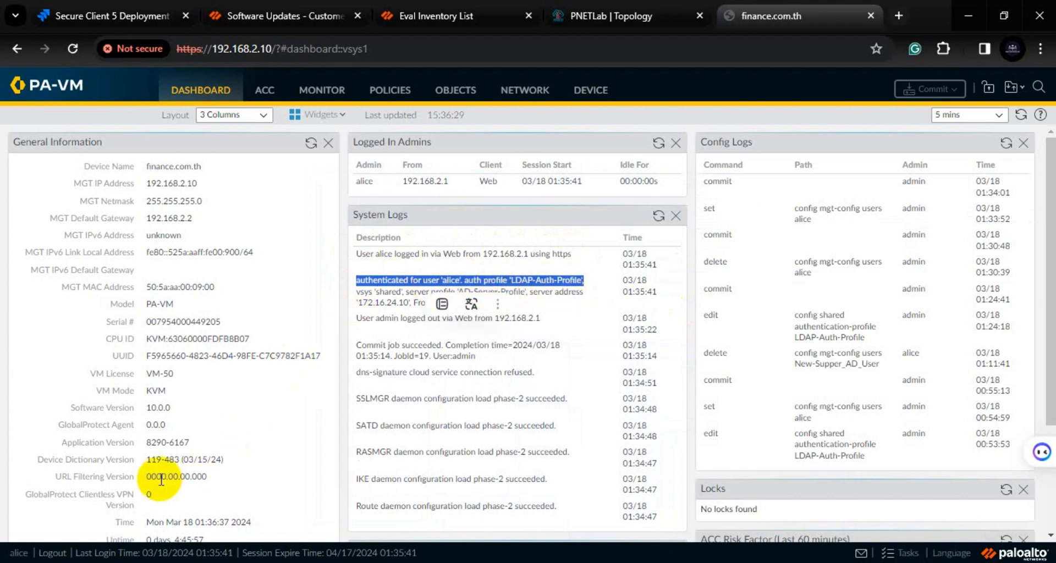
left_click(19, 553)
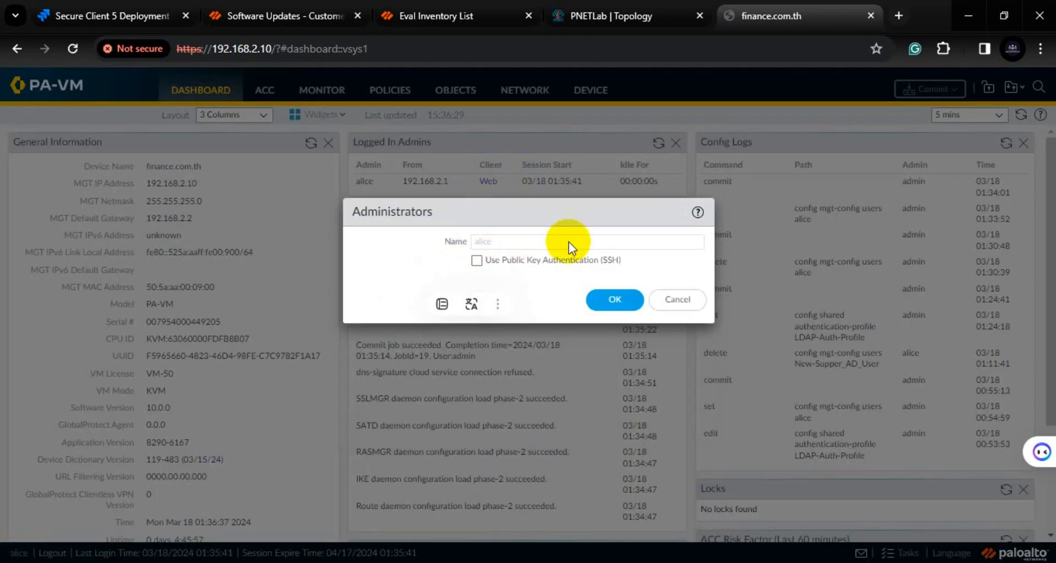
left_click(680, 300)
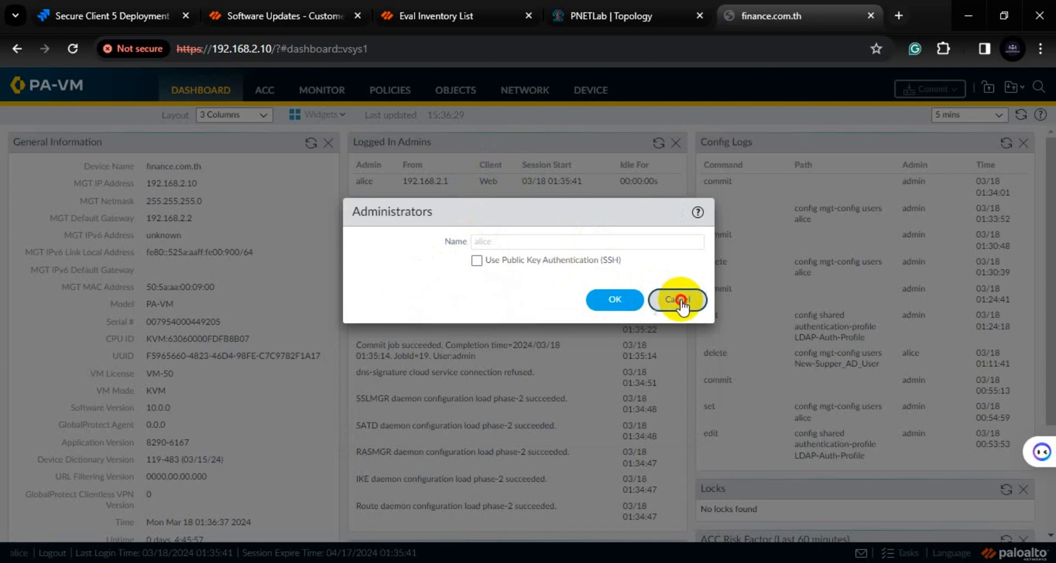